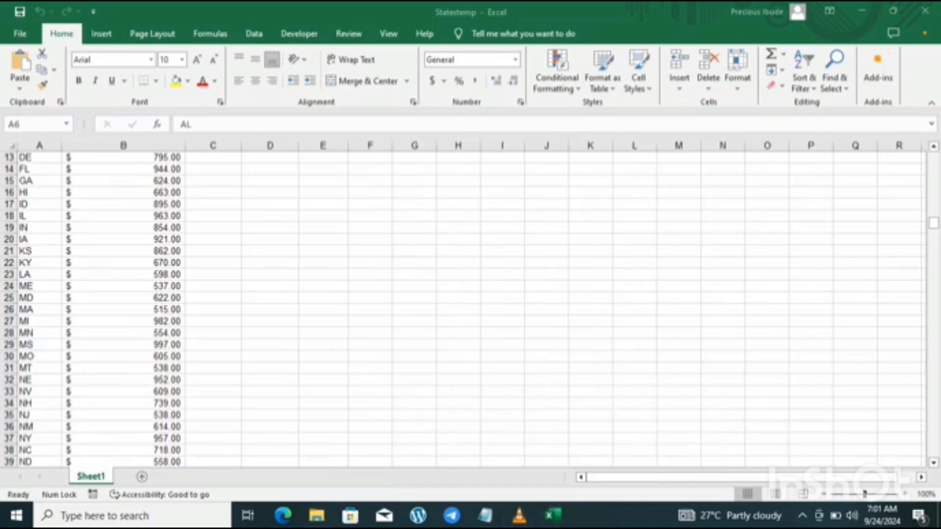
Switch to the Notepad notes and save them as VIDEO 22 in the mda academy folder
left_click(485, 515)
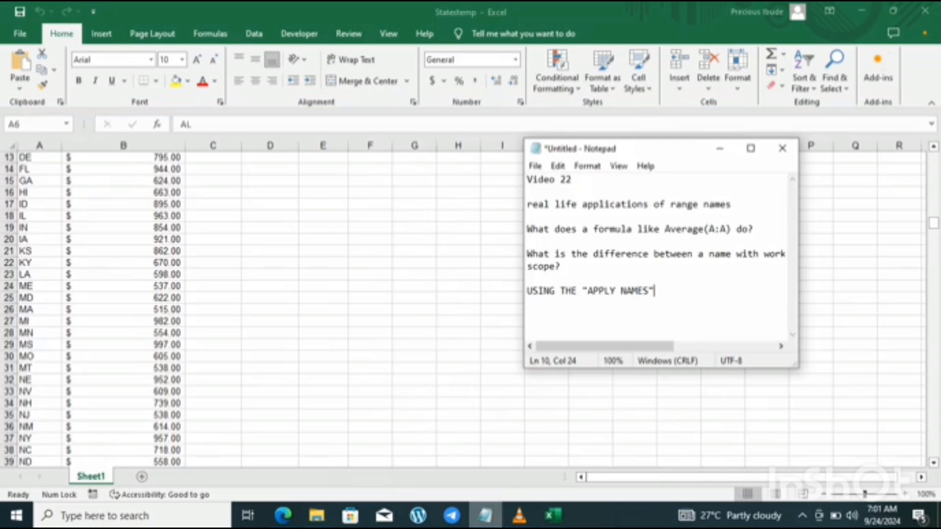
key("ctrl+s")
type("V")
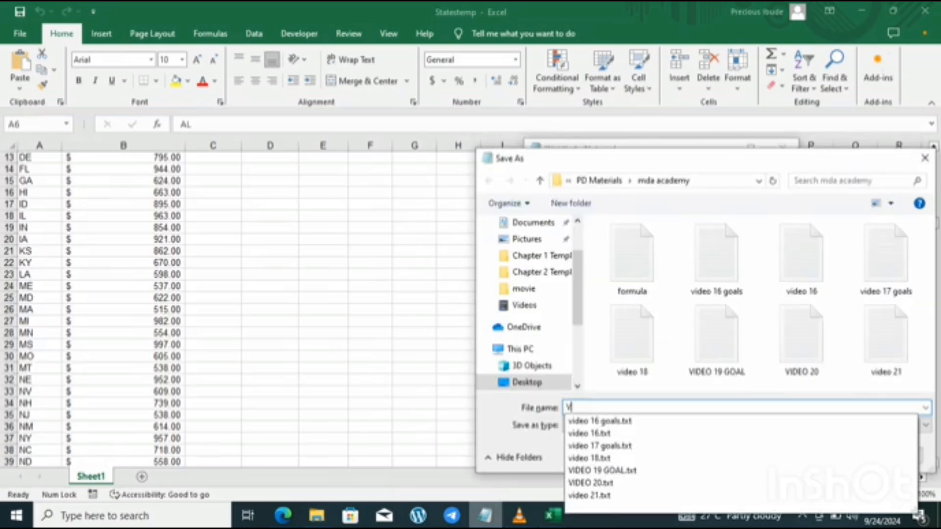
type("IDEO 22")
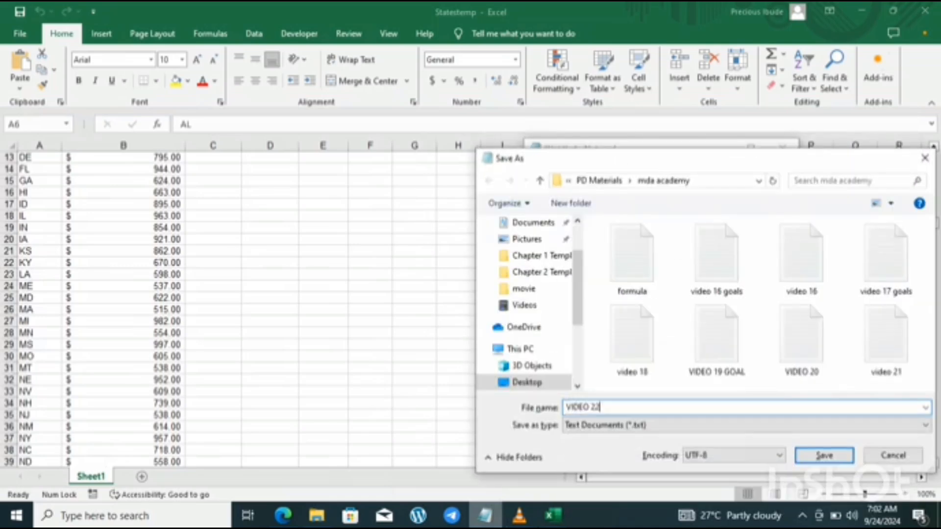
key("Return")
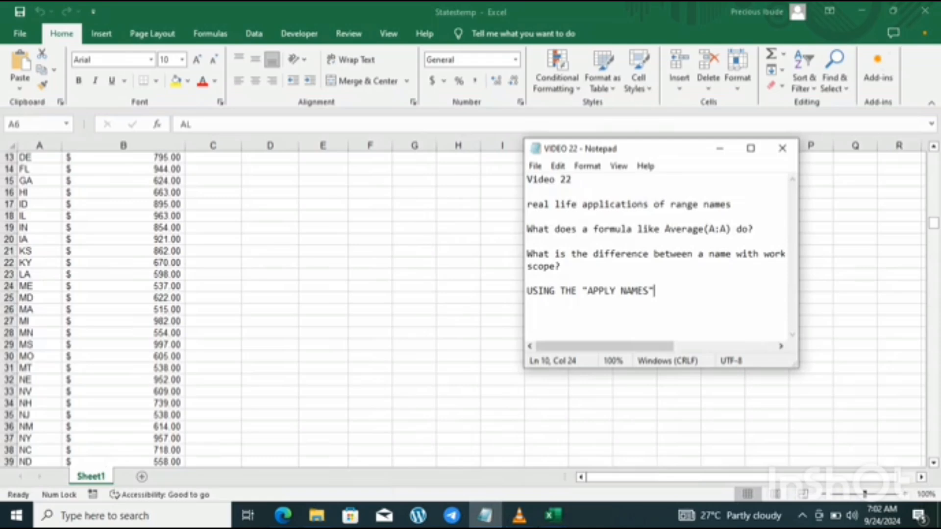
Switch back to the Excel workbook and review the State and March Sales columns from the beginning of the sheet
left_click(214, 216)
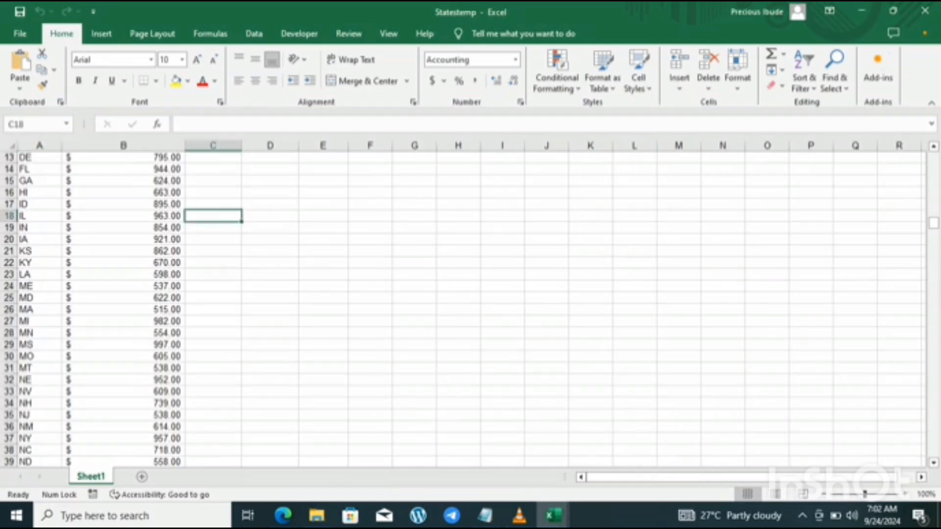
left_click(123, 228)
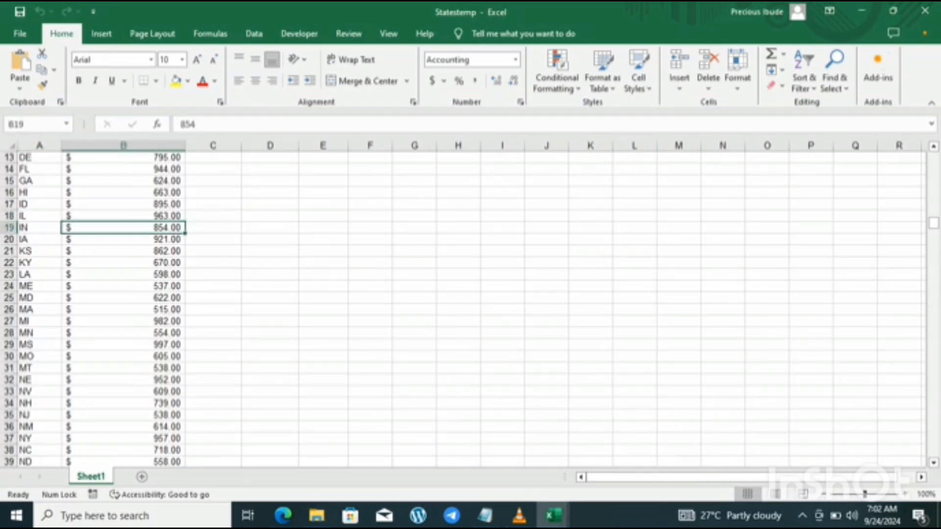
key("Up")
key("Up")
key("Up")
key("Up")
key("Up")
key("Up")
key("Up")
key("Up")
key("Up")
key("Up")
key("Up")
key("Up")
key("Up")
key("Up")
key("Up")
key("Up")
key("Up")
key("Up")
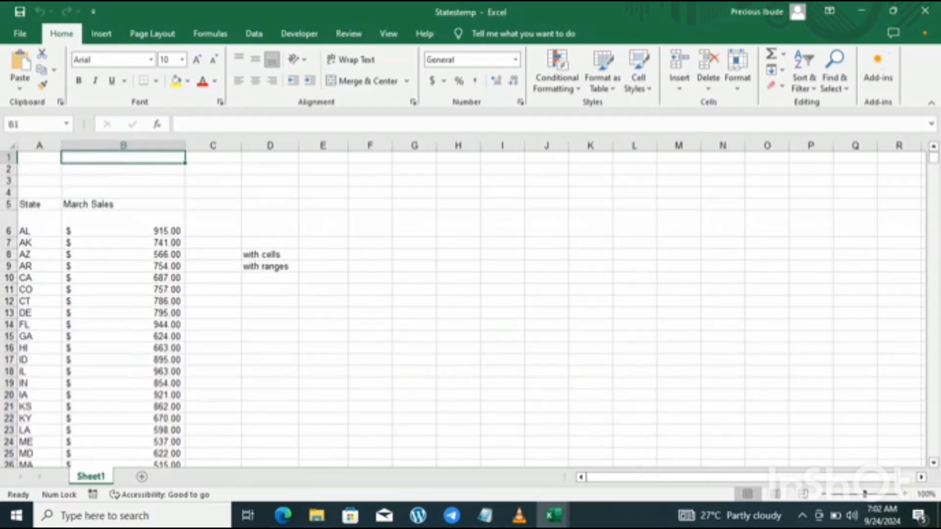
key("Down")
key("Down")
key("Down")
key("Down")
key("Down")
key("Down")
key("Down")
key("Down")
key("Down")
key("Down")
key("Down")
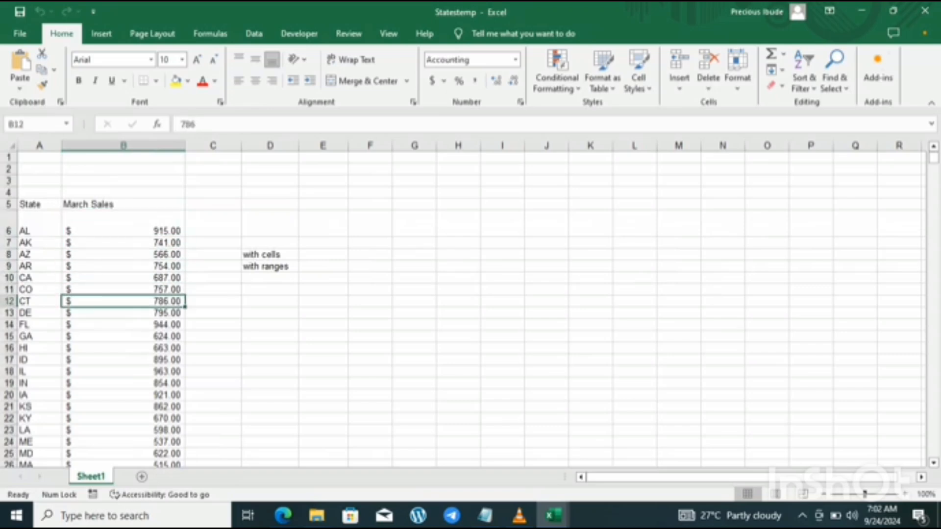
left_click(40, 224)
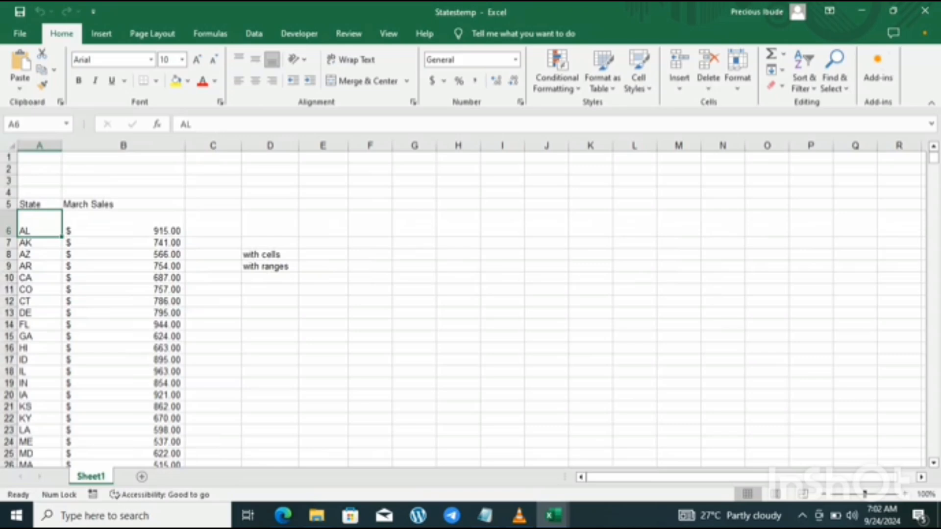
key("Down")
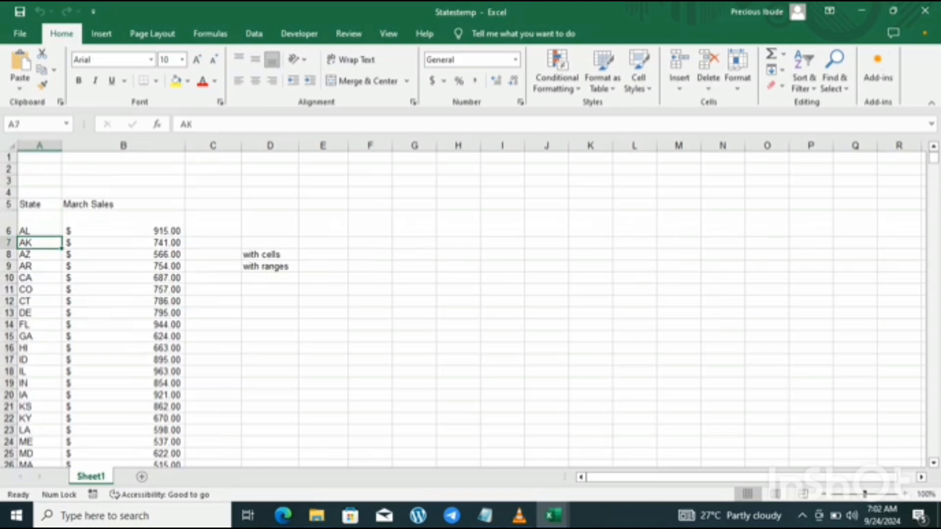
key("Down")
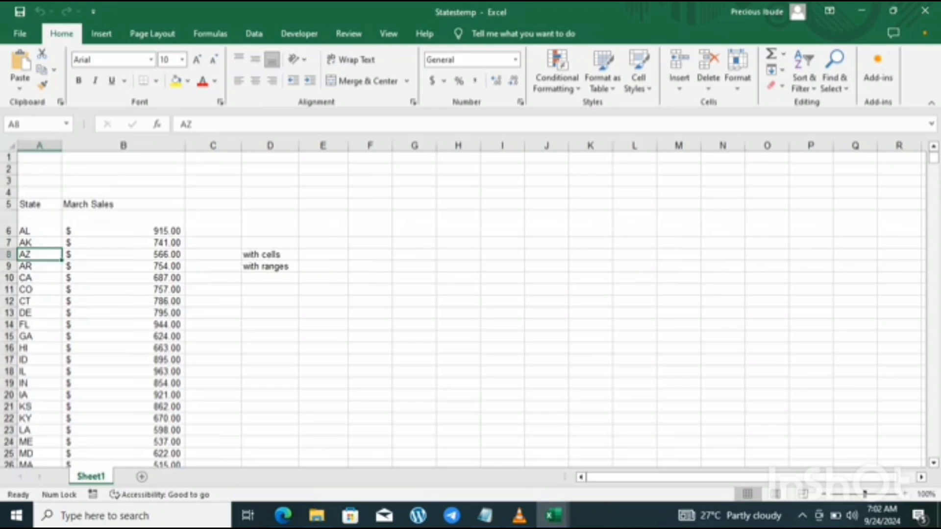
mouse_move(933, 158)
left_mouse_down()
mouse_move(934, 325)
mouse_move(934, 160)
left_mouse_up()
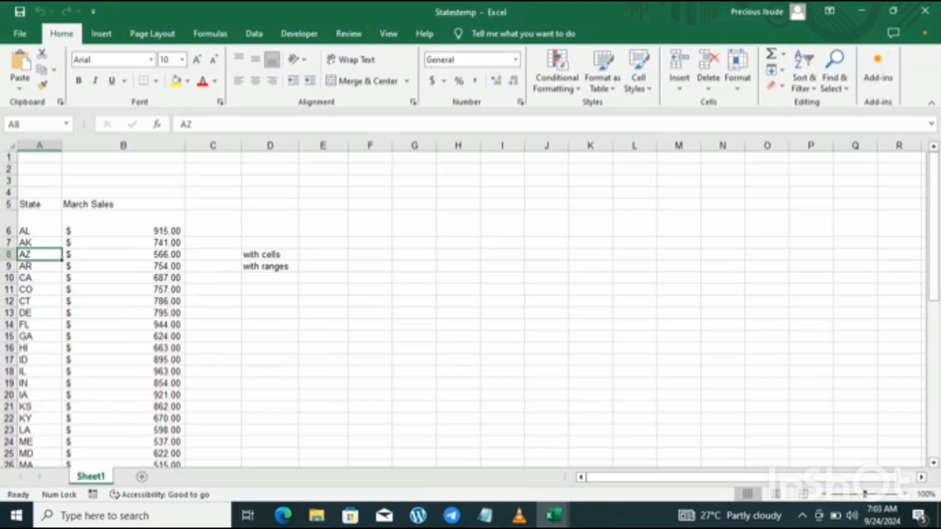
Create range names for the March Sales values in A6:B55 from the state abbreviations in the left column
left_click(39, 224)
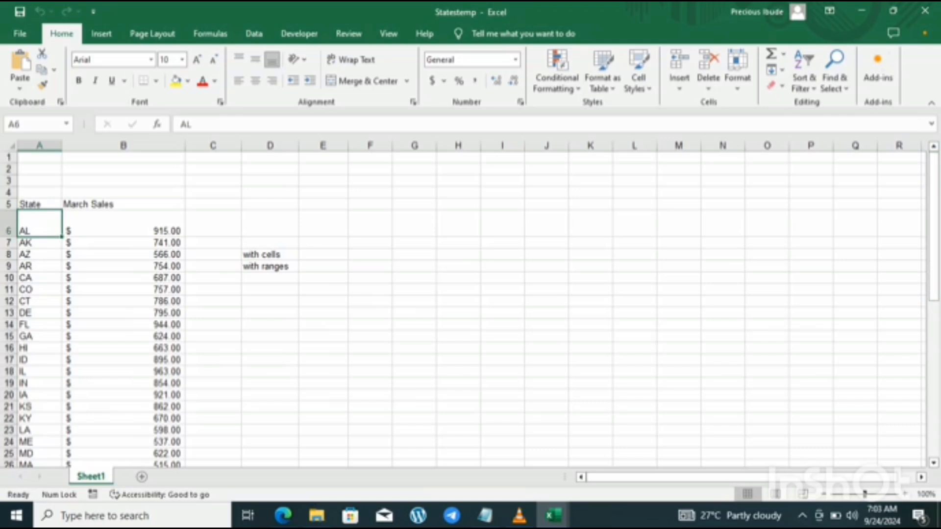
left_click_drag(39, 224, 147, 336)
left_click_drag(124, 301, 123, 360)
left_click(39, 225)
left_click_drag(40, 230, 184, 441)
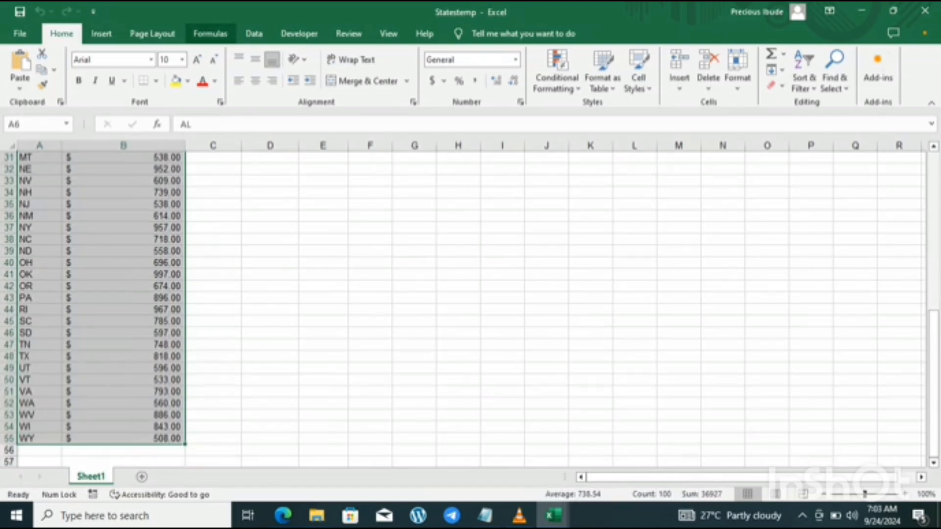
left_click(210, 33)
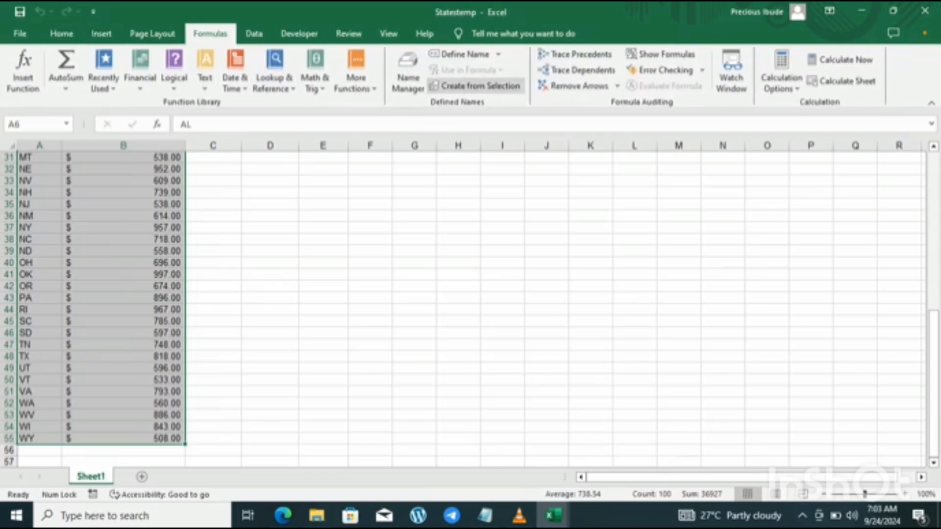
left_click(474, 86)
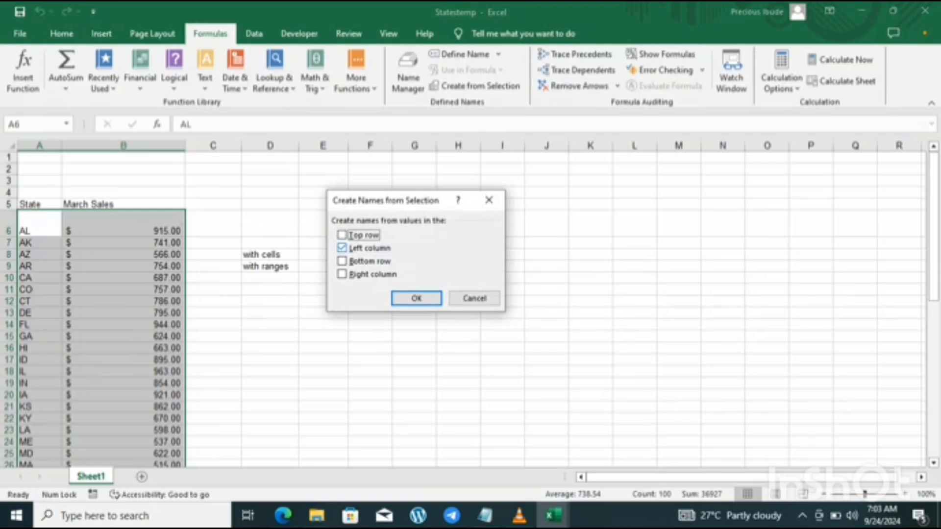
key("Return")
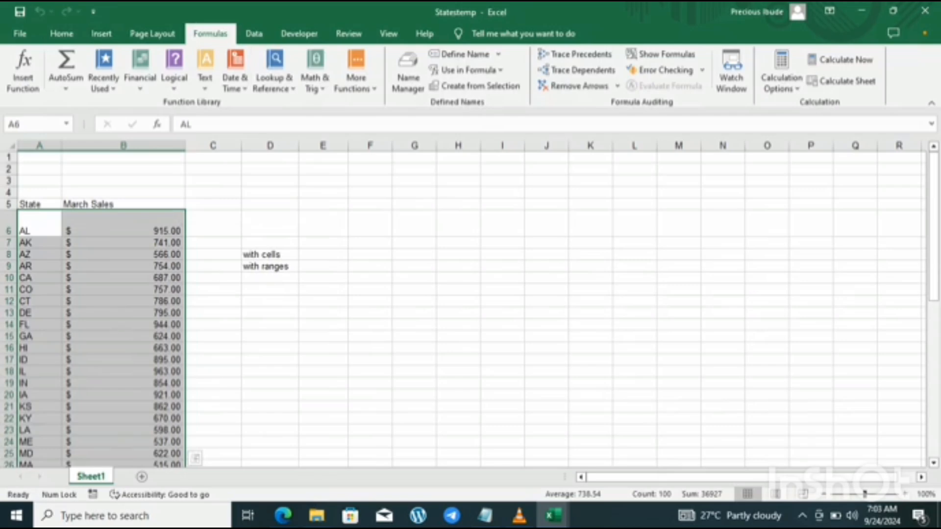
Check the range names assigned to the March Sales cells B6 and B7
left_click(213, 348)
left_click(123, 224)
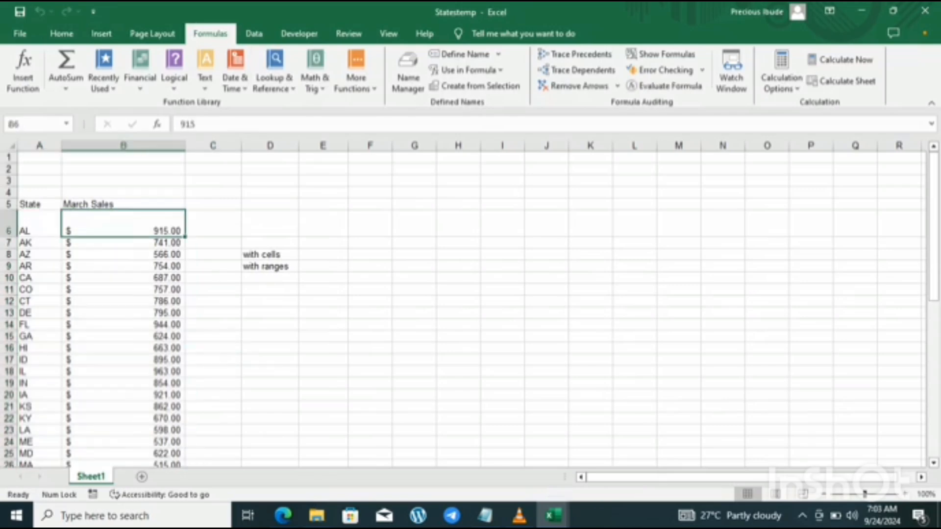
left_click(123, 243)
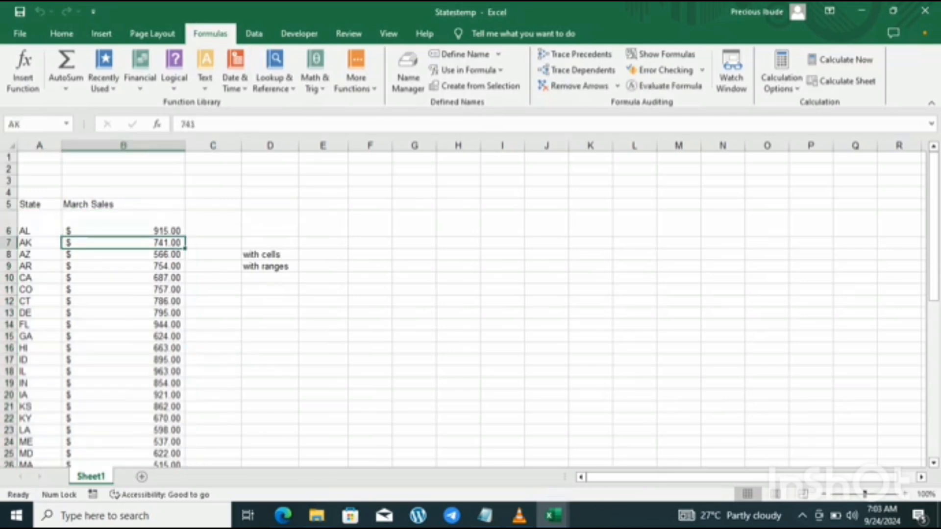
left_click(39, 224)
left_click(123, 224)
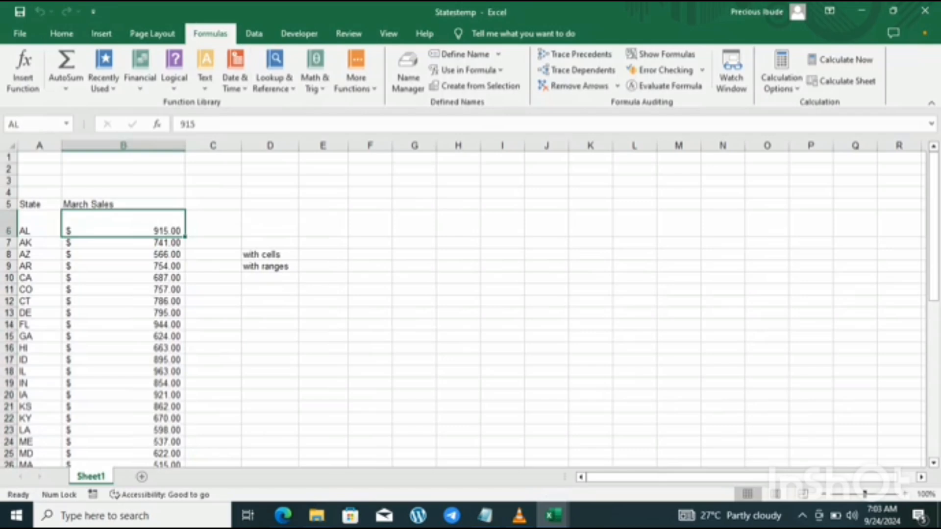
Enter the formula =AL in cell G10 to retrieve the state's March sales by name
left_click(414, 278)
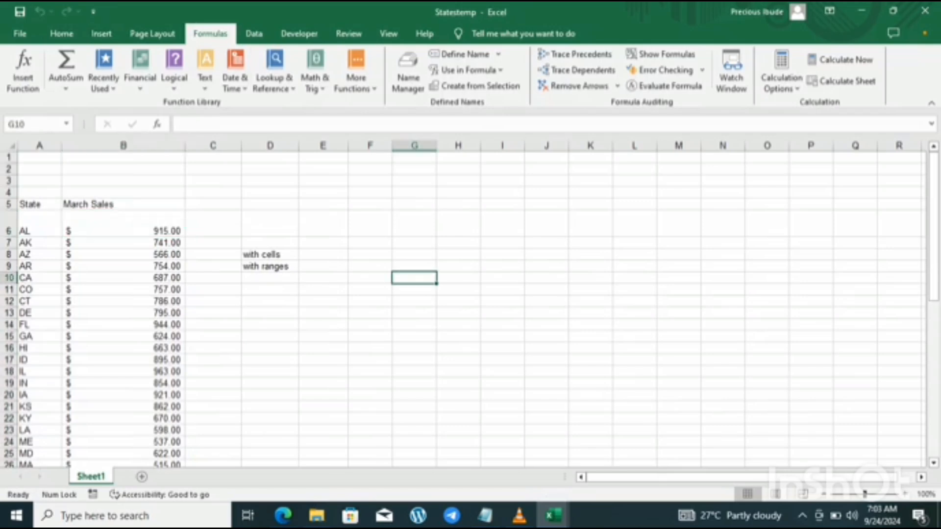
type("=A")
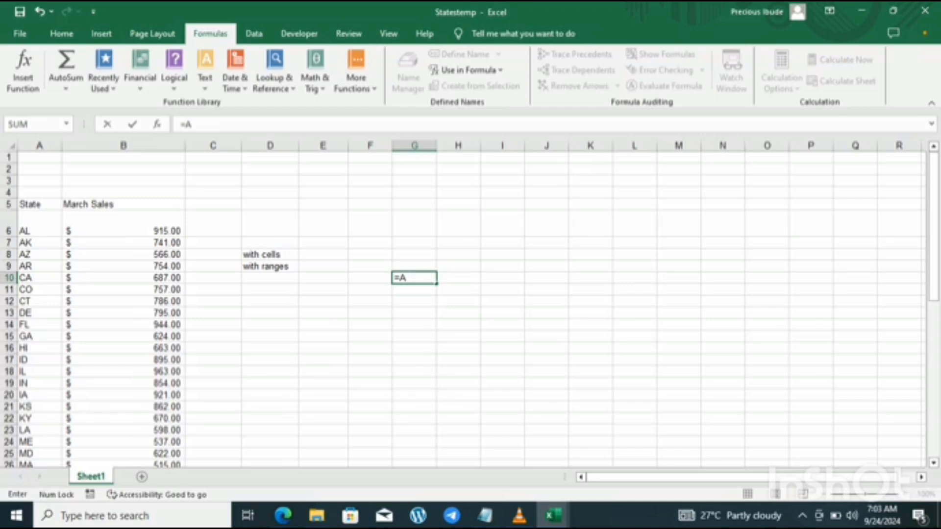
type("LL")
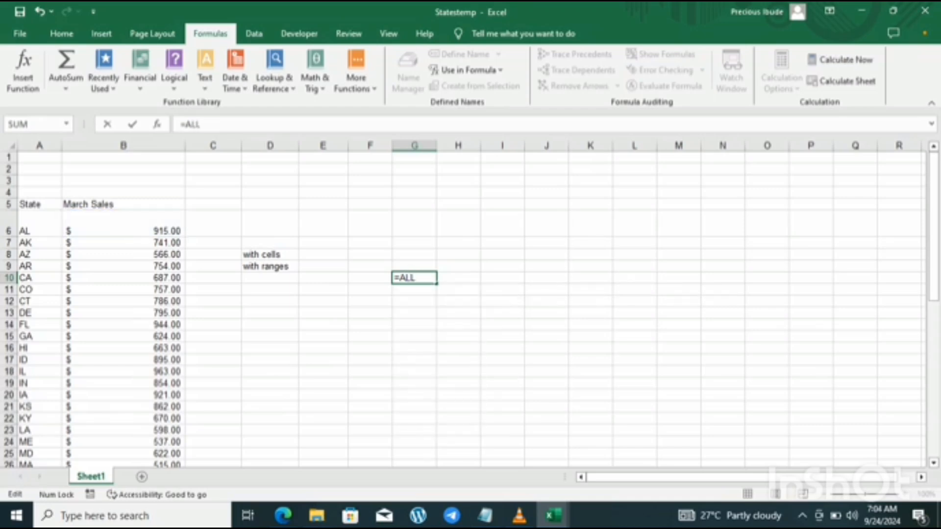
key("BackSpace")
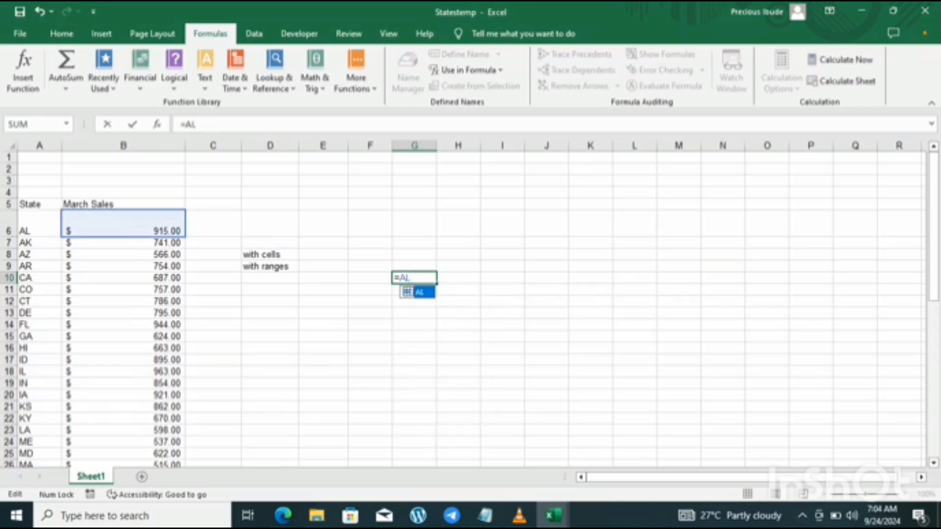
key("Return")
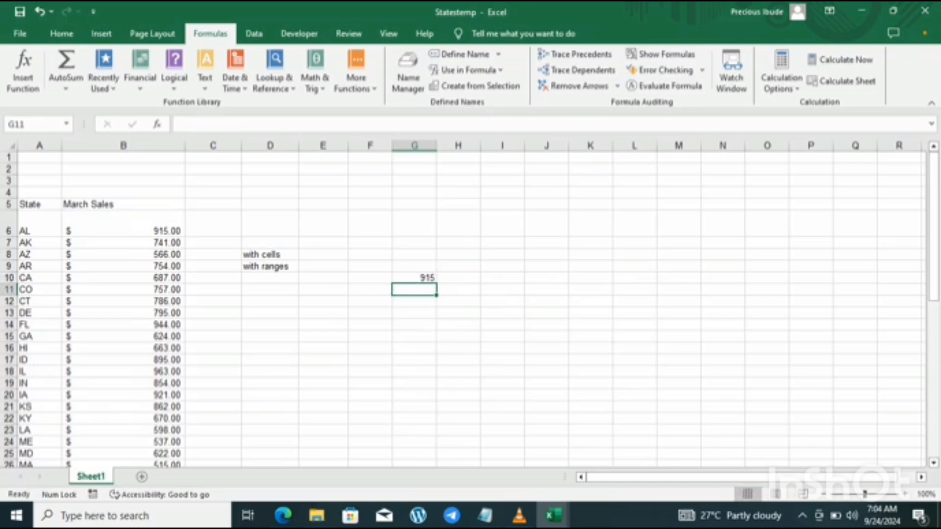
Enter the named-range formula =AL in cell F12 as well
left_click(370, 301)
type("=AL")
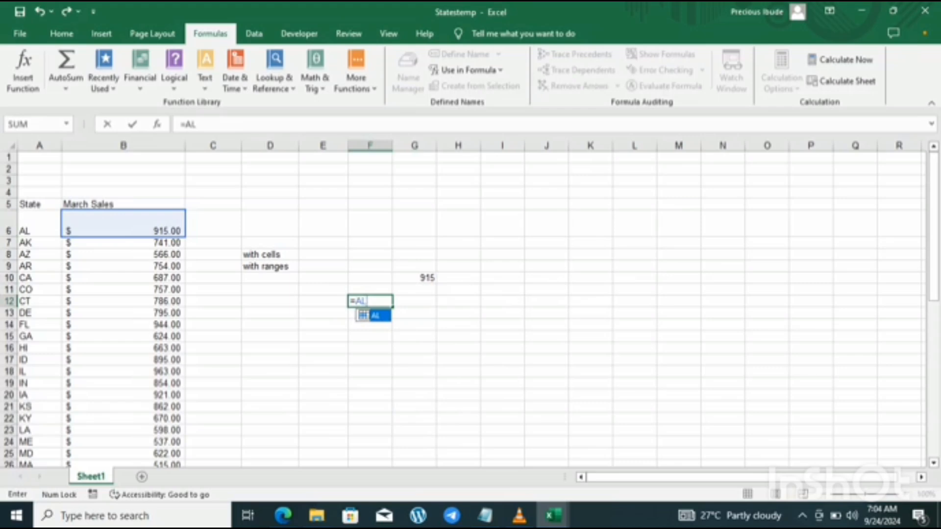
key("Return")
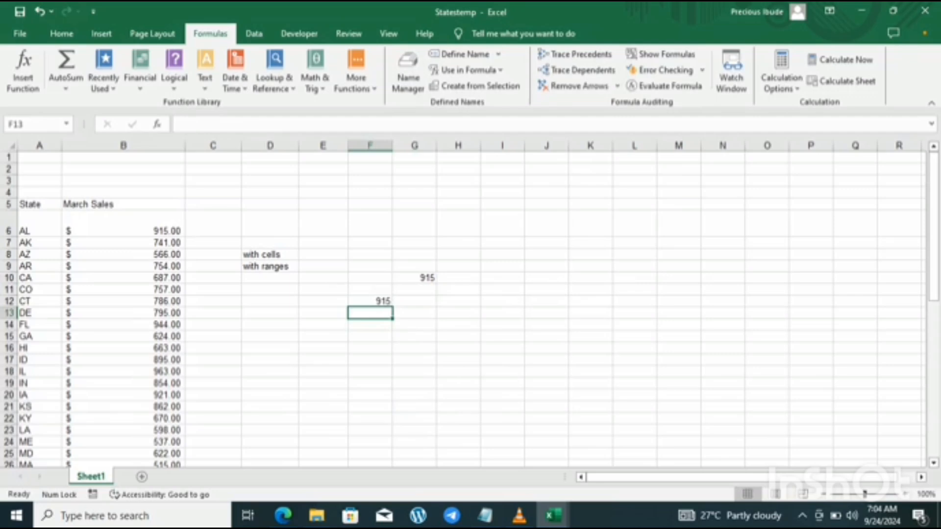
Clear the test formulas from cells F12 and G10
left_click(370, 301)
key("Delete")
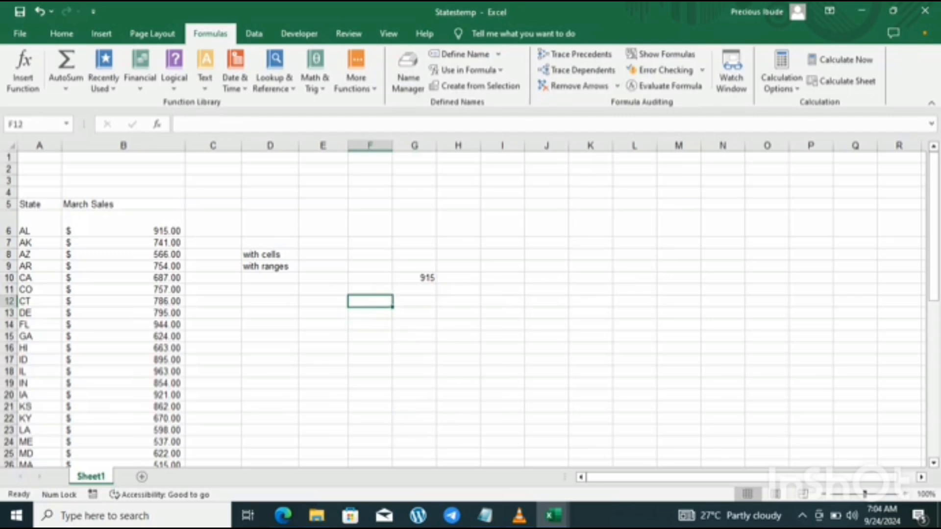
left_click(414, 278)
key("Delete")
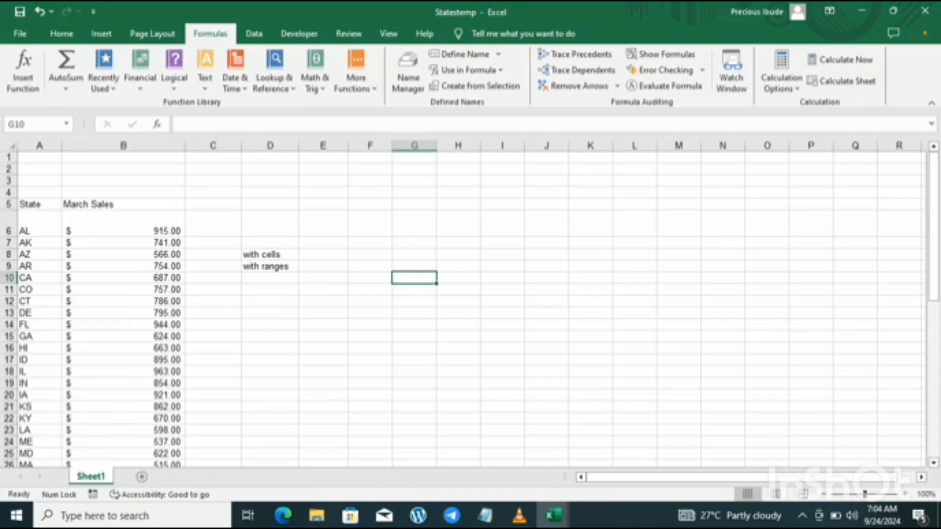
left_click(270, 301)
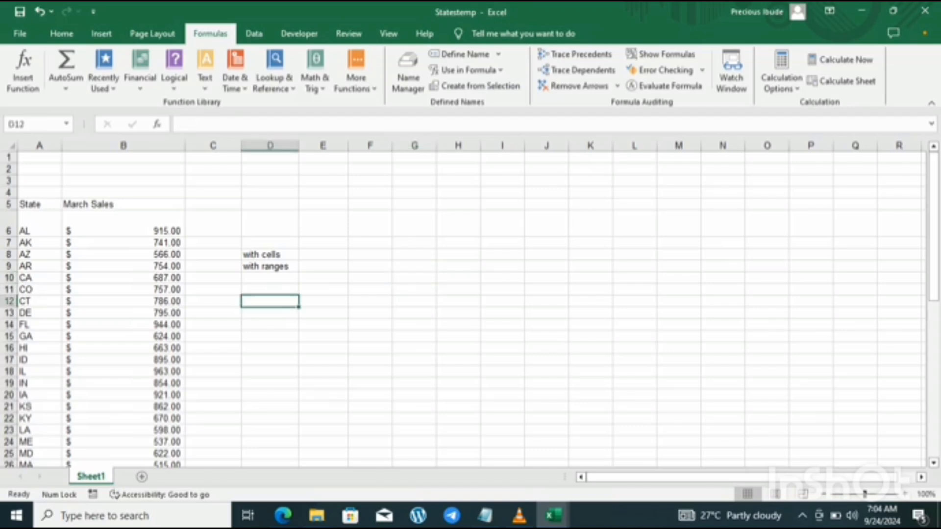
type("=")
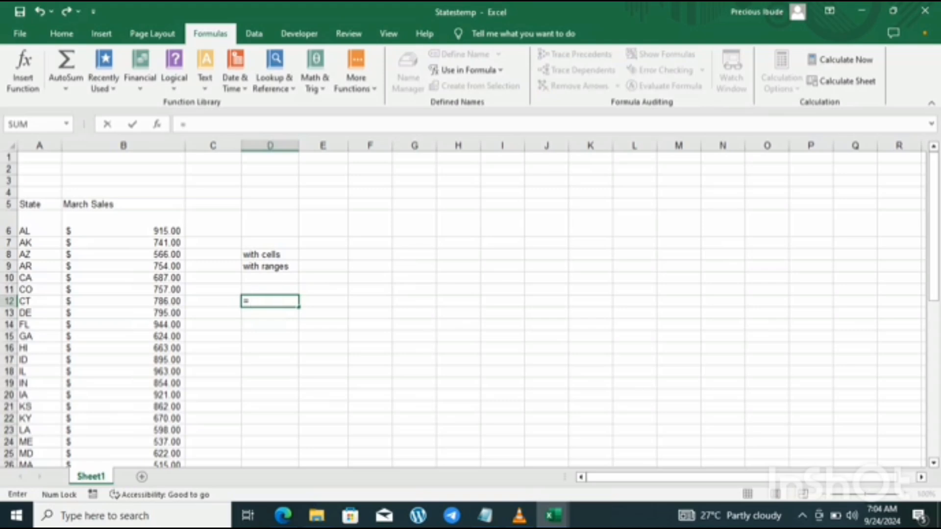
key("Escape")
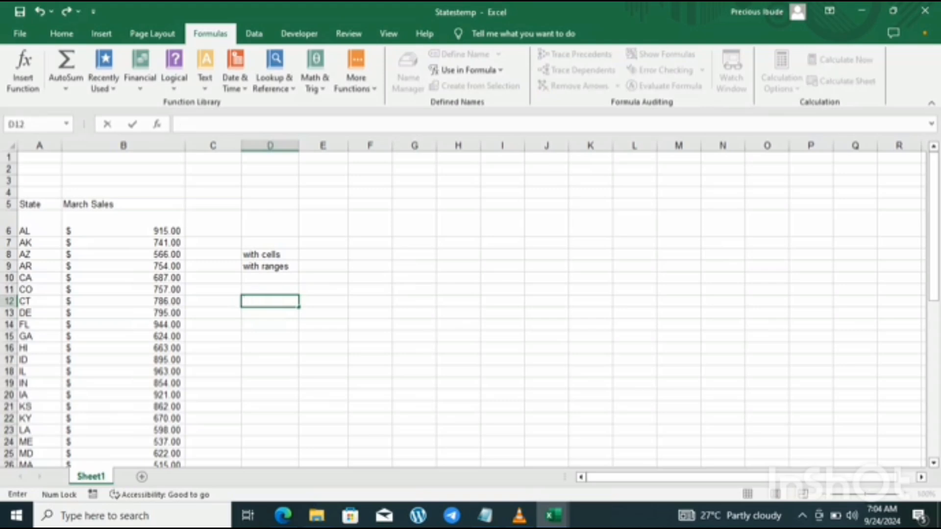
Switch to the VIDEO 22 note in Notepad and list the state codes AL, AR, MT, NJ and NY below the existing text
left_click(486, 516)
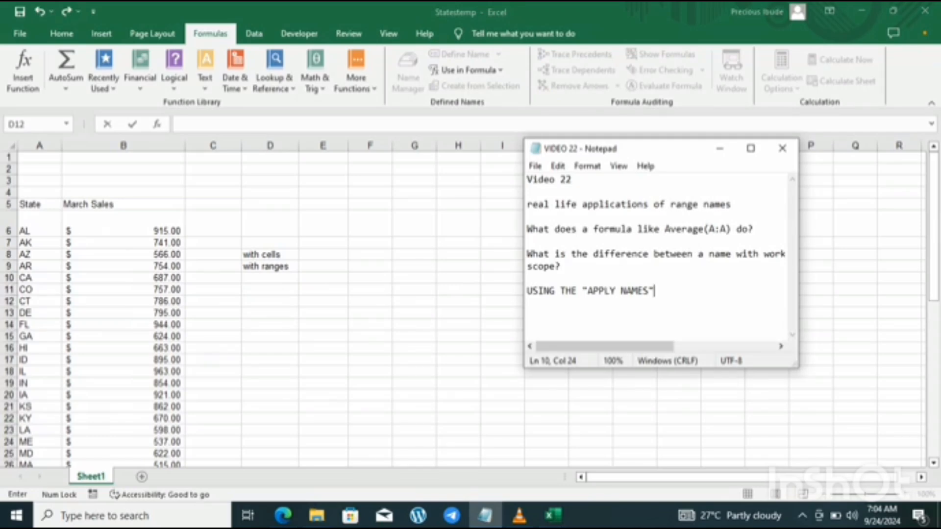
key("Return")
type("AL")
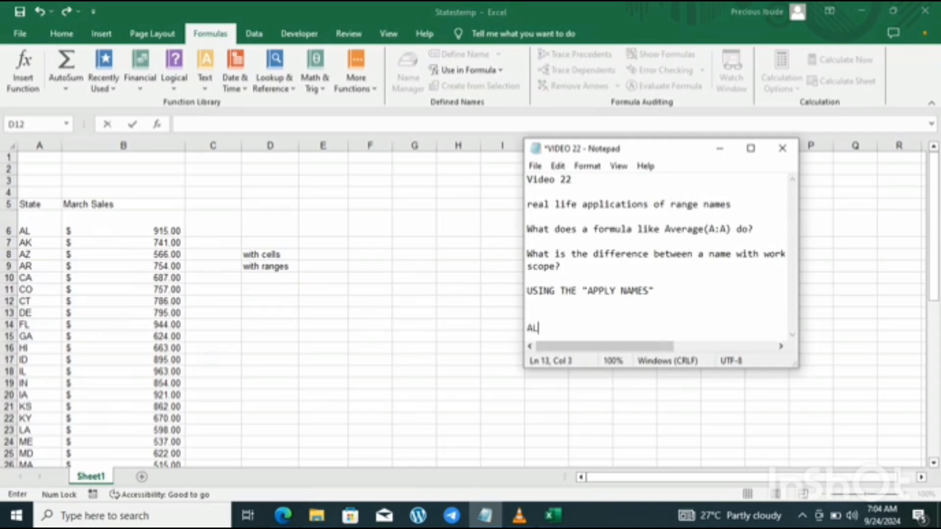
key("Return")
type("AR")
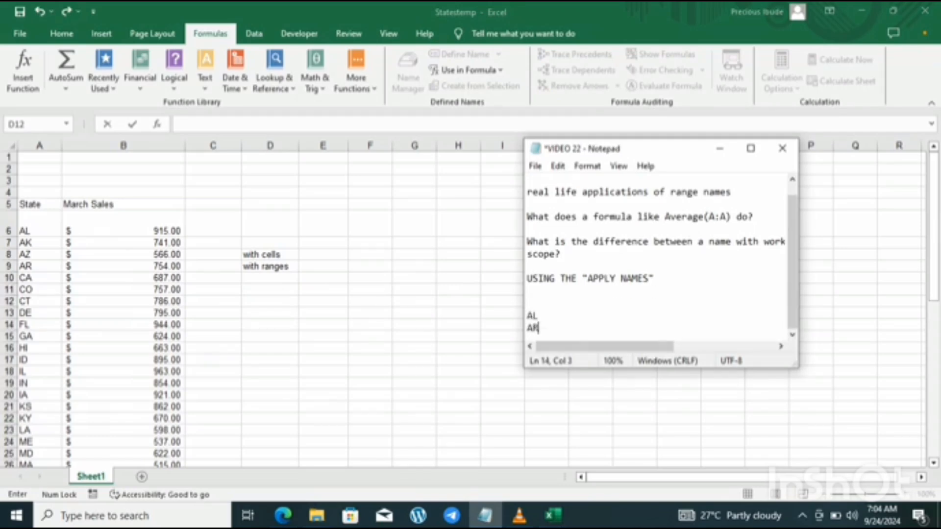
key("Return")
type("MT")
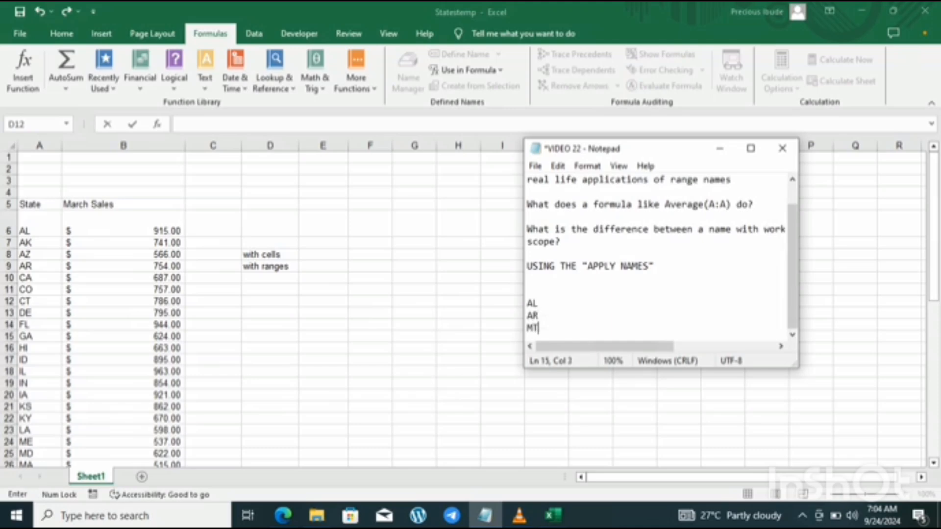
key("Return")
type("NJ")
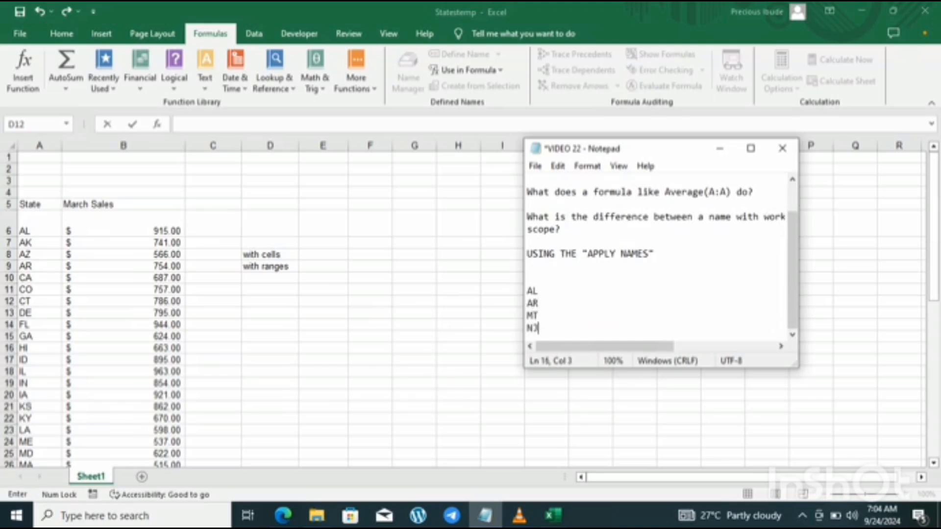
key("Return")
type("NY")
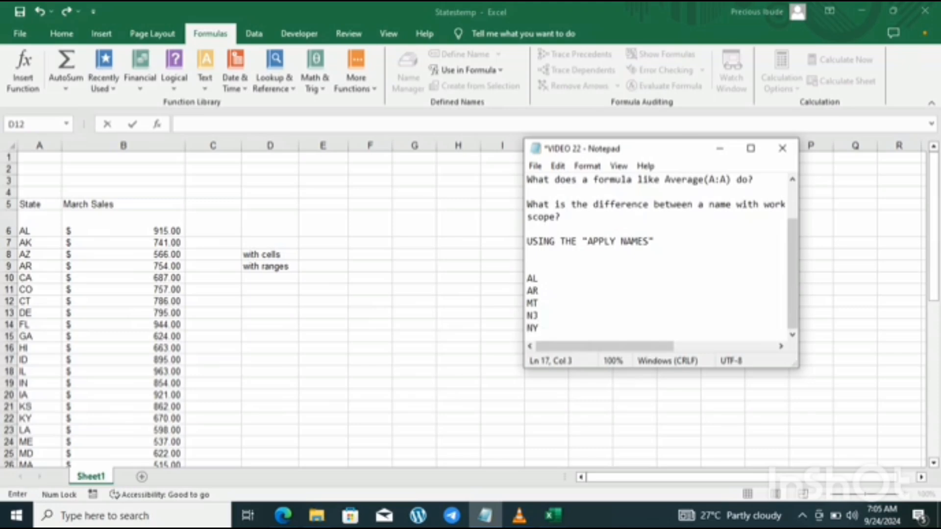
Return to Excel and start a SUM formula in cell D12, adding the March Sales cells of AL (B6) and AR (B9) by selection
key("alt+Tab")
type("=")
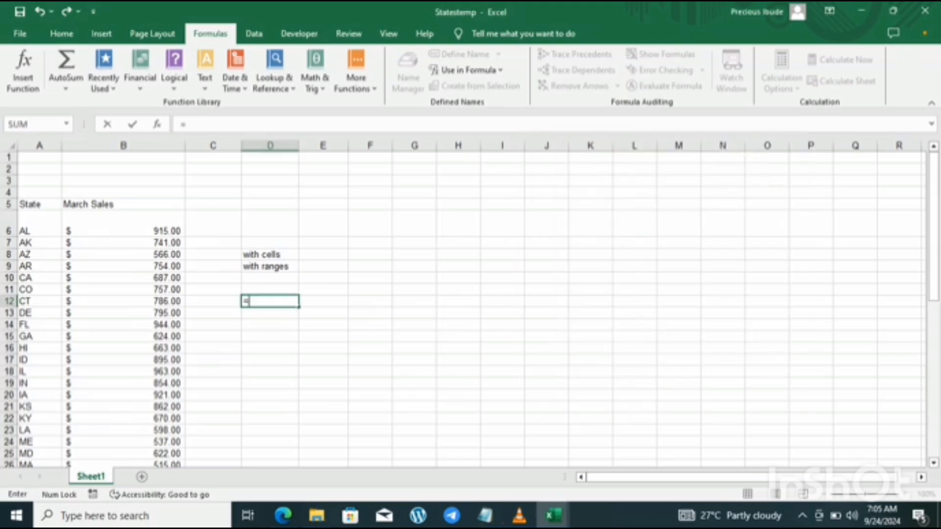
type("SI")
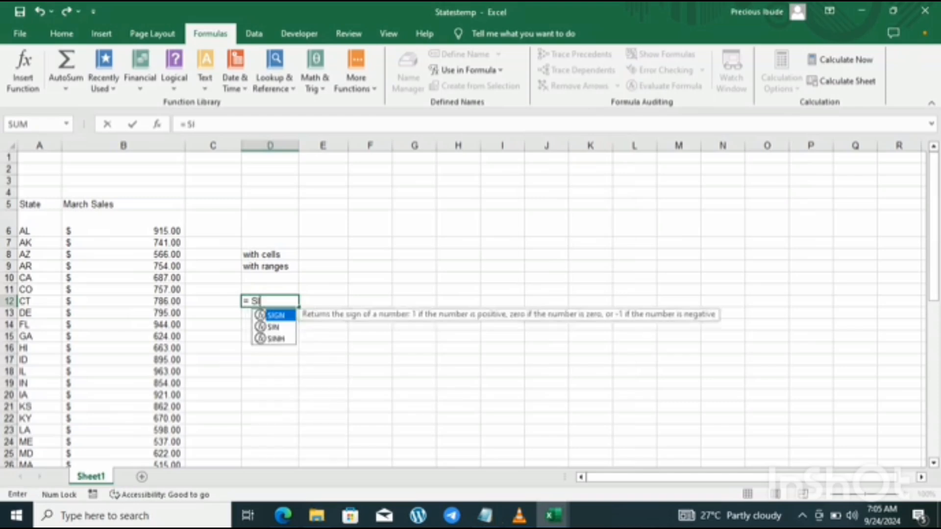
key("BackSpace")
type("UM(")
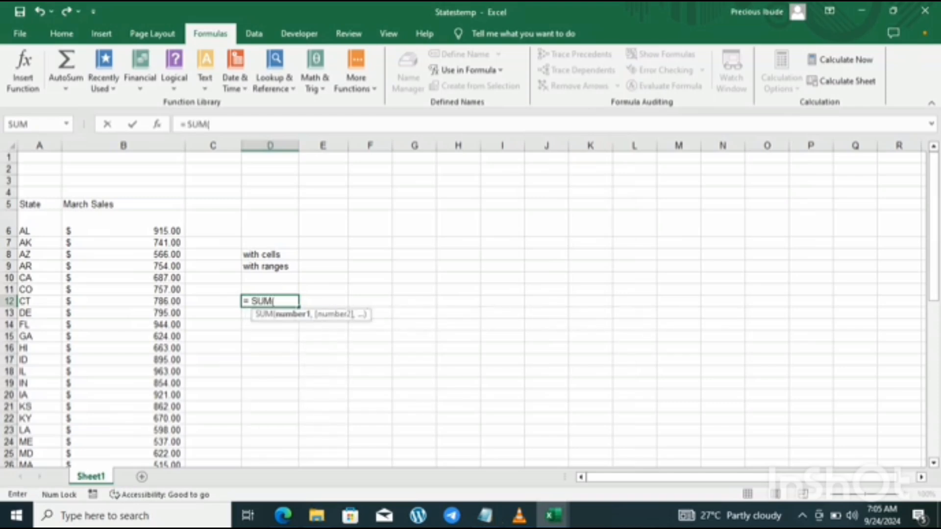
left_click(124, 224)
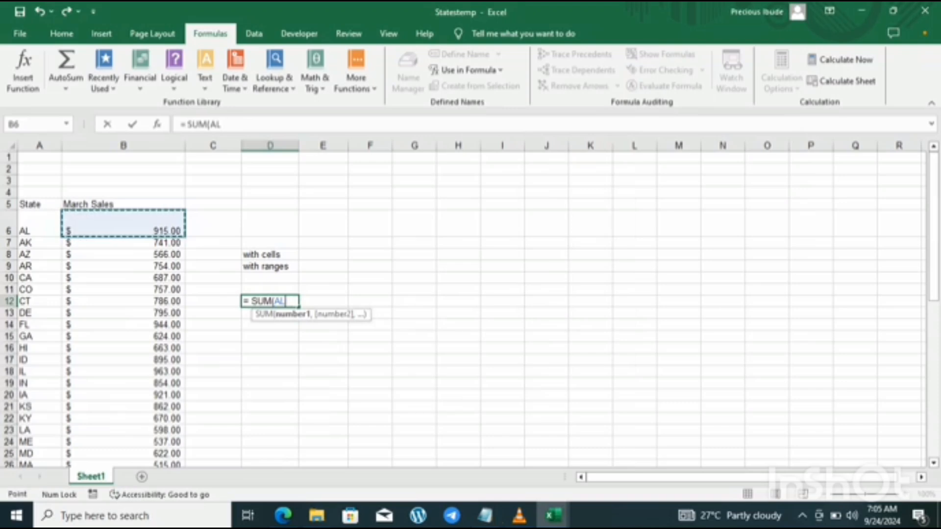
type("+")
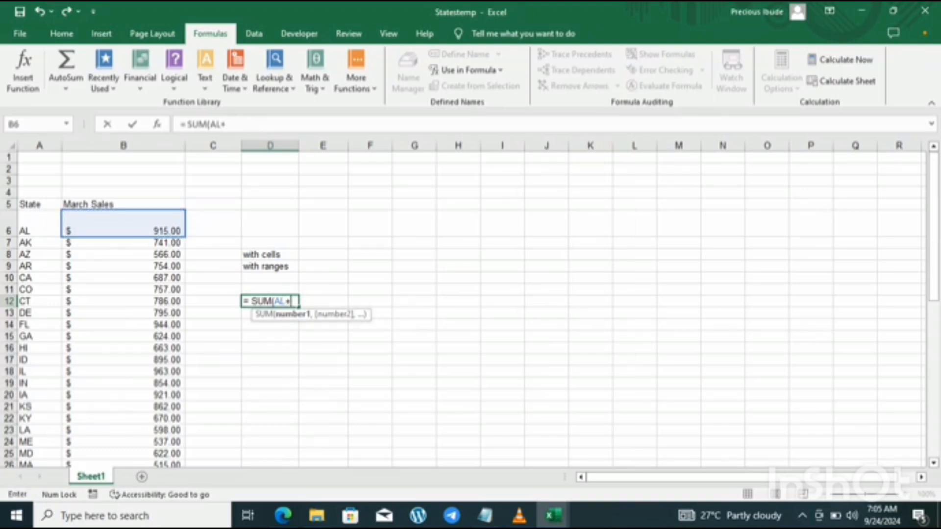
left_click(123, 266)
type("+")
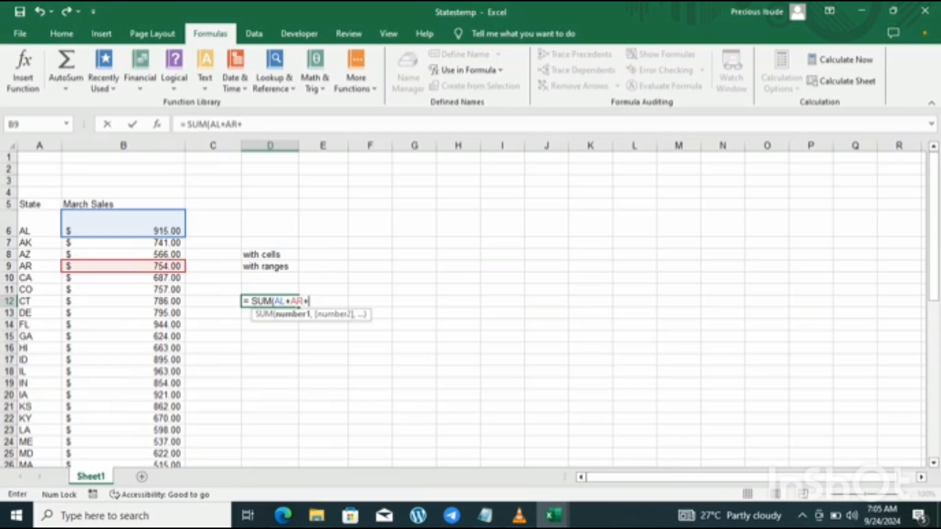
Add the March Sales cells of MT (B31), NJ (B35) and NY (B37) to the SUM formula in D12 and complete it
left_click_drag(933, 255, 934, 298)
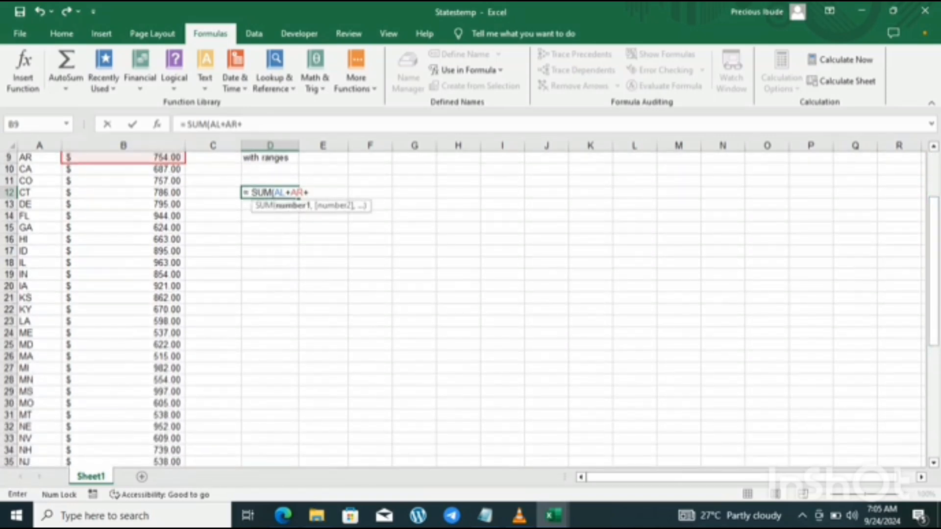
left_click(123, 415)
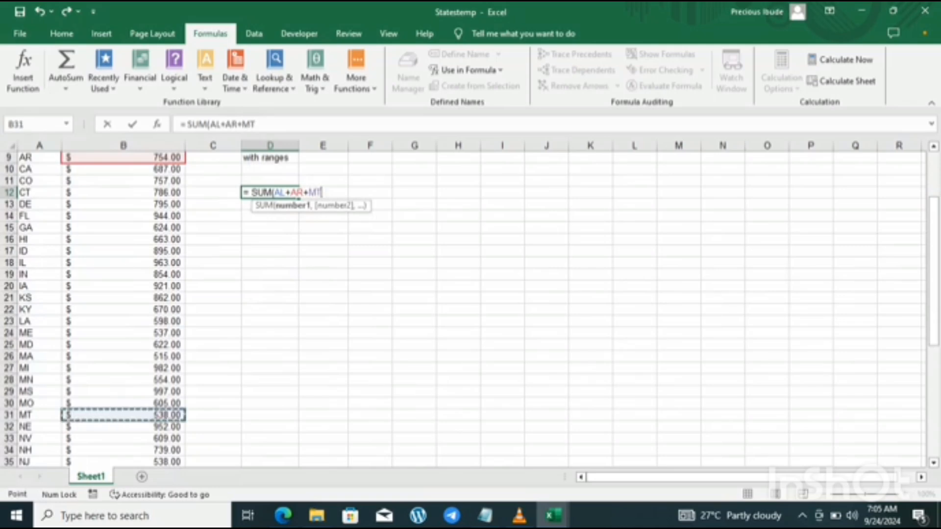
type("+")
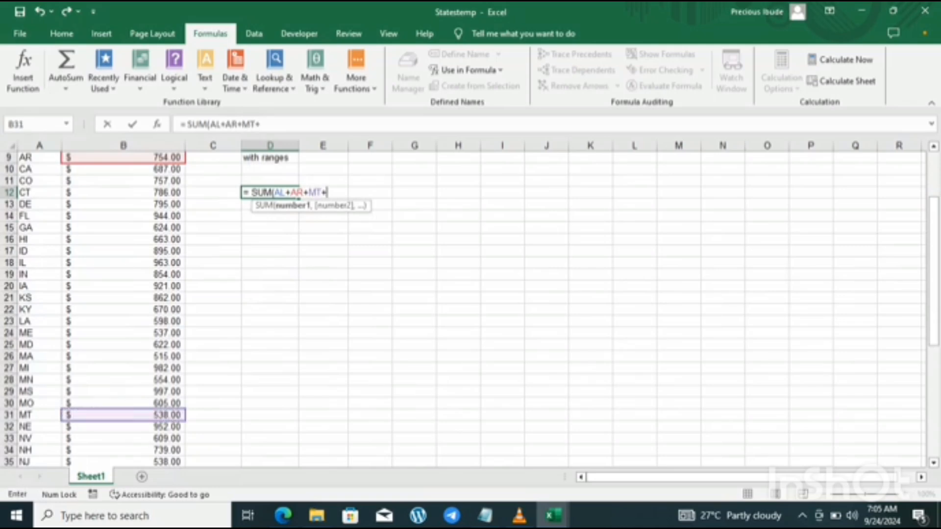
left_click_drag(934, 248, 933, 287)
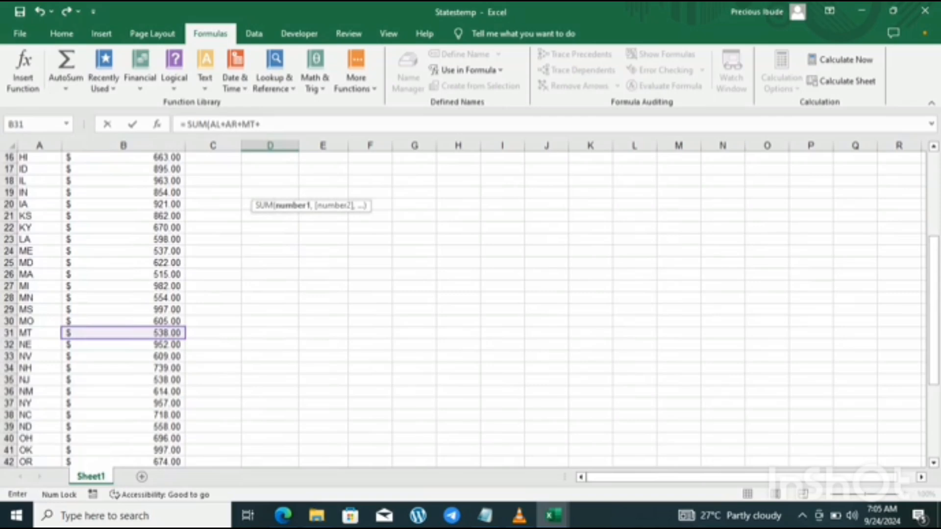
left_click(147, 380)
type("+")
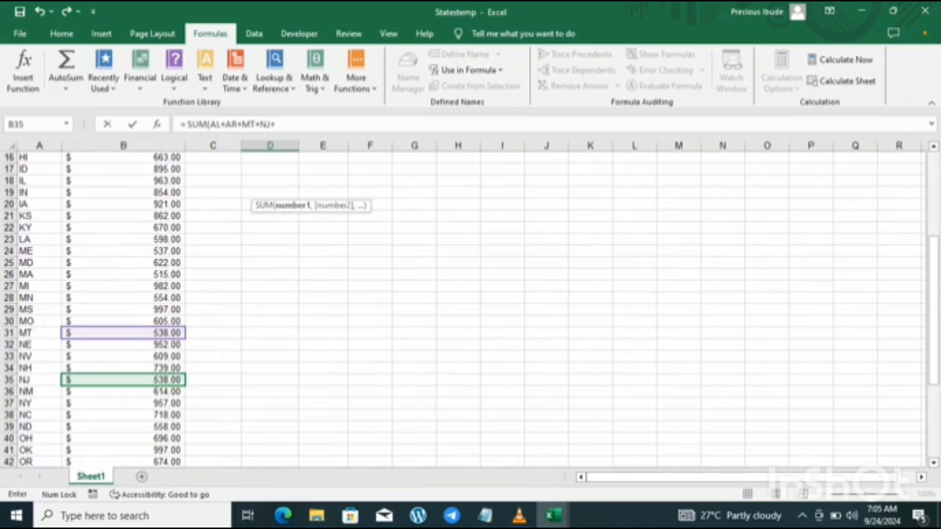
left_click(147, 404)
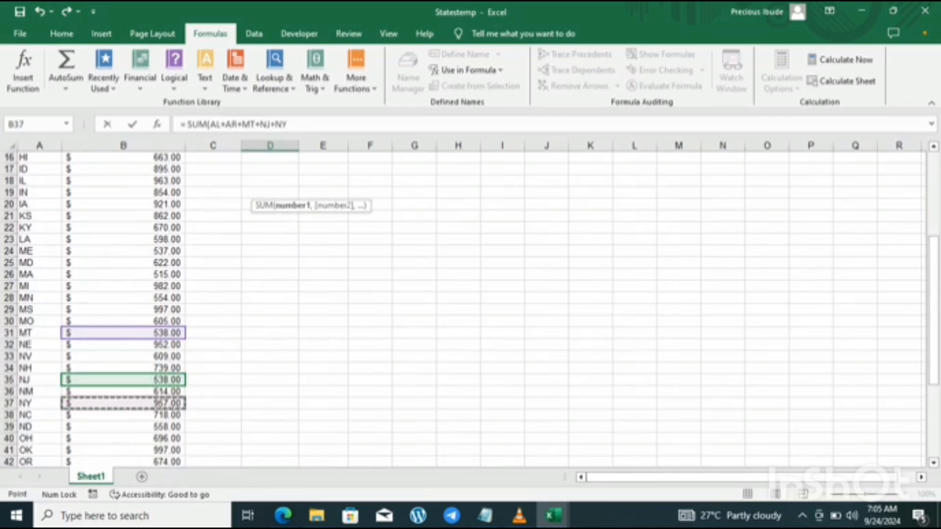
type(")")
key("Return")
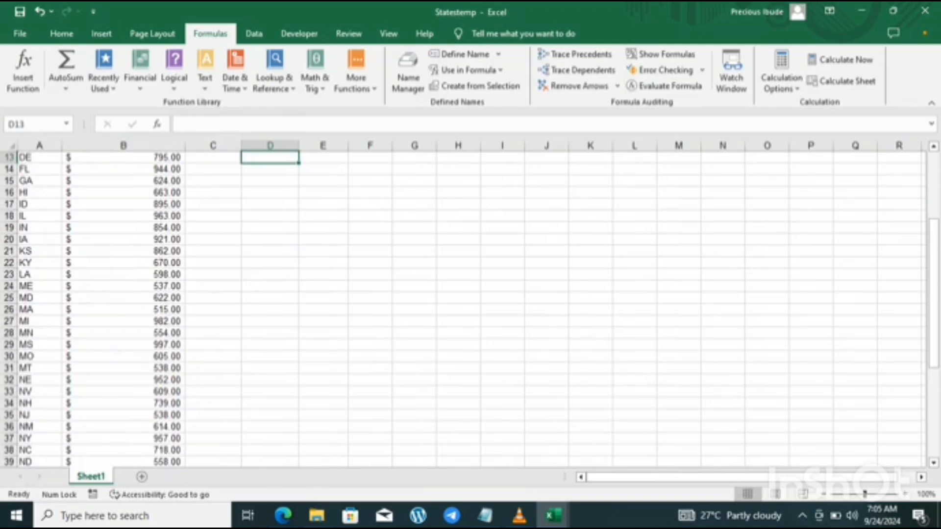
left_click_drag(934, 277, 934, 237)
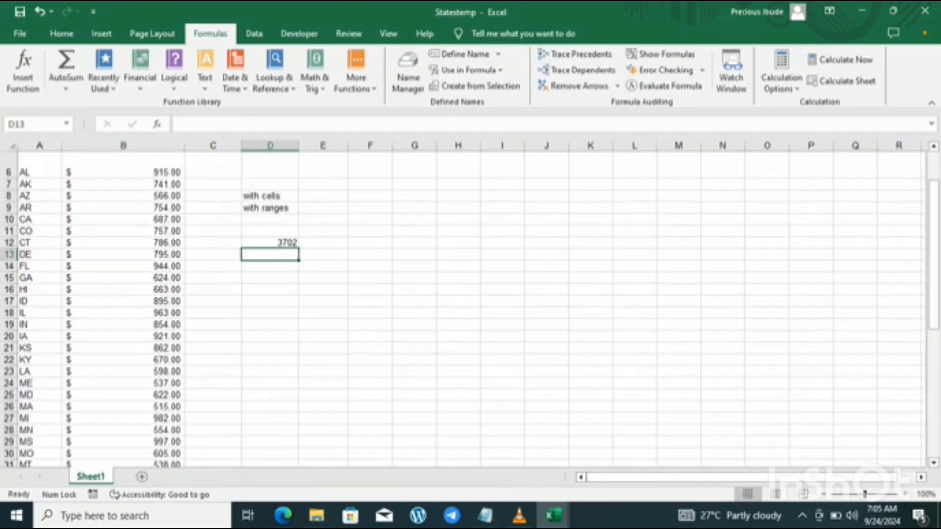
left_click(270, 243)
Enter the formula =SUM(AL+AR+MT+NJ+NY) in cell D13 using the range names directly, and review it
left_click(270, 254)
type("=SU")
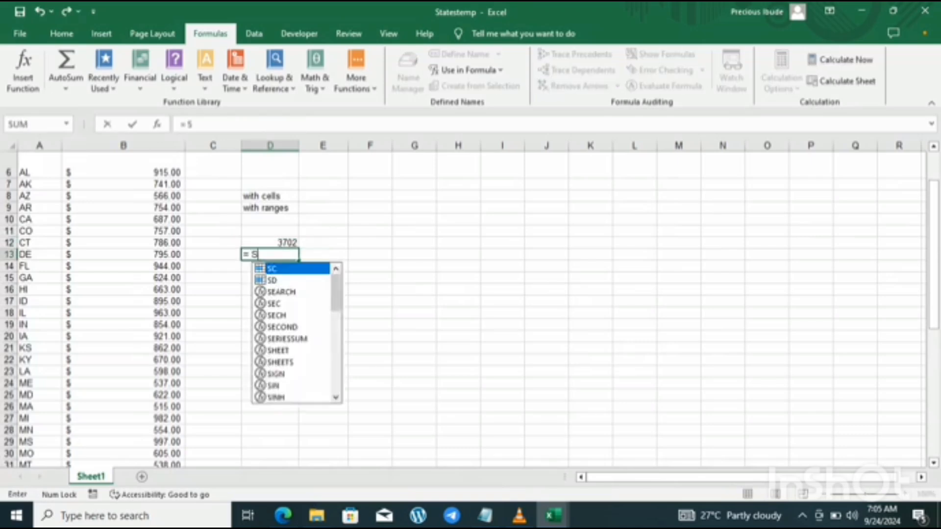
type("M")
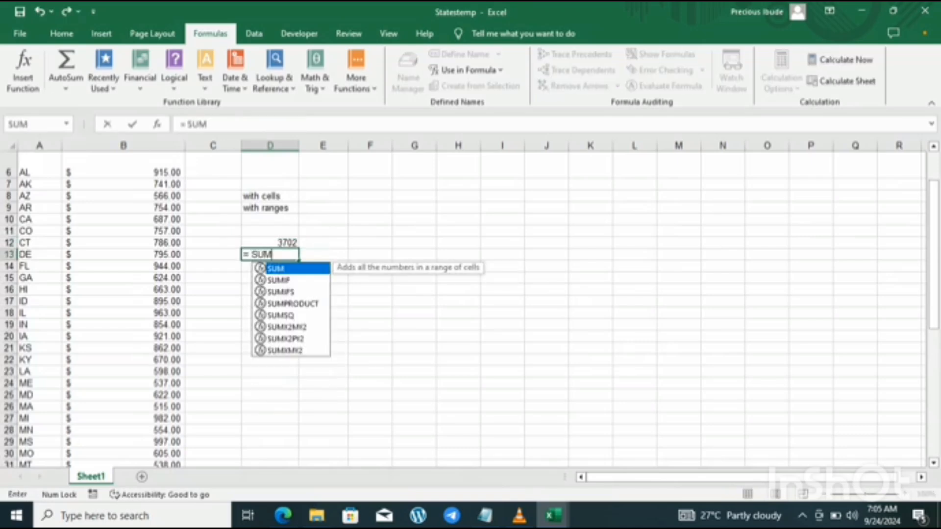
type("(A")
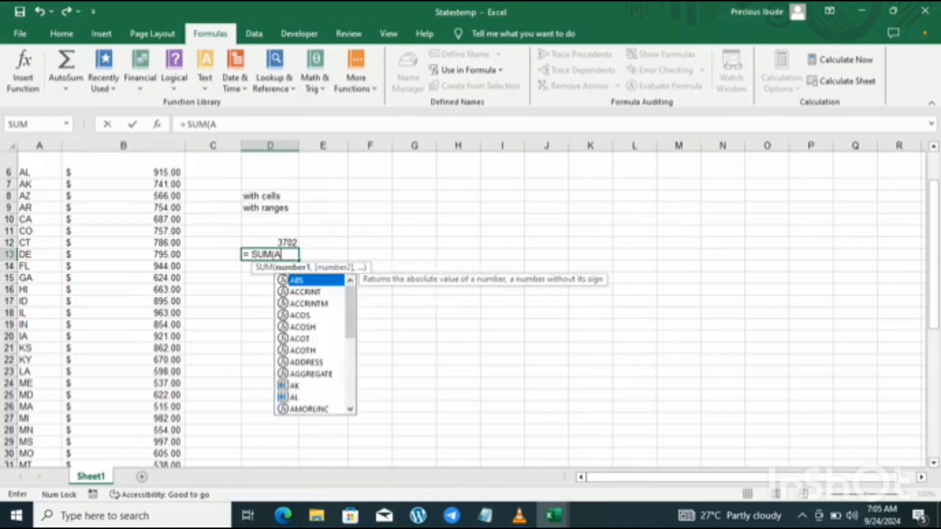
type("L+")
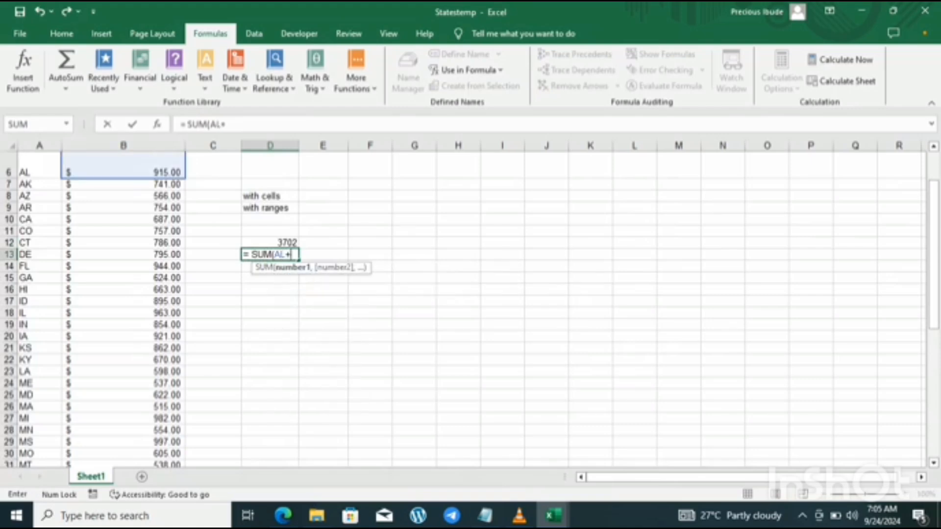
type("A")
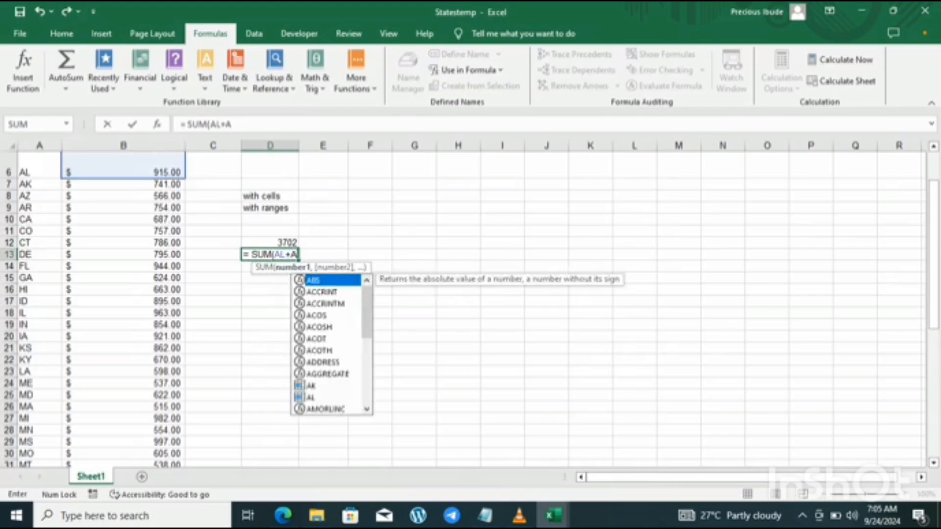
type("R+")
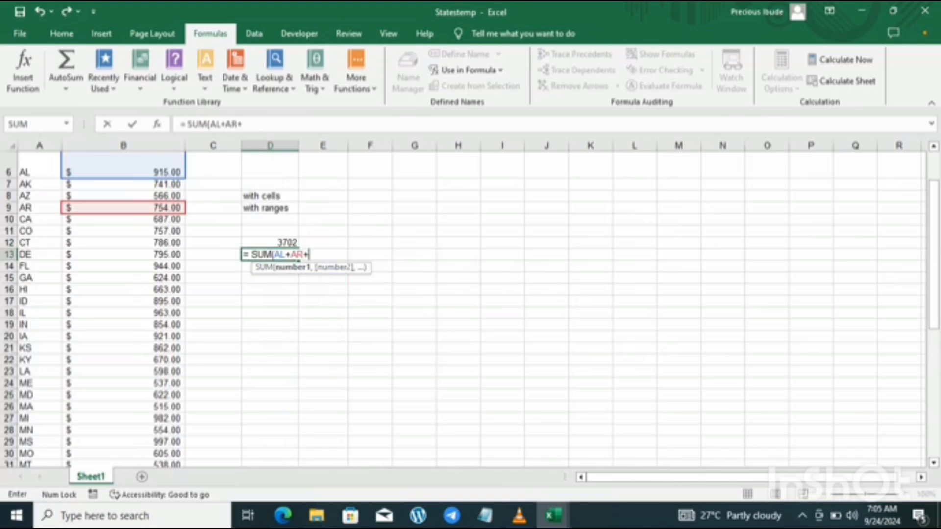
type("MT+")
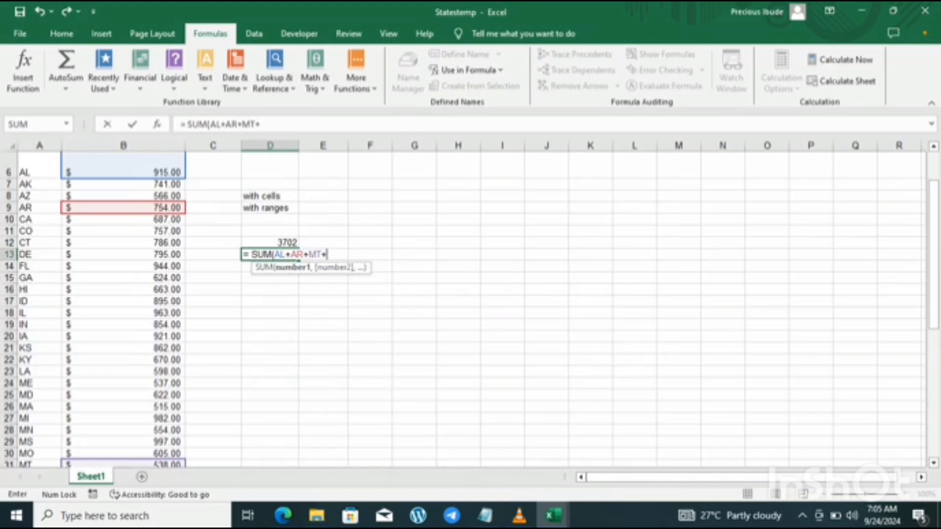
type("NJ+NY)")
key("Return")
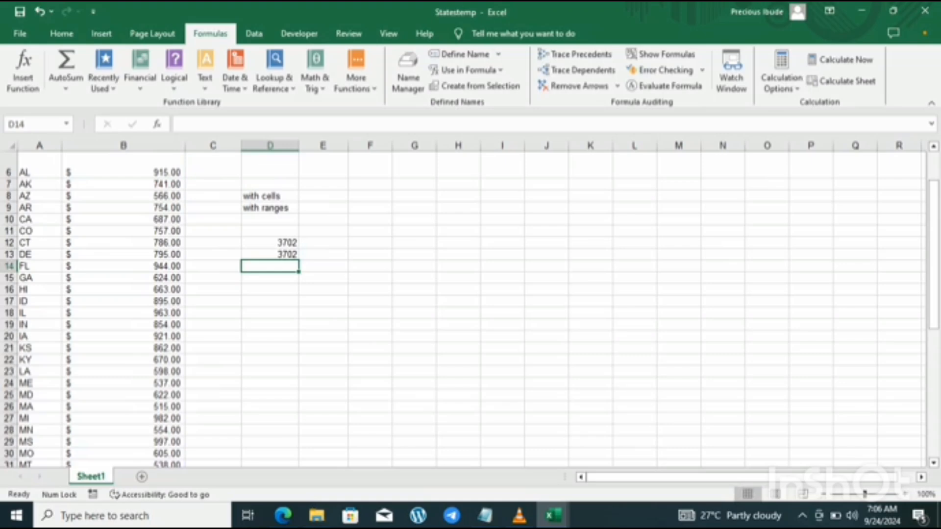
left_click(270, 255)
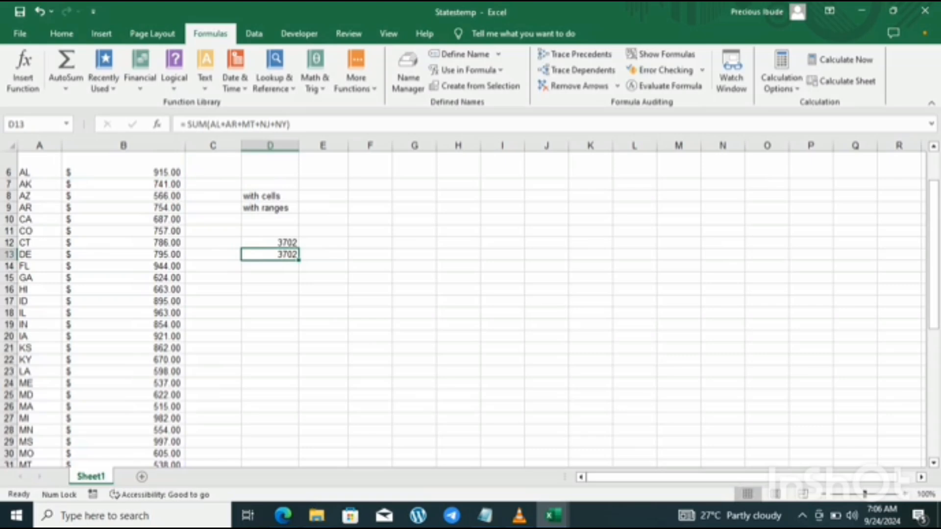
left_click(213, 314)
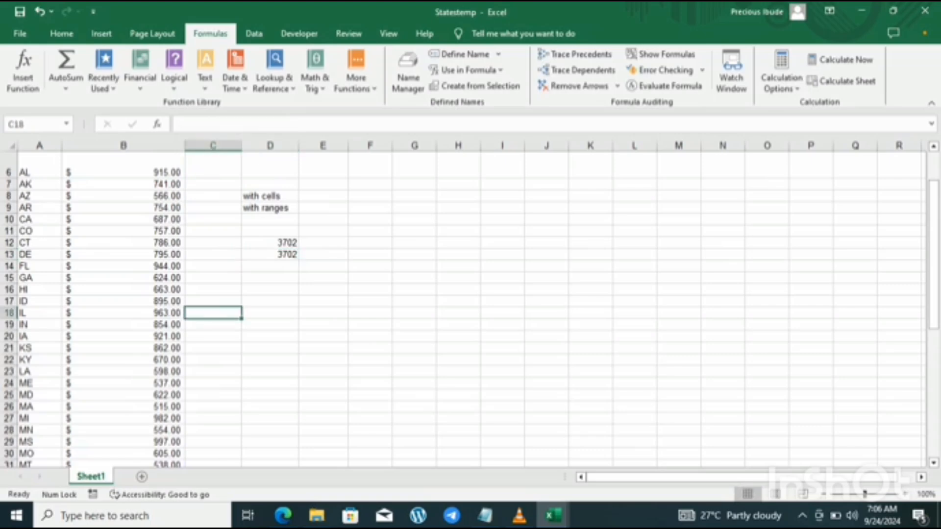
Enter the formula =AVERAGE(AL, AR, MT, NJ, NY) in cell D15 using the range names directly, and review it
left_click(270, 277)
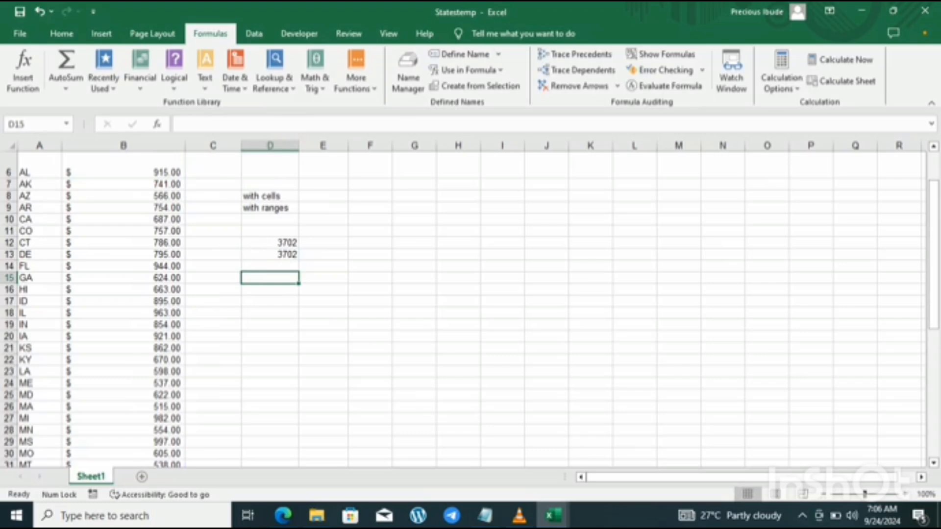
type("=AVERA")
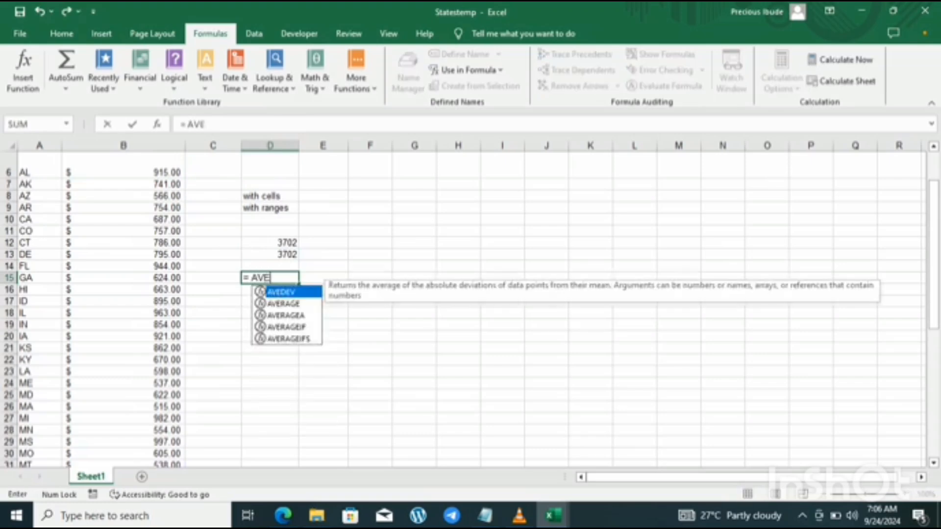
type("GE(")
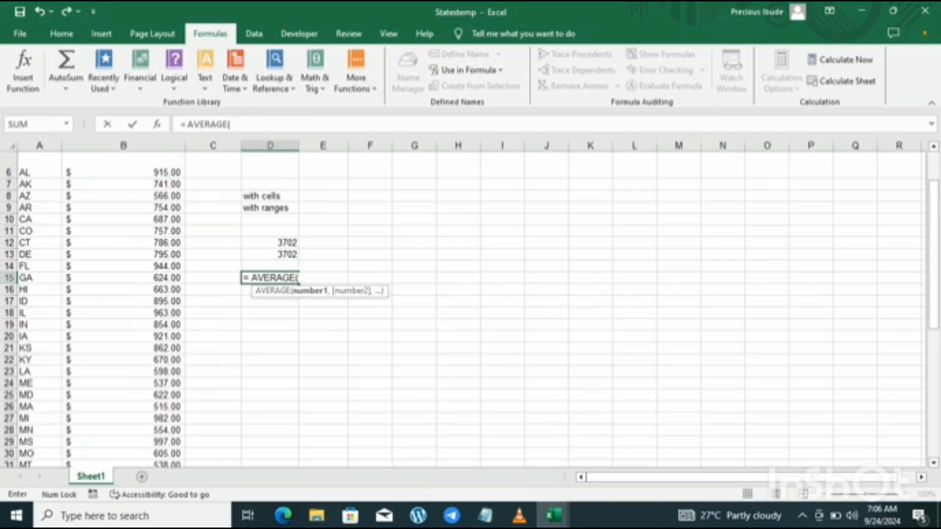
type("A")
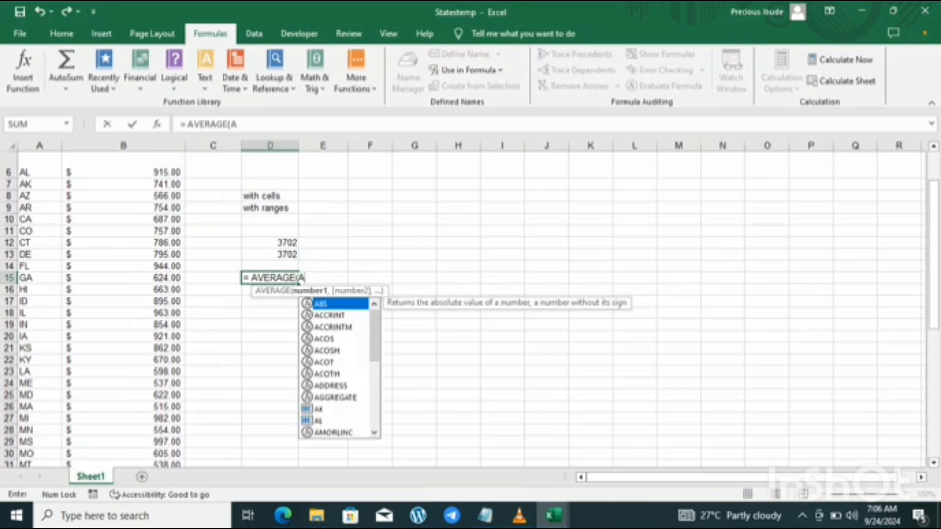
type("R")
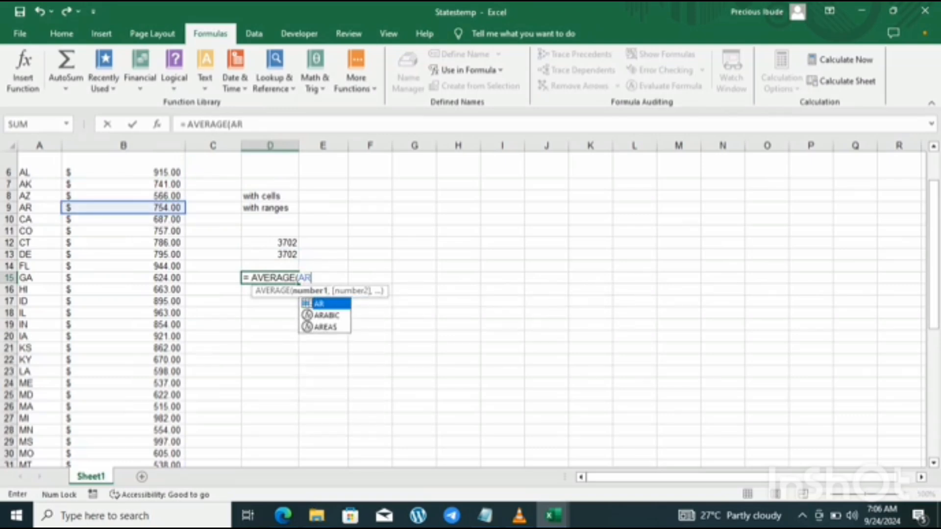
key("BackSpace")
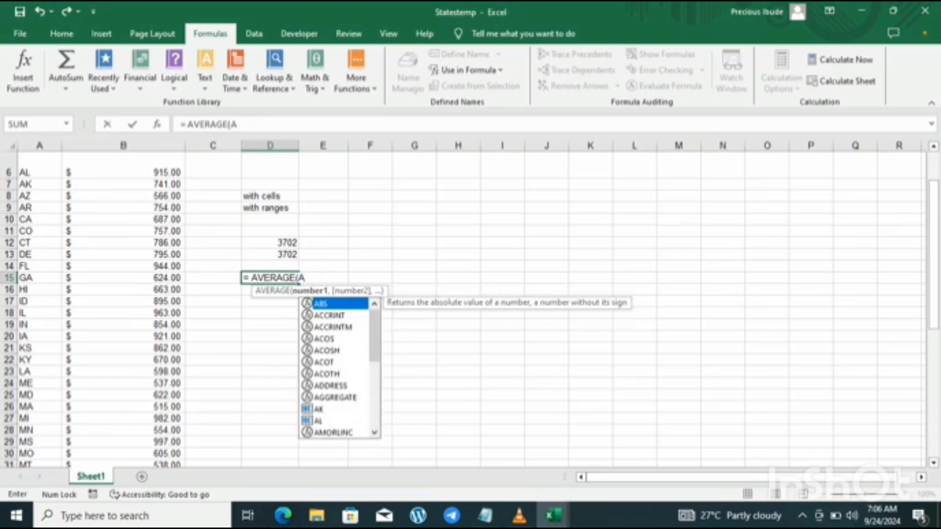
type("L+")
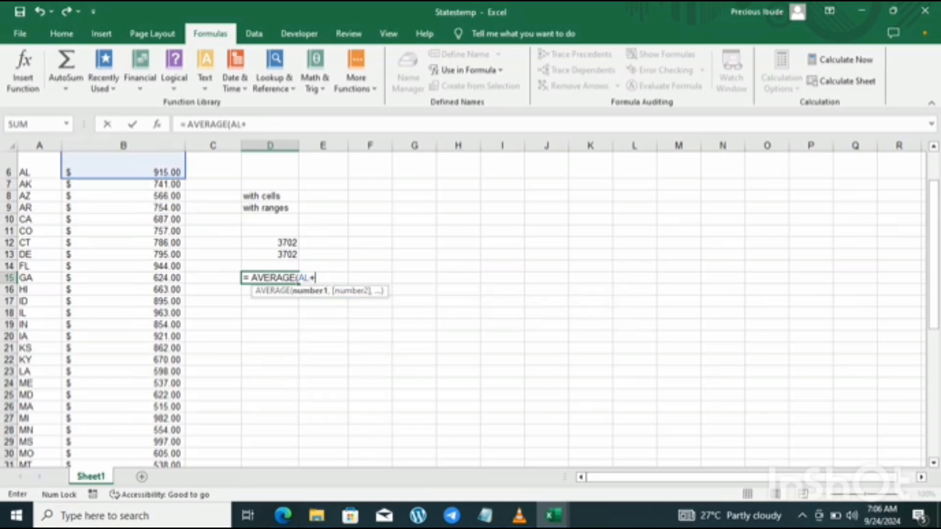
key("BackSpace")
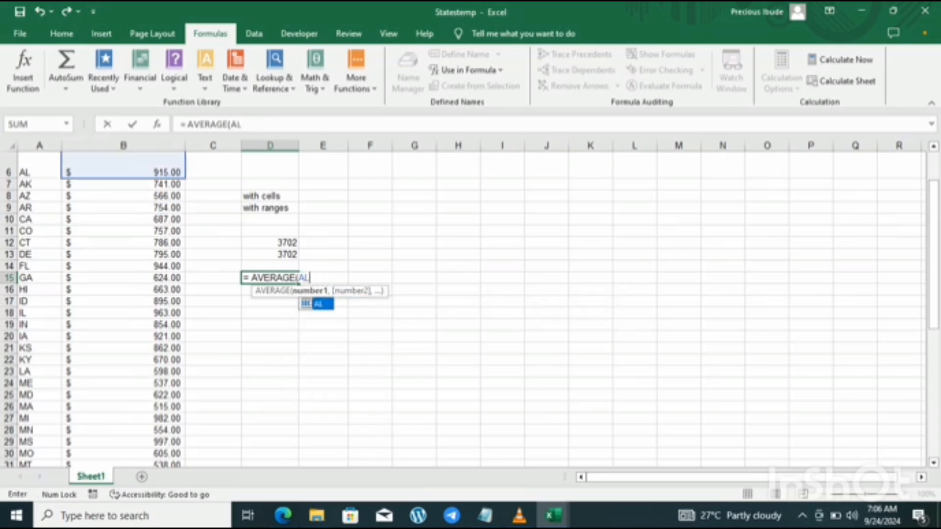
type(",")
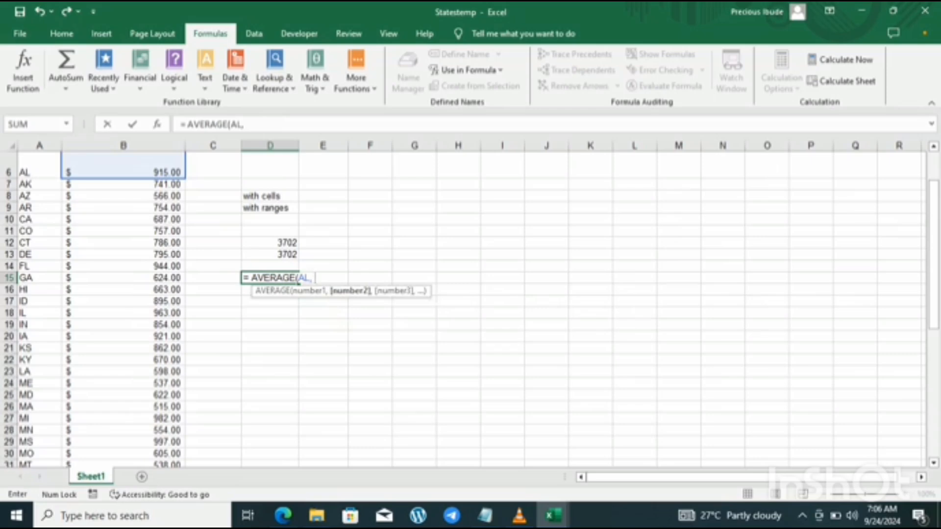
type(" AR,")
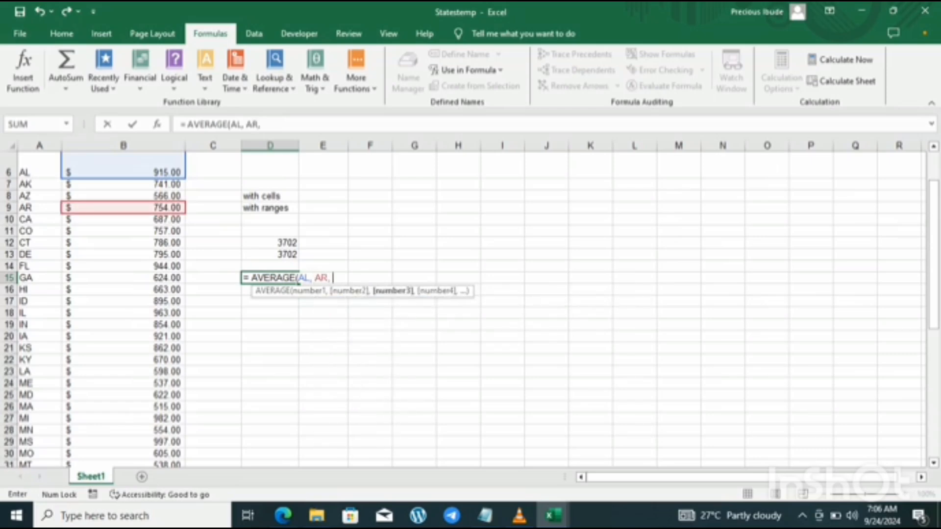
type(" MT, ")
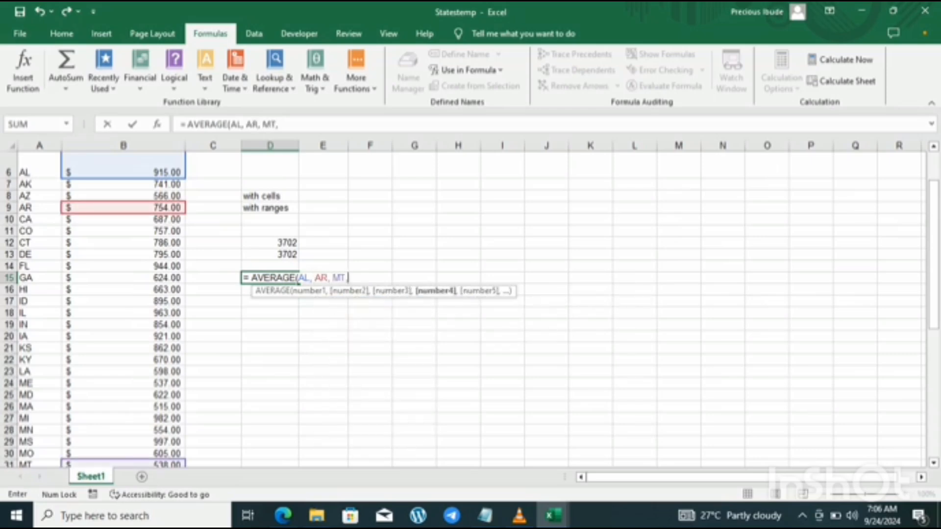
type("NJ")
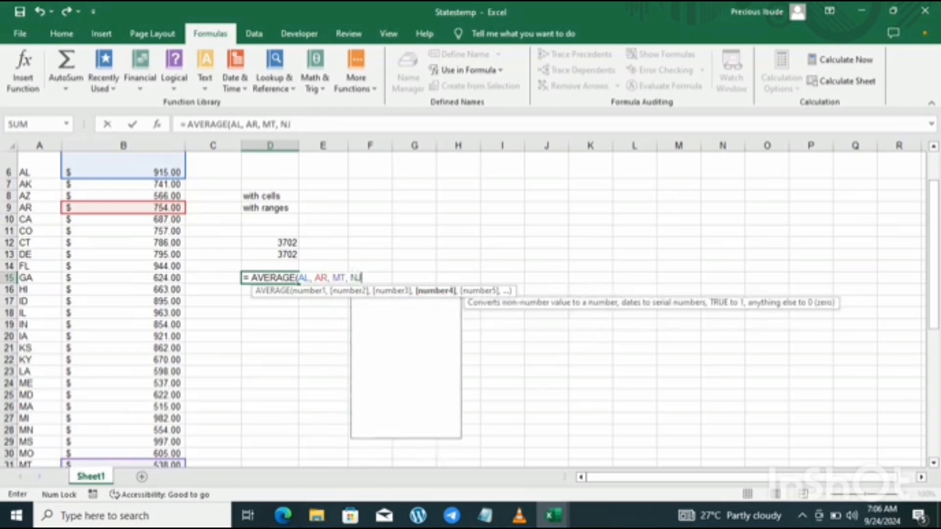
type(", NY)")
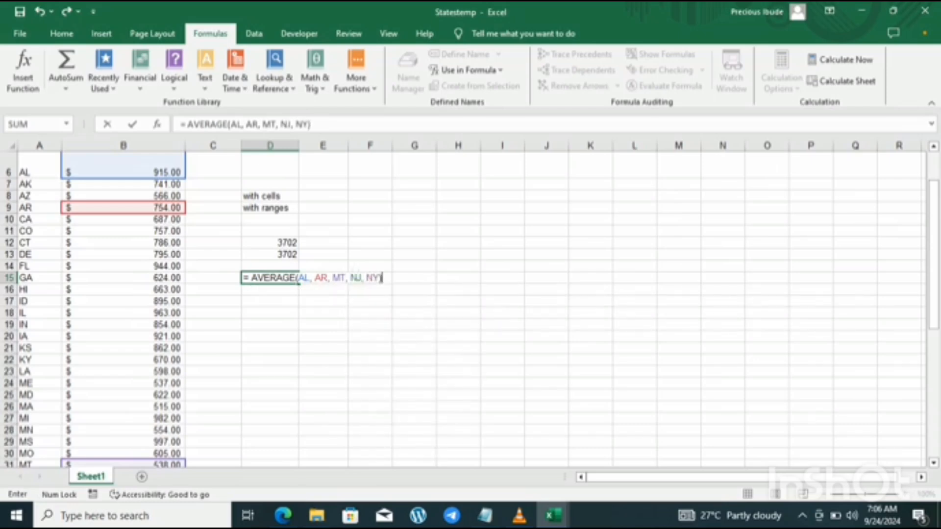
key("Return")
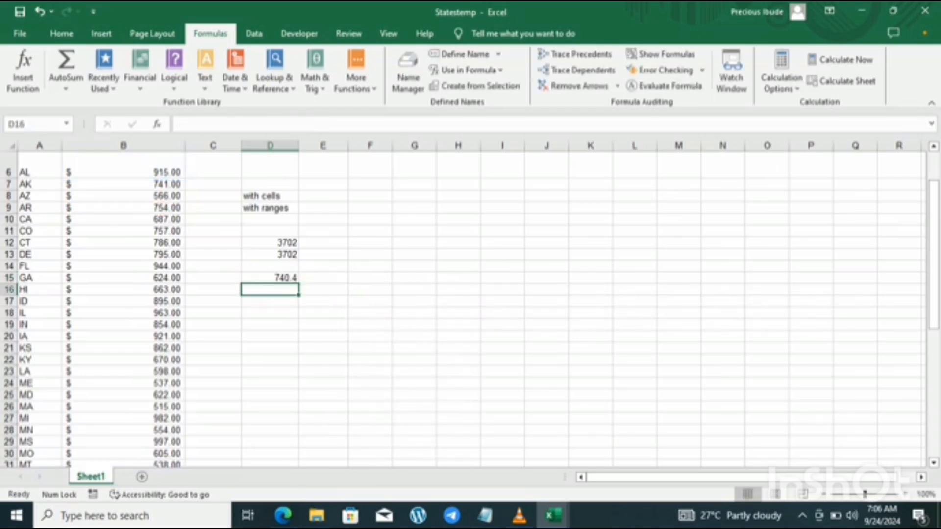
left_click(270, 278)
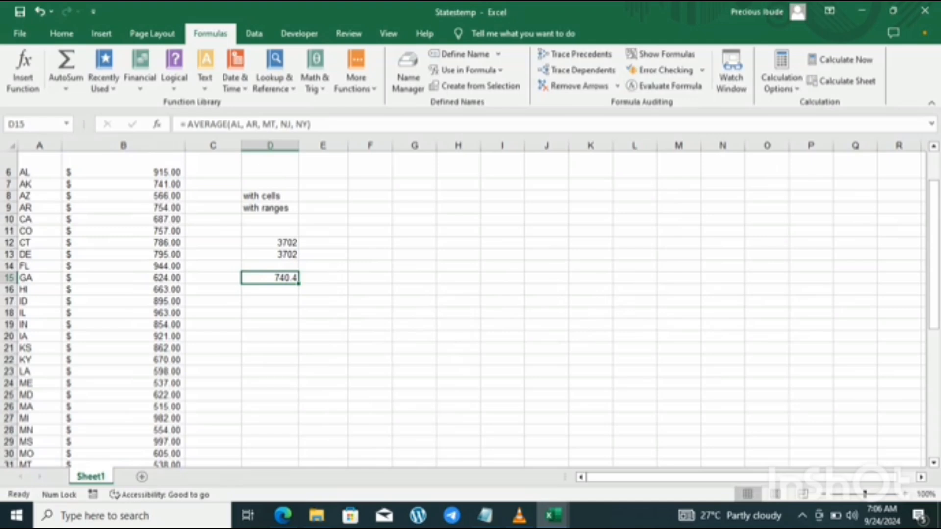
left_click_drag(934, 259, 933, 231)
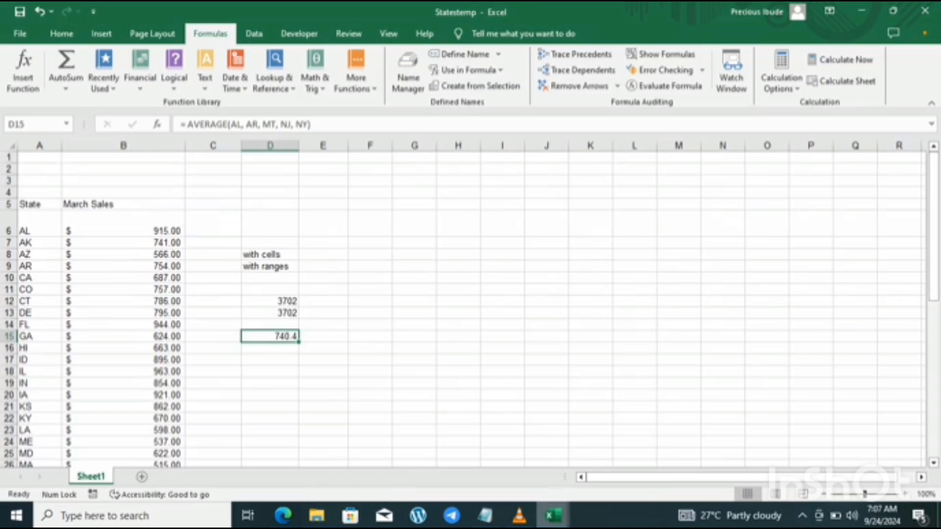
Switch to the historicaltemp workbook and examine its annual returns table: the Year, Stocks, T.Bills and T.Bonds columns down to the last row
mouse_move(552, 515)
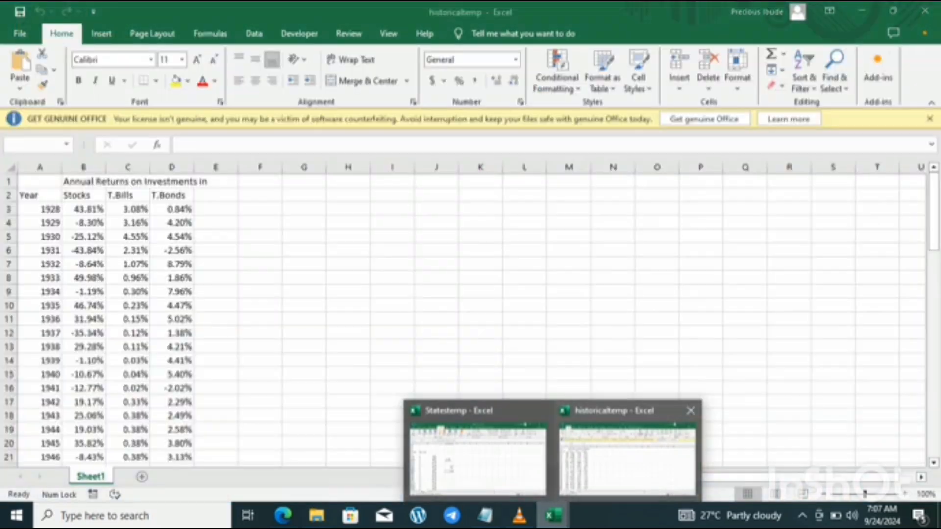
left_click(628, 459)
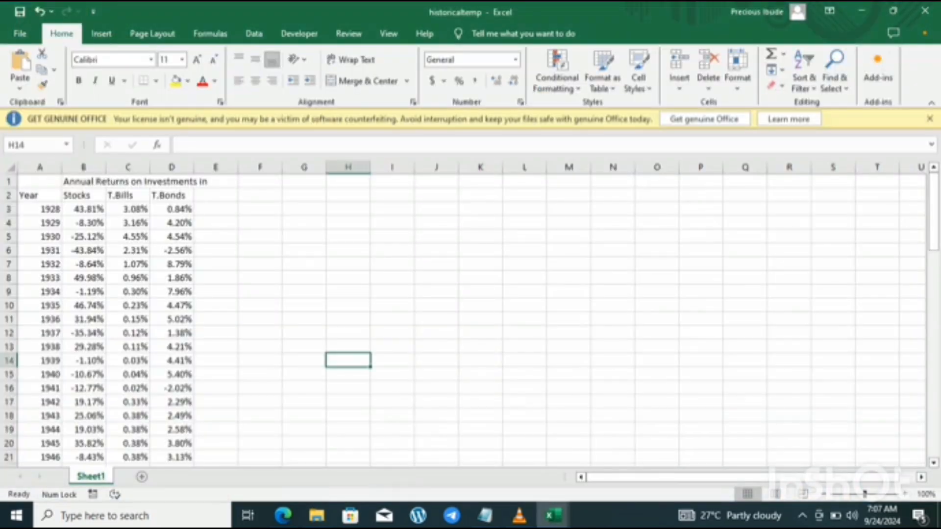
left_click_drag(84, 236, 41, 251)
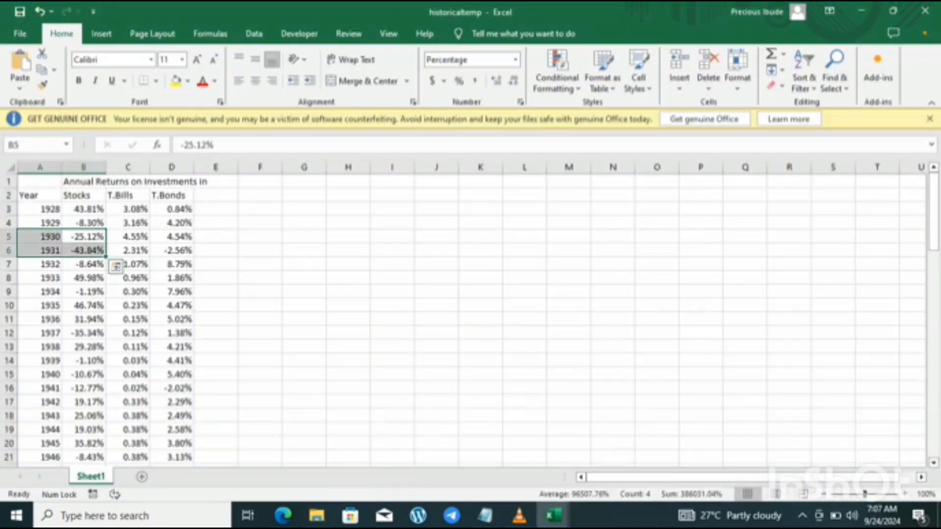
left_click(40, 361)
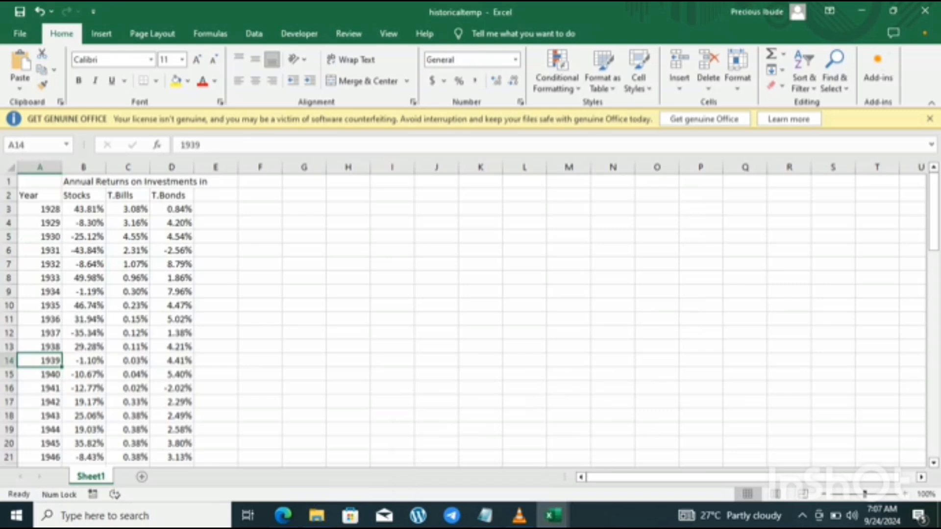
left_click(83, 195)
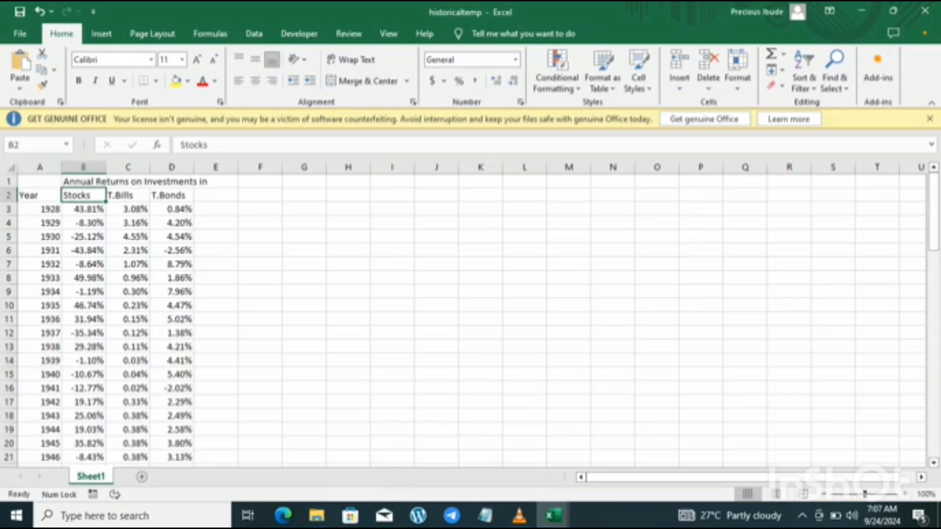
left_click(127, 195)
left_click(172, 195)
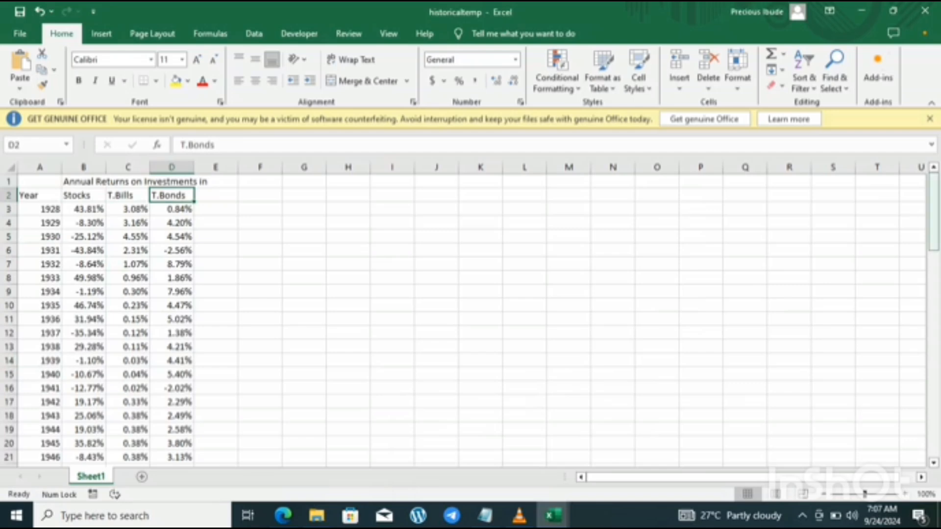
left_click_drag(933, 212, 934, 419)
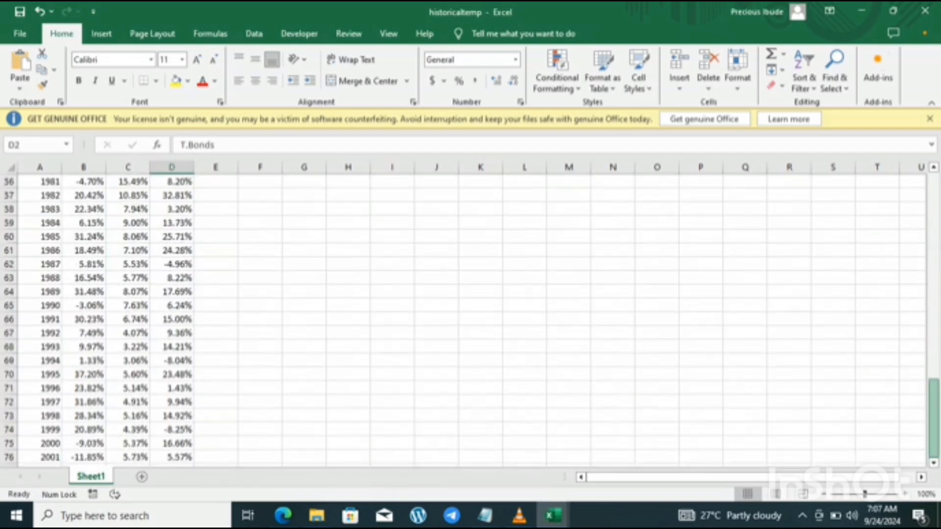
scroll(271, 161, "up", 18)
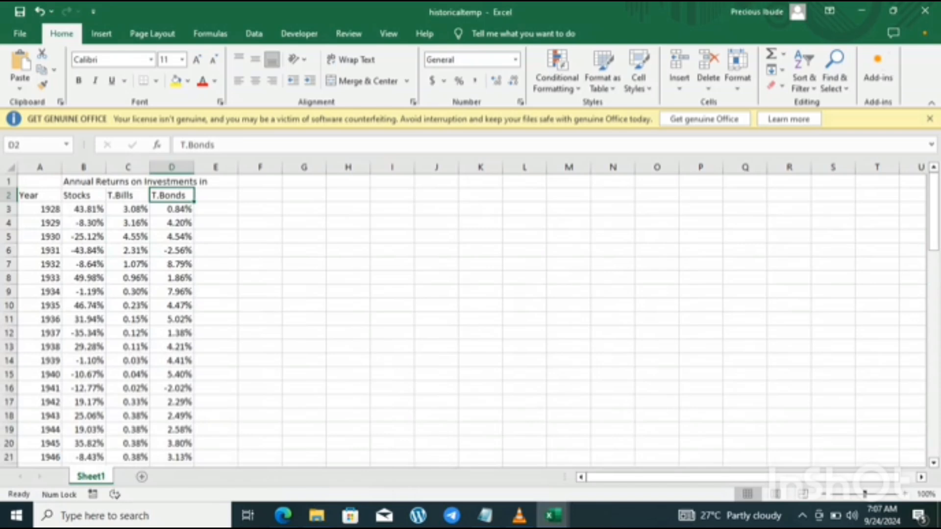
key("Left")
key("Left")
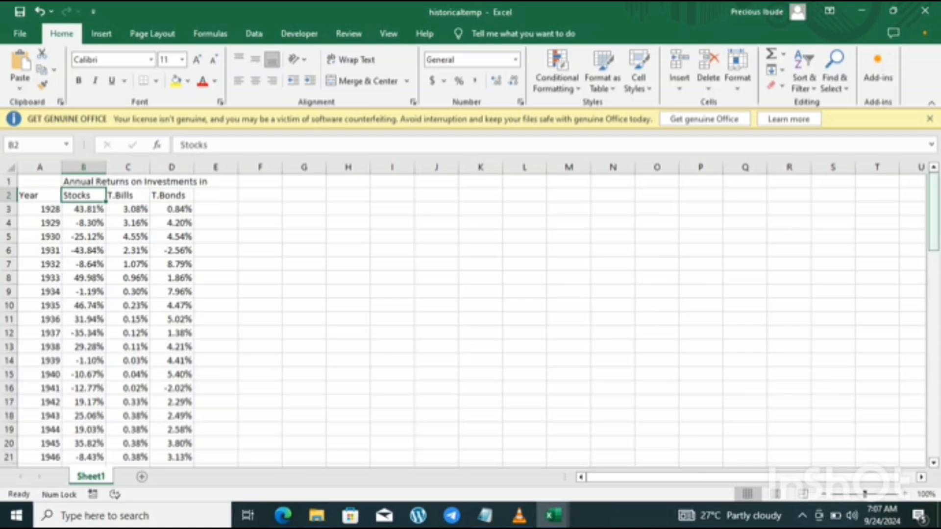
mouse_move(933, 211)
left_mouse_down()
mouse_move(933, 418)
mouse_move(933, 210)
left_mouse_up()
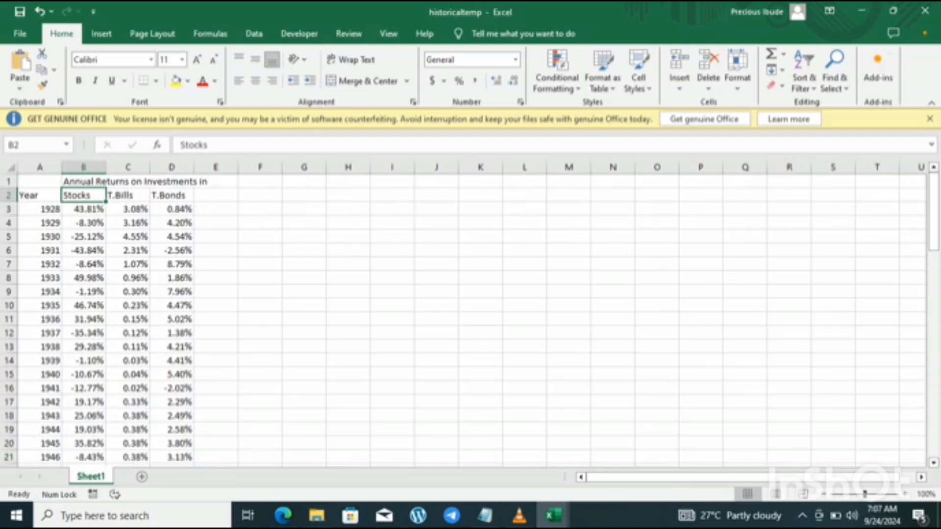
left_click(259, 251)
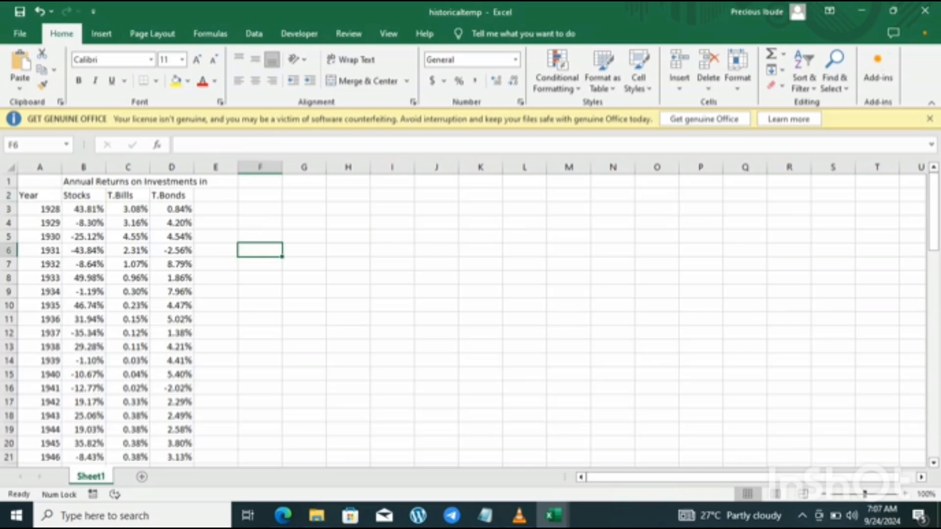
type("=")
key("BackSpace")
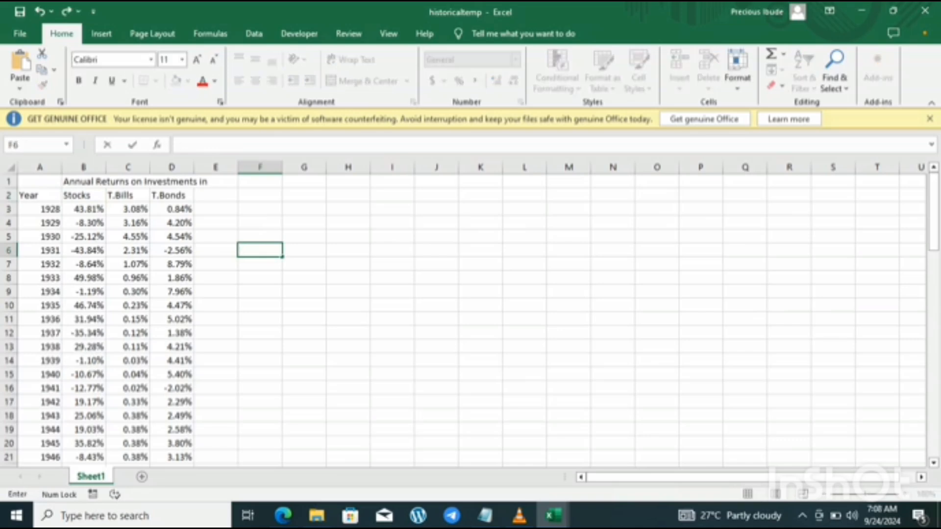
Create range names for the annual returns table A2:D76 from the headings in its top row
left_click(83, 209)
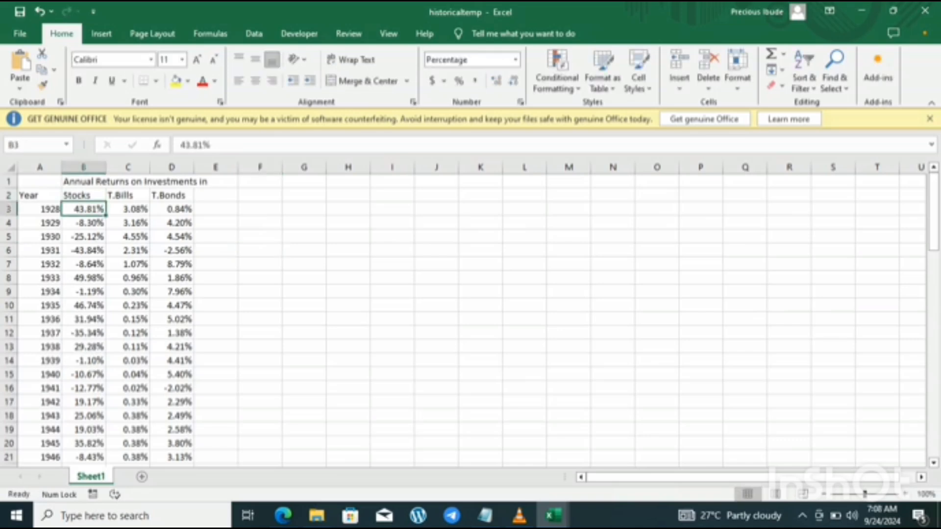
left_click(83, 195)
left_click_drag(30, 196, 193, 457)
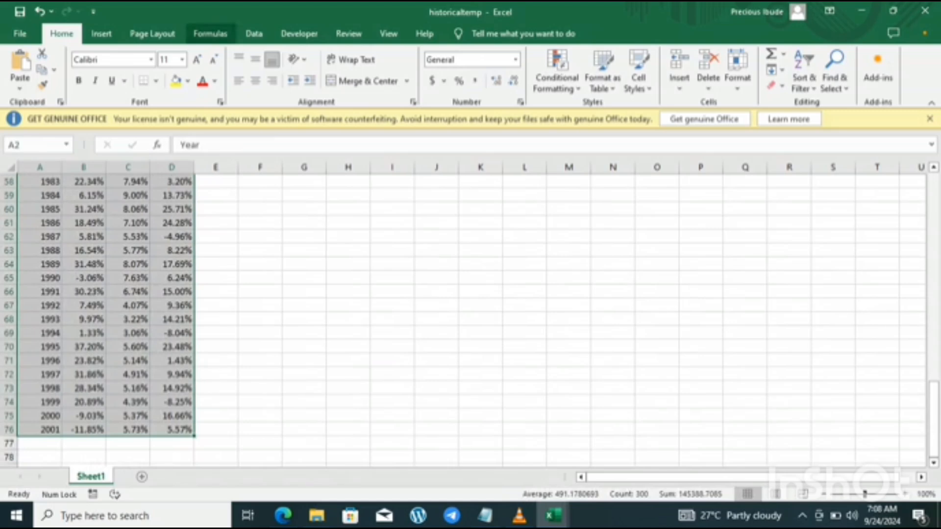
left_click(210, 33)
left_click(476, 86)
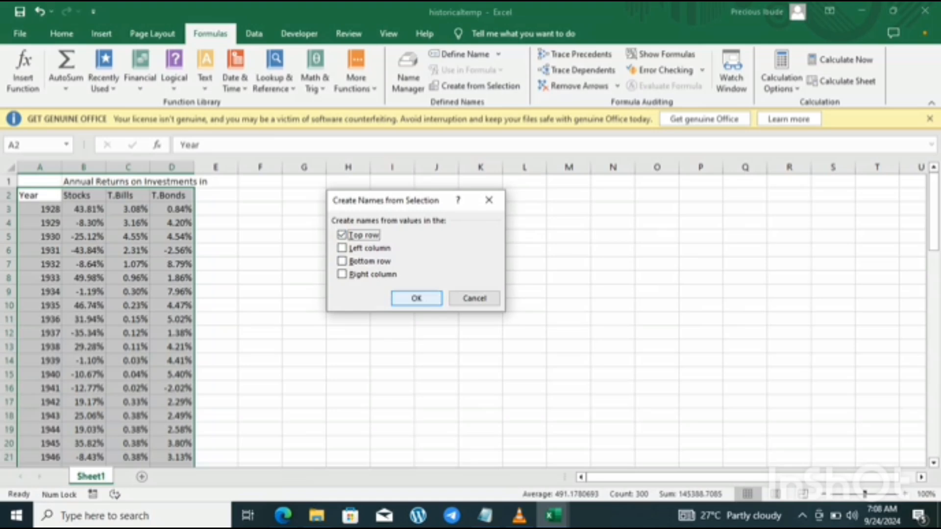
left_click(417, 298)
left_click(392, 292)
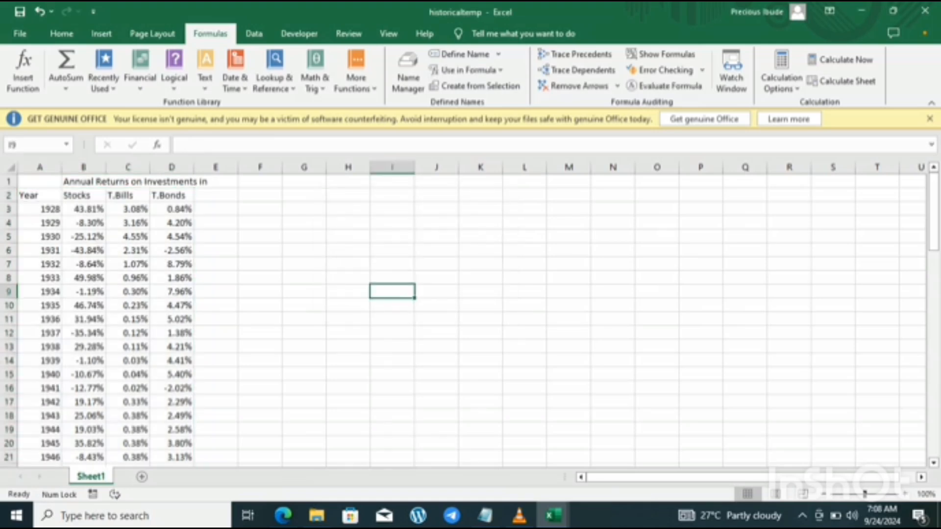
Examine the Stocks values down to the last row and select the whole Stocks column
left_click_drag(83, 209, 83, 374)
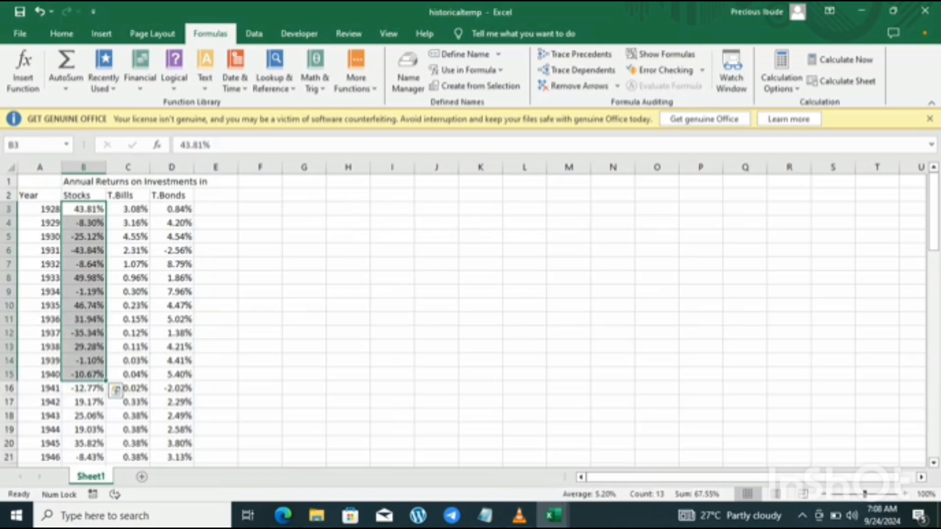
left_click(84, 388)
left_click(83, 237)
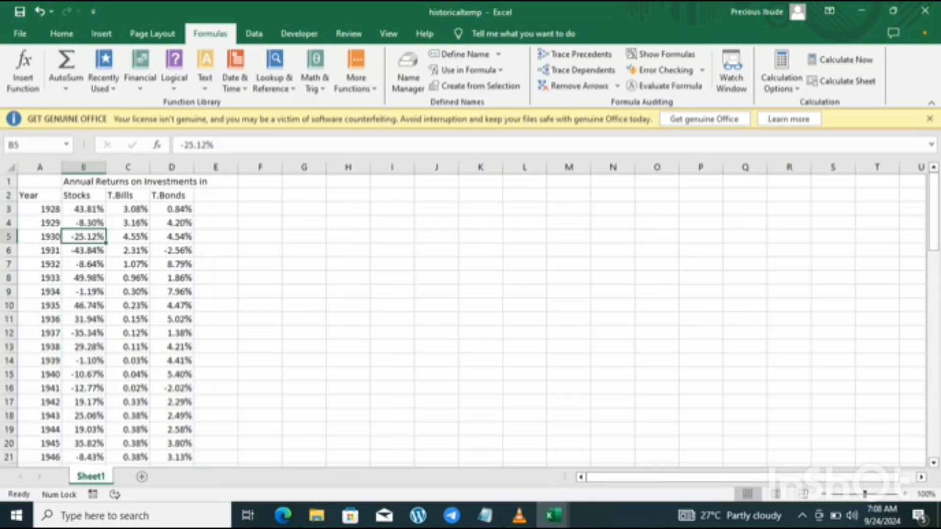
left_click(84, 196)
key("ctrl+Down")
left_click(84, 167)
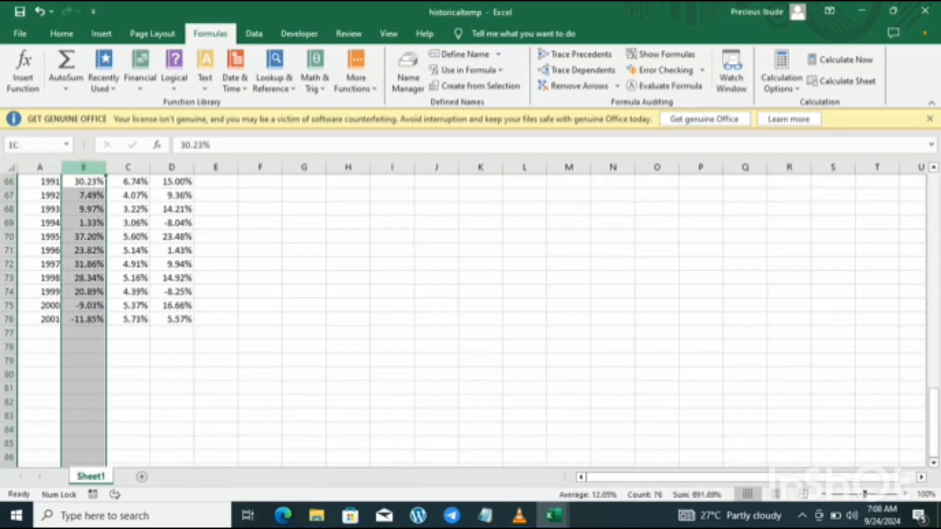
Examine the Stocks column from its last value in B76 back to its first values in B3 and B4
key("ctrl+Down")
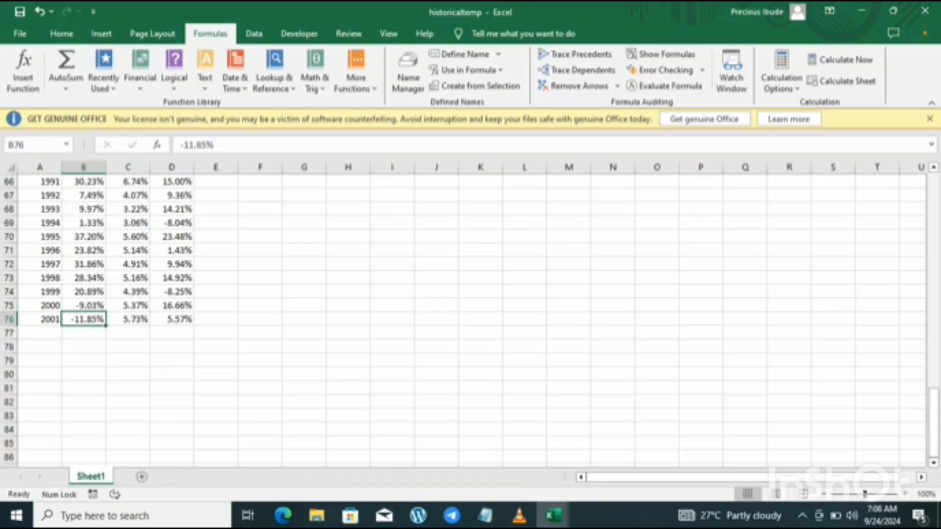
scroll(466, 318, "up", 20)
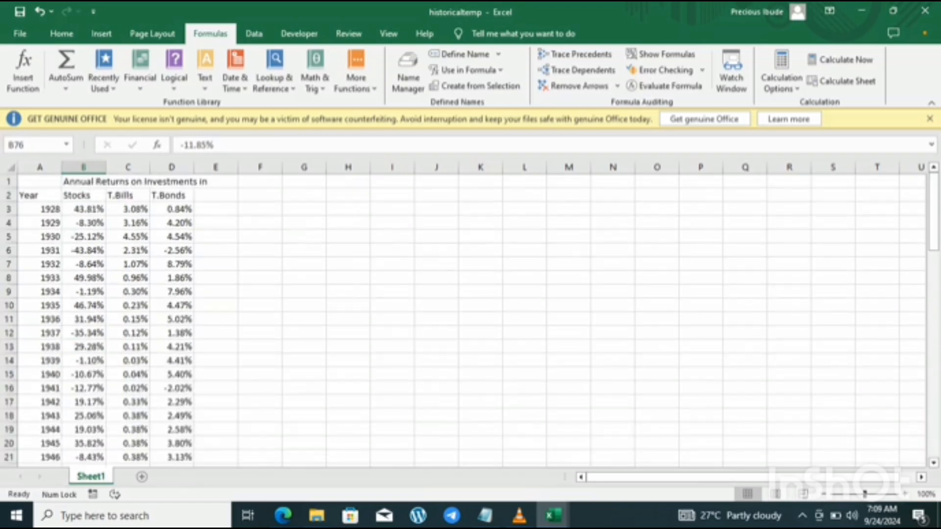
left_click(259, 237)
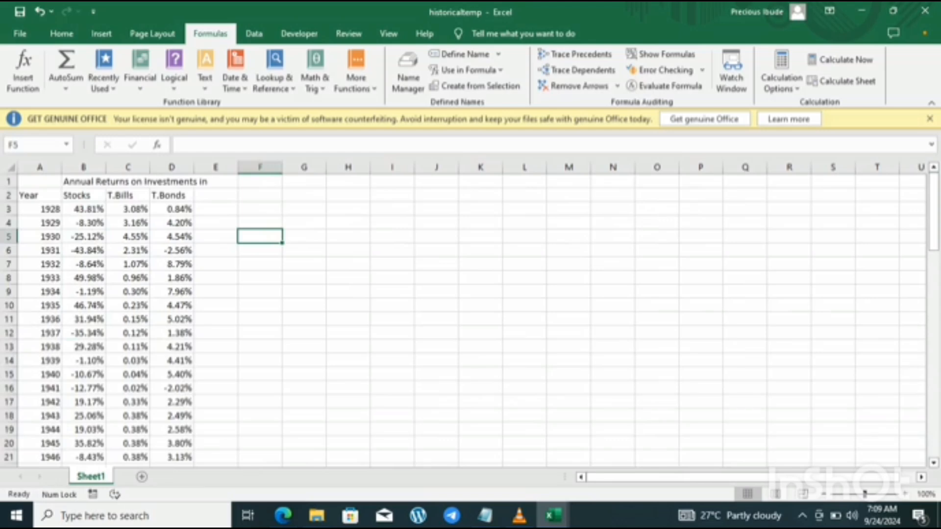
left_click(84, 209)
left_click(83, 223)
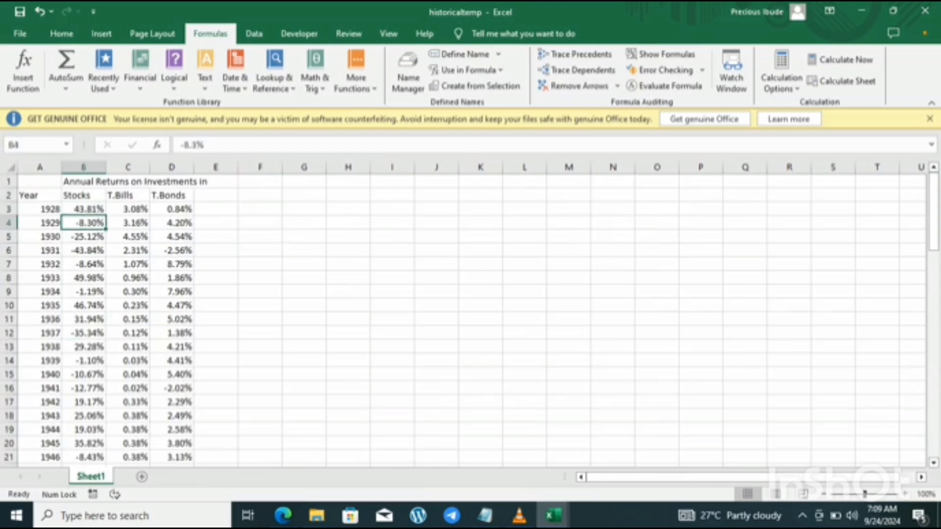
left_click(83, 209)
left_click(83, 223)
left_click(83, 210)
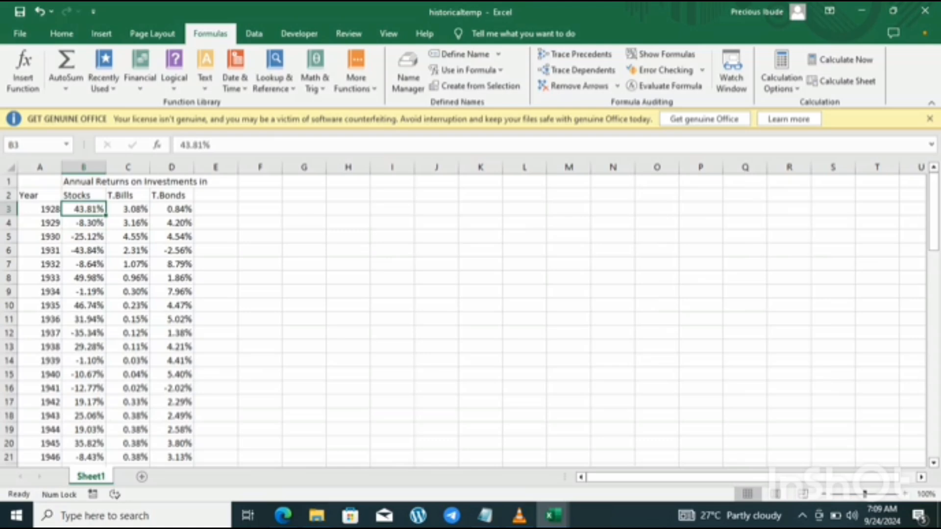
Enter the formula =SUM(Stocks) in cell F5 using the range name, and review it
left_click(259, 237)
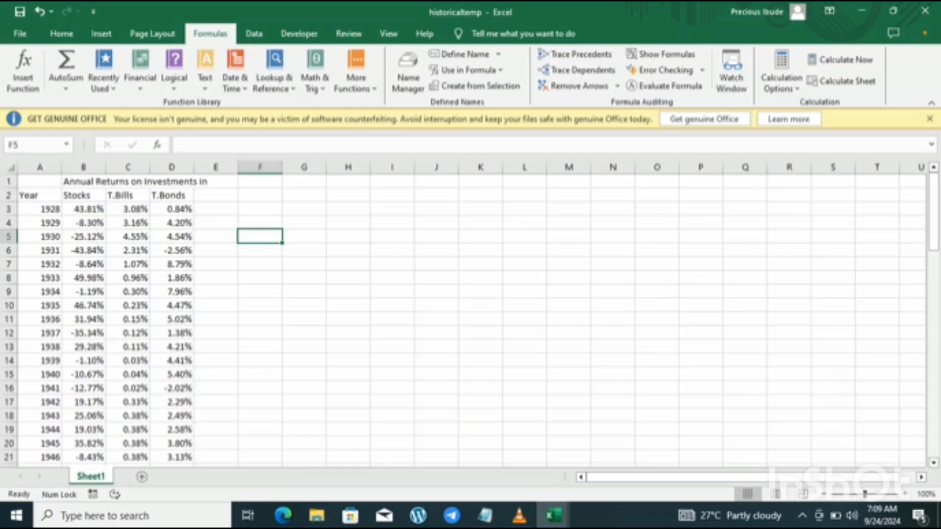
type("=")
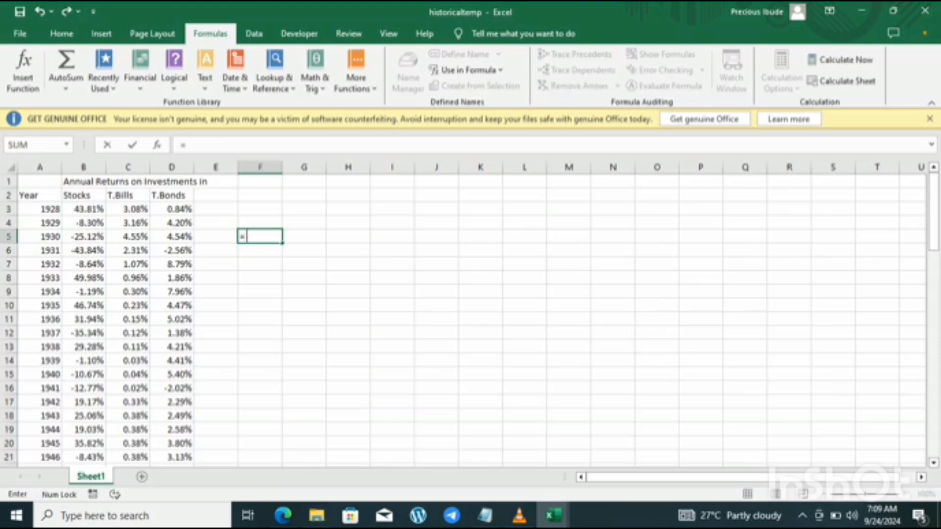
type("SUM")
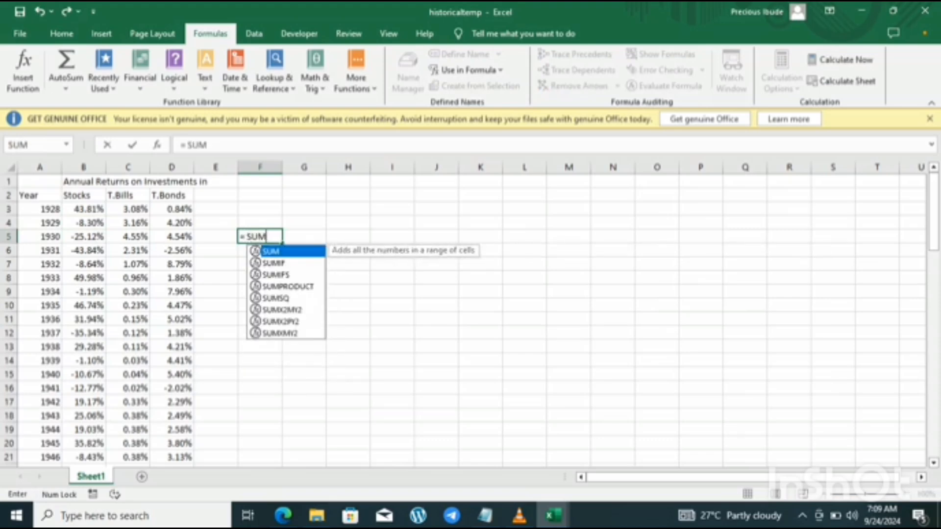
type("9B3")
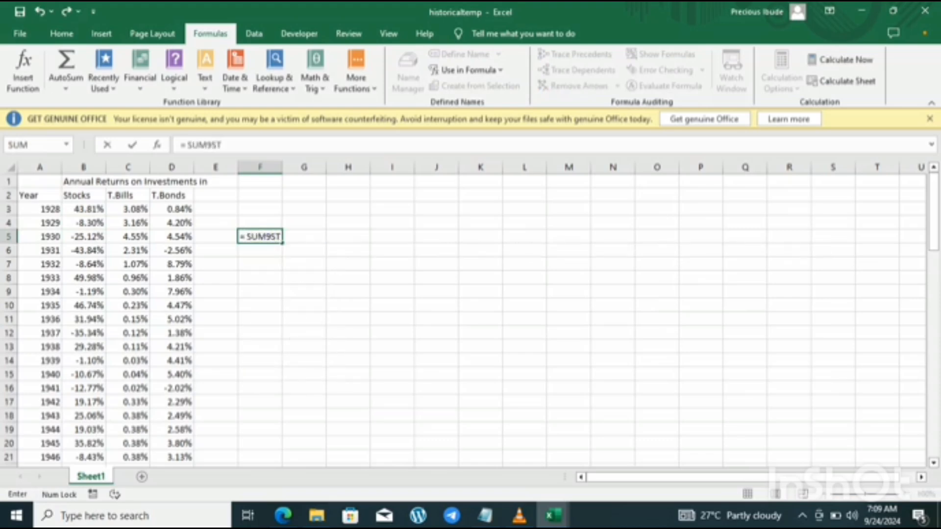
key("BackSpace")
key("BackSpace")
key("BackSpace")
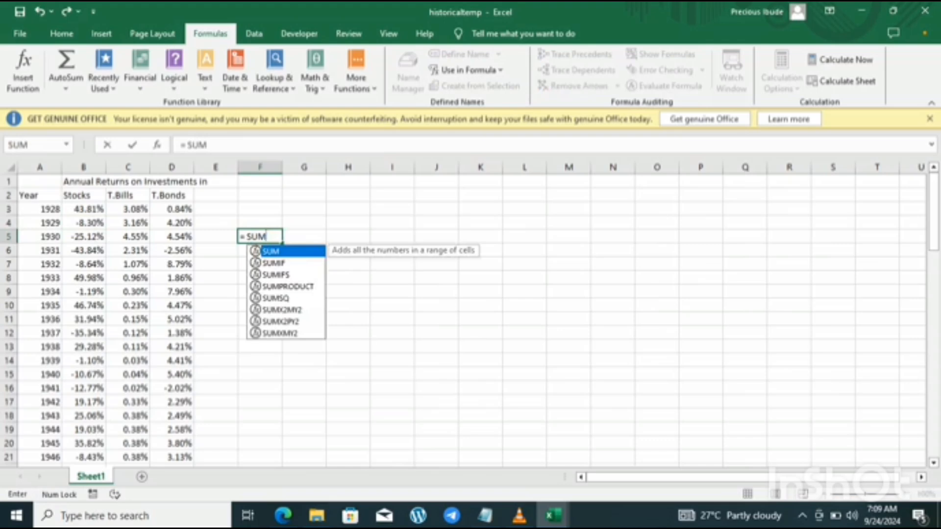
type("(SR")
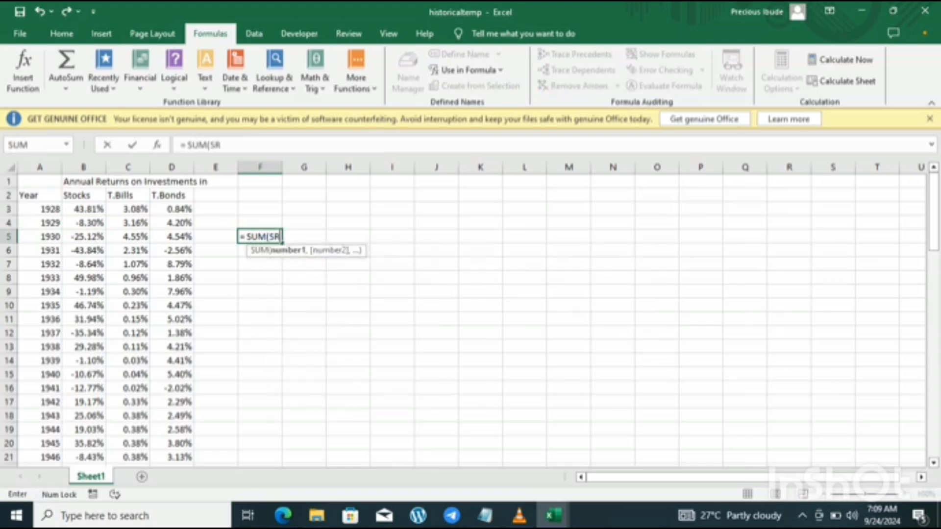
key("BackSpace")
type("TO")
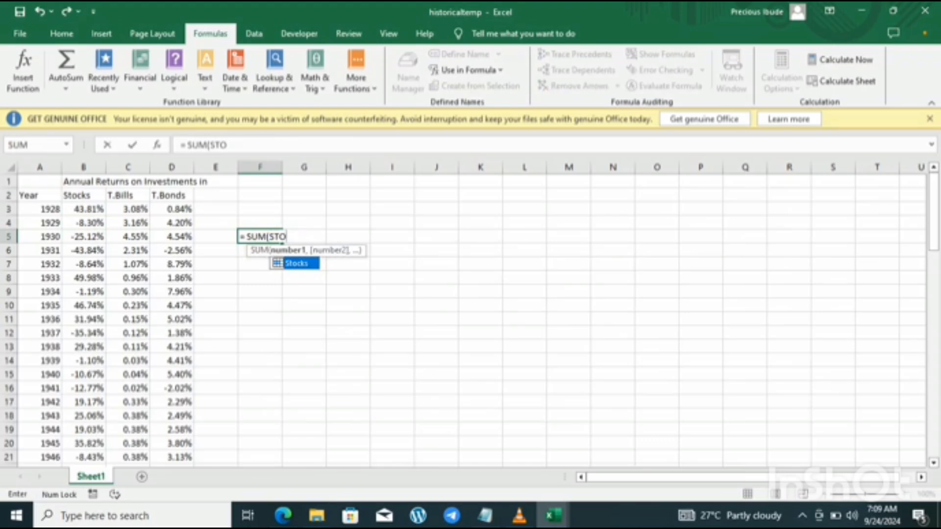
type("CKS")
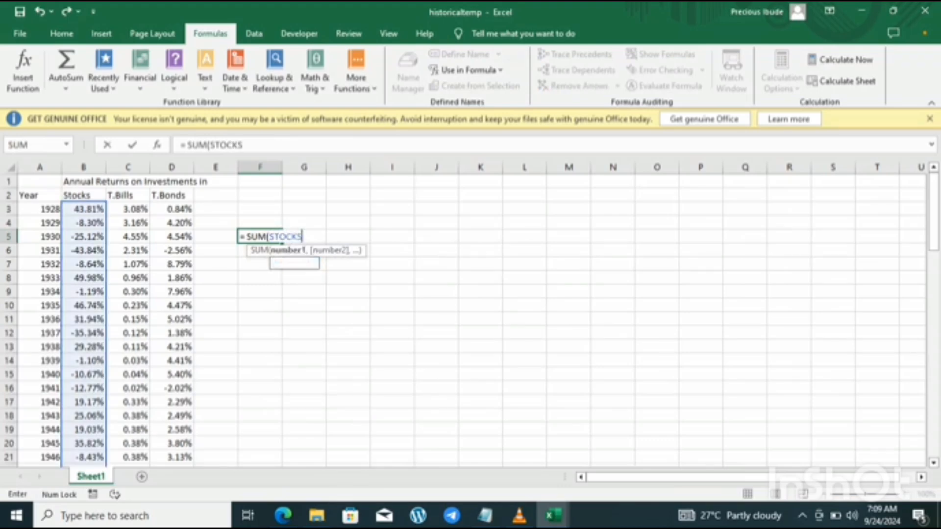
type(")")
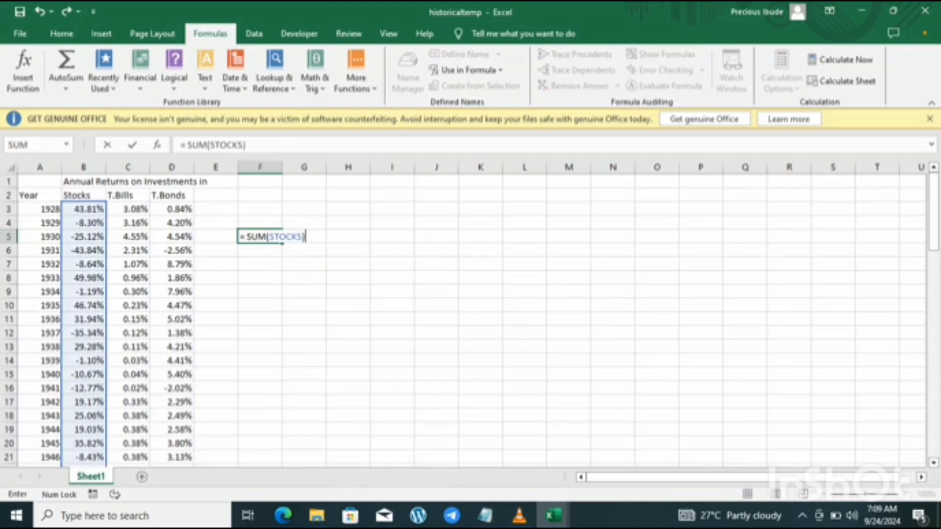
key("Return")
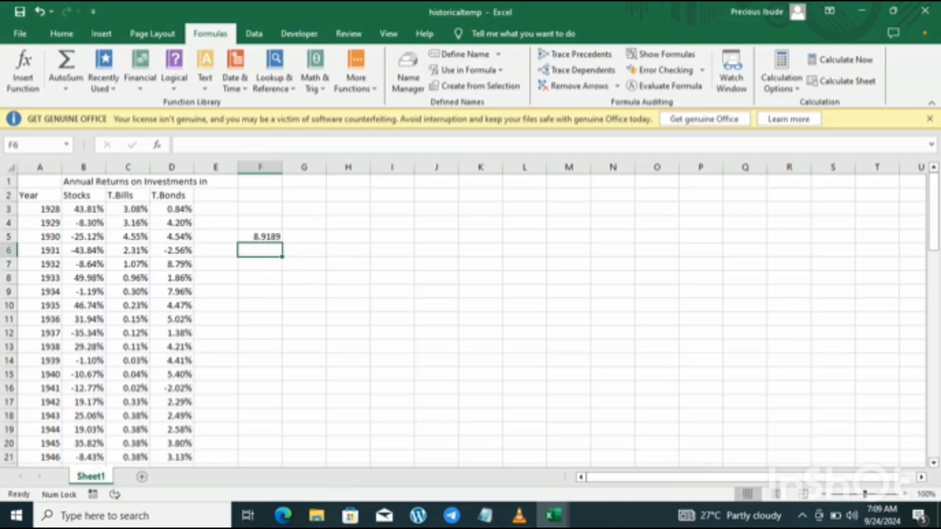
left_click(259, 237)
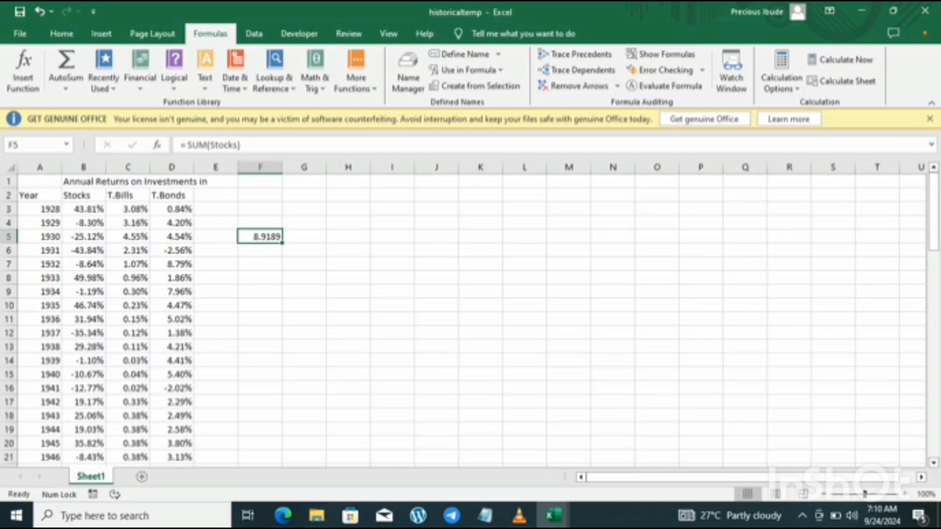
Enter the formula =SUM(T.Bills) in cell F6 to total the T.Bills returns by range name
left_click(260, 250)
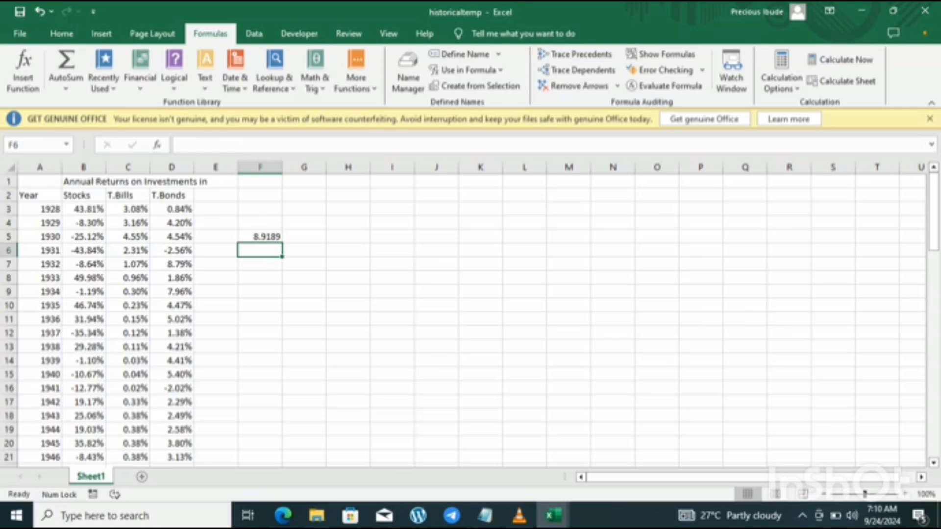
type("=SU")
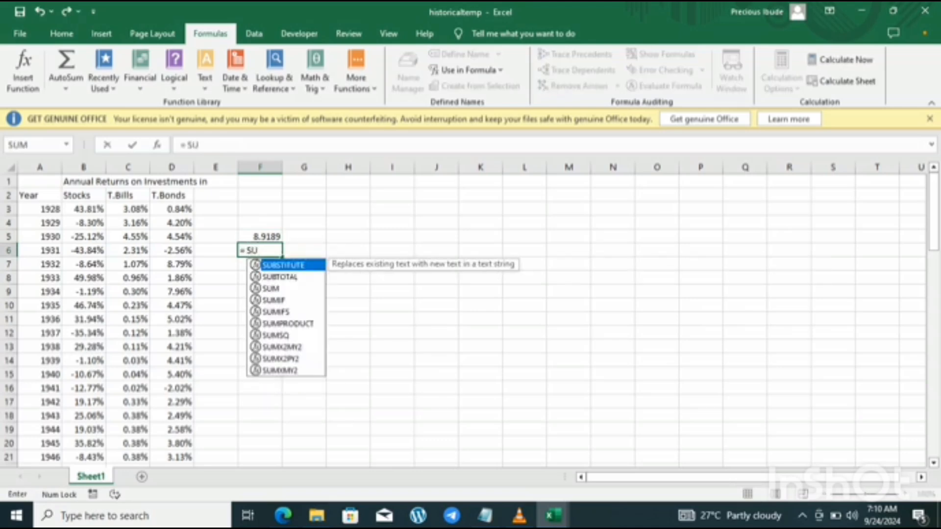
key("BackSpace")
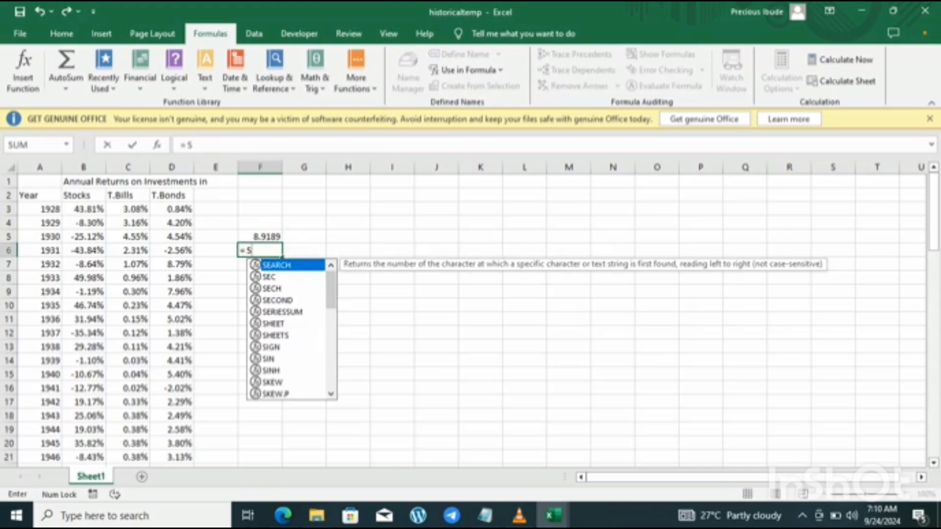
type("M")
key("BackSpace")
type("UM(")
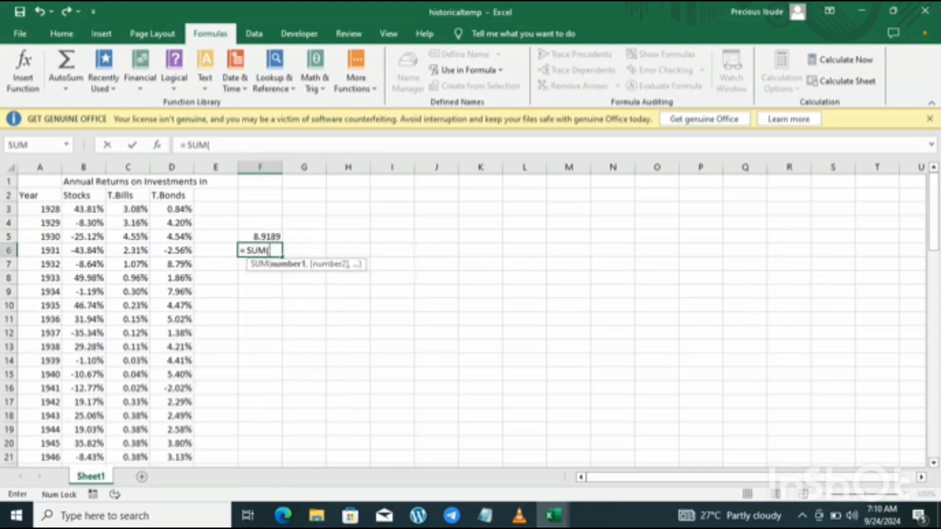
type("T")
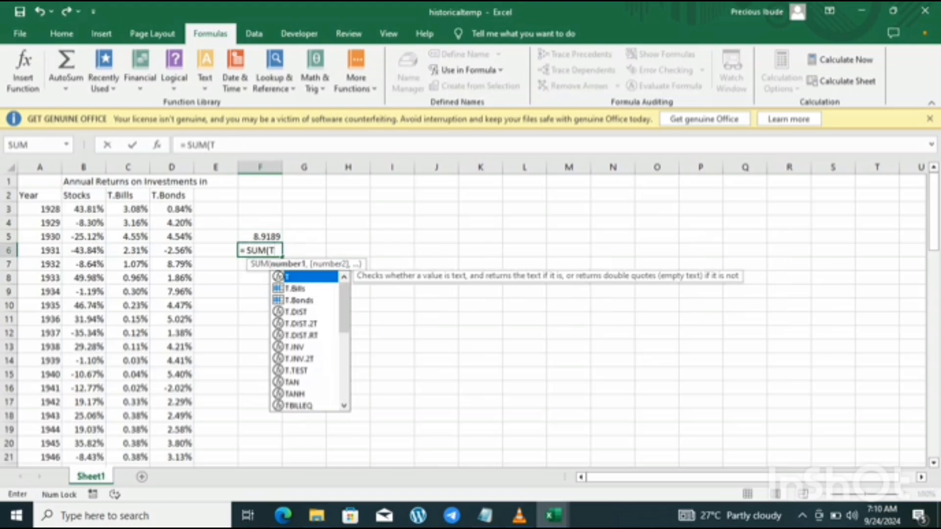
type(".BILLS")
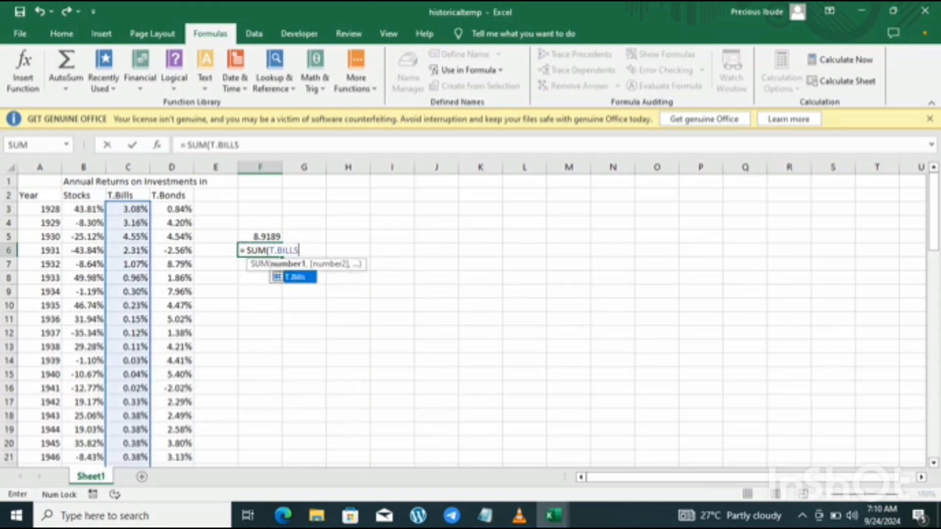
type(")")
key("Return")
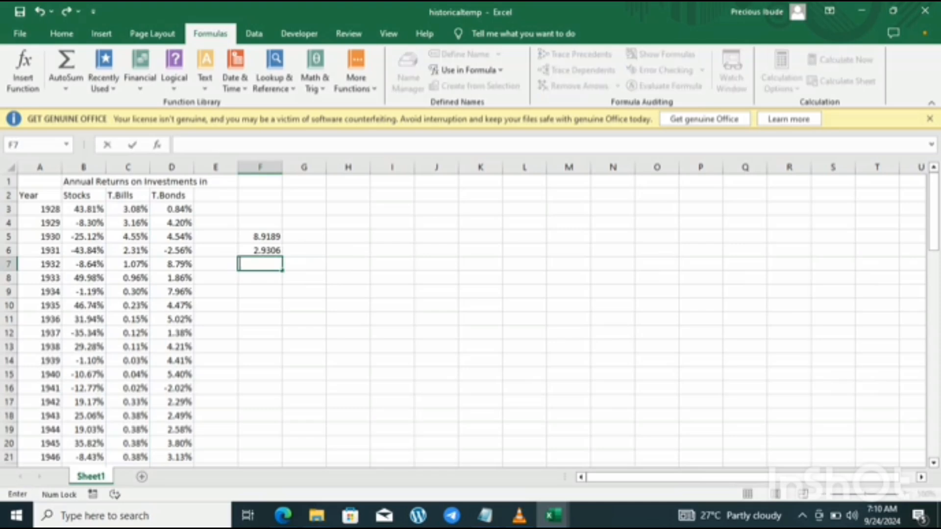
Enter the formula =SUM(T.Bonds) in cell F7 to total the T.Bonds returns by range name
type("=SUM")
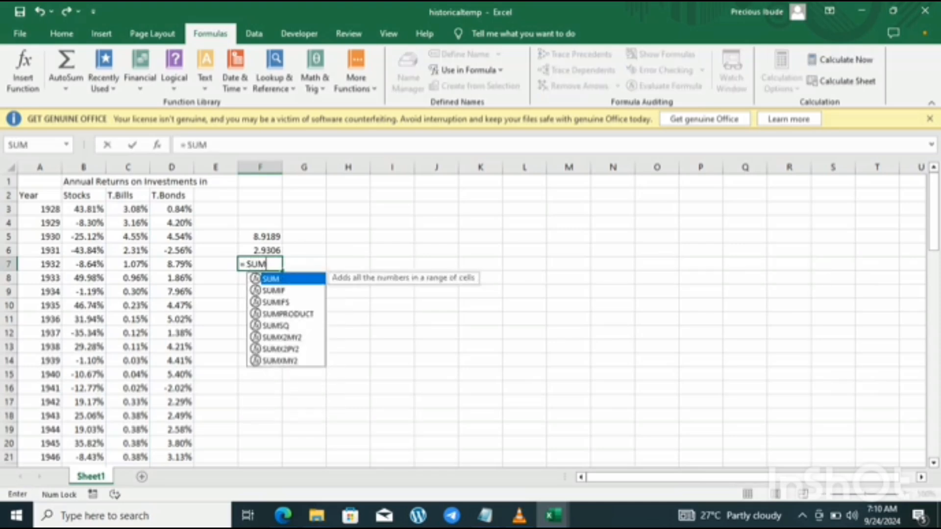
type("(T")
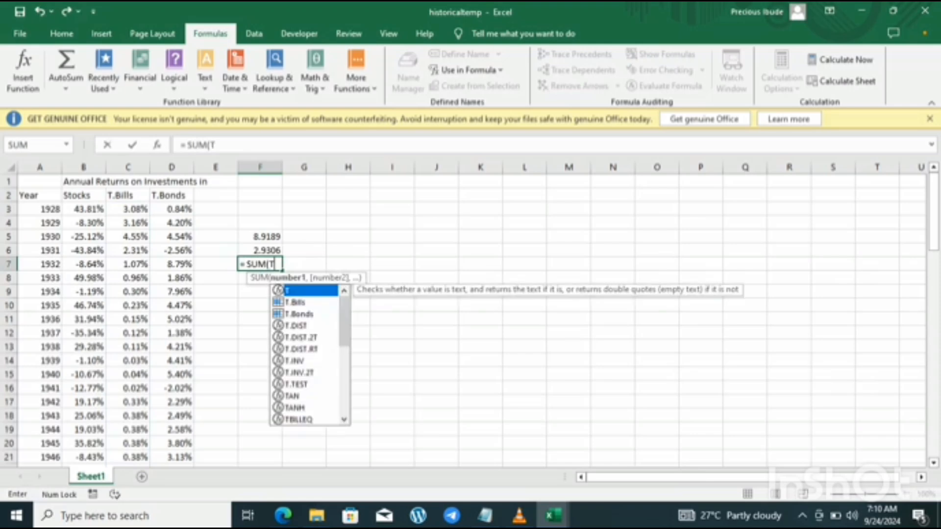
type(".BONDS")
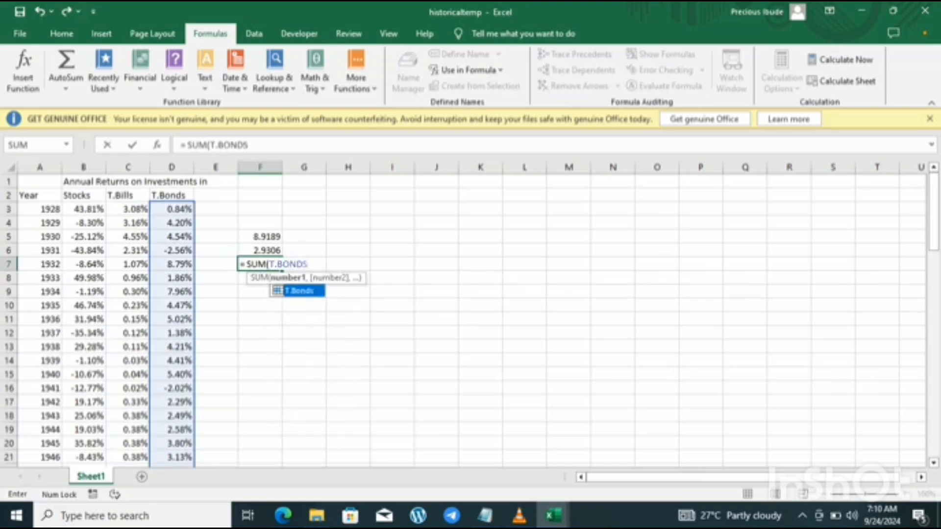
type(")")
key("Return")
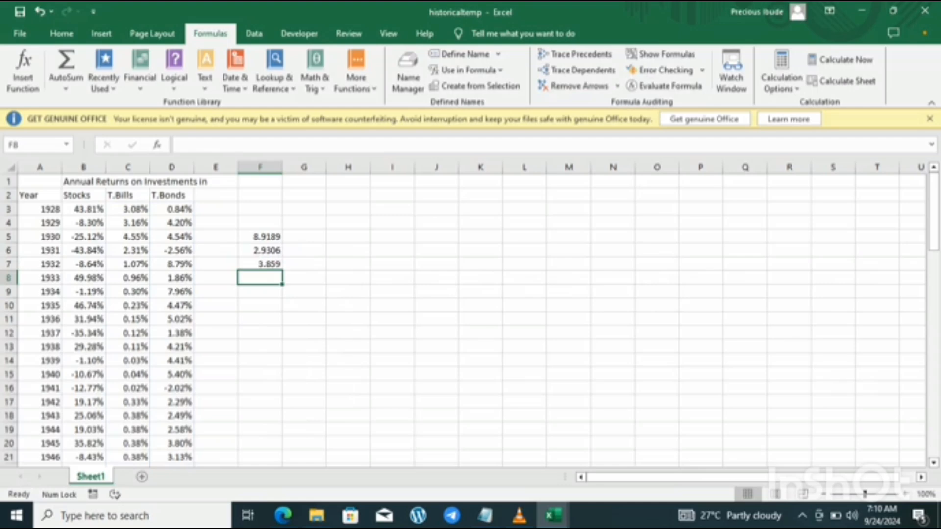
Switch to the VIDEO 22 notes in Notepad, read the list of range-name questions, and return to the historicaltemp workbook
left_click(304, 236)
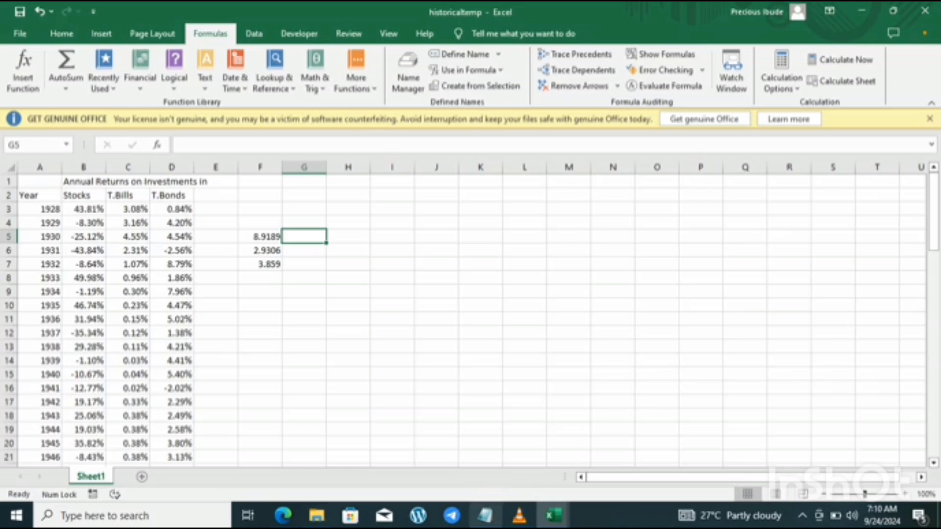
left_click(485, 516)
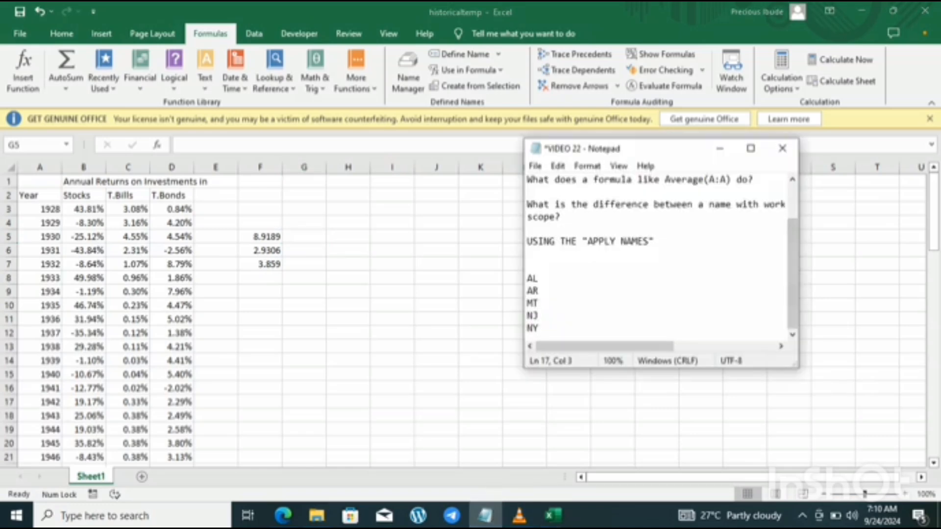
scroll(657, 255, "up", 2)
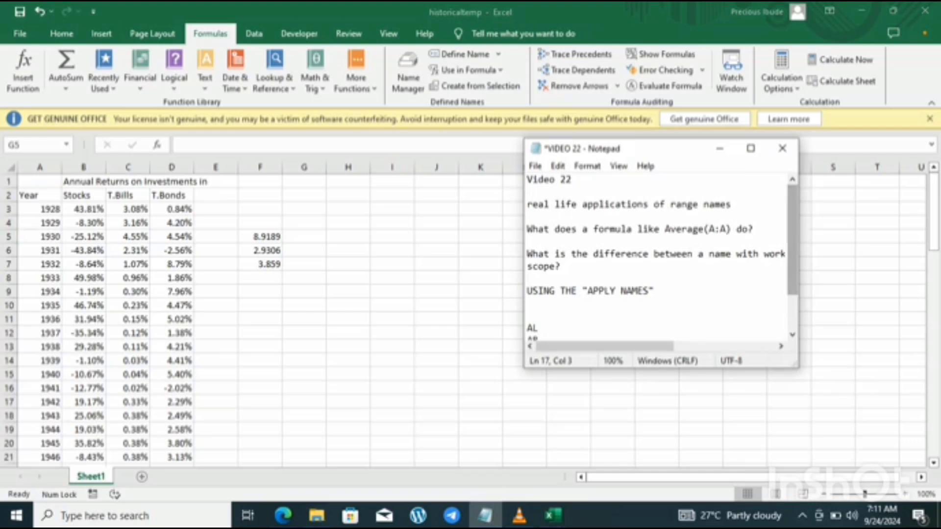
key("alt+Tab")
Enter the formula =AVERAGE(B:B) in cell H7 to average the whole Stocks column, and review it against the column's data
left_click(348, 265)
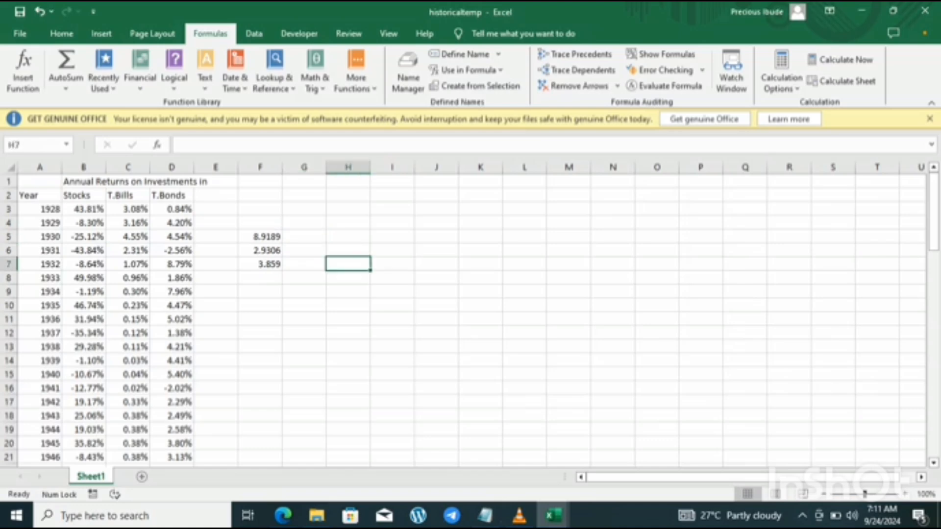
type("=")
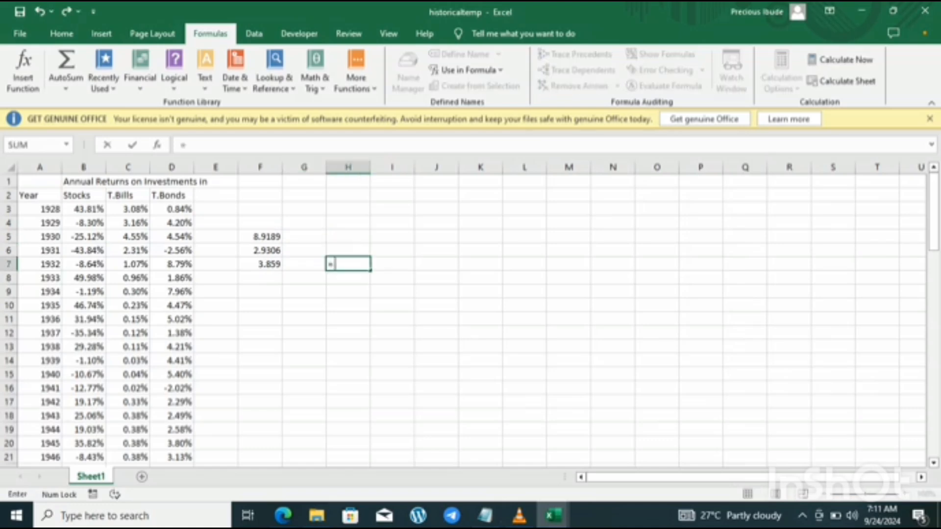
type("AVERA")
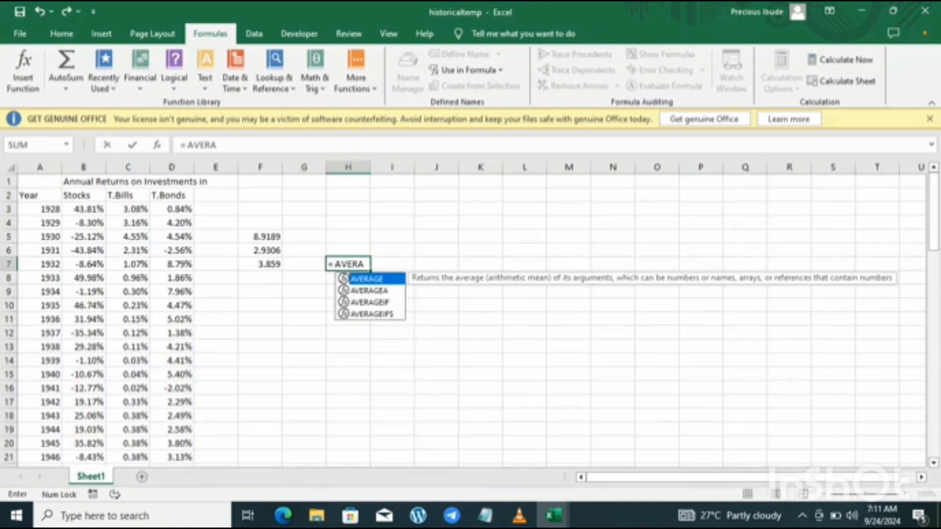
type("GE(")
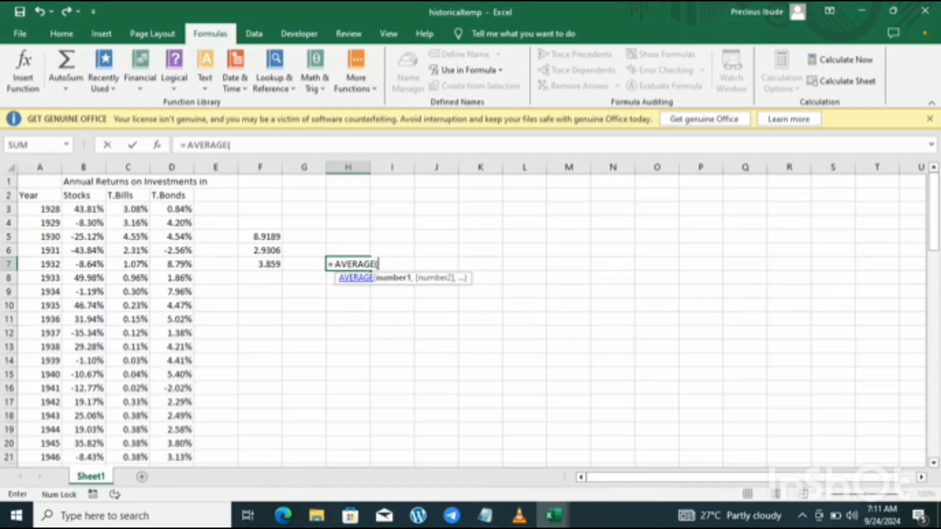
type("B:B")
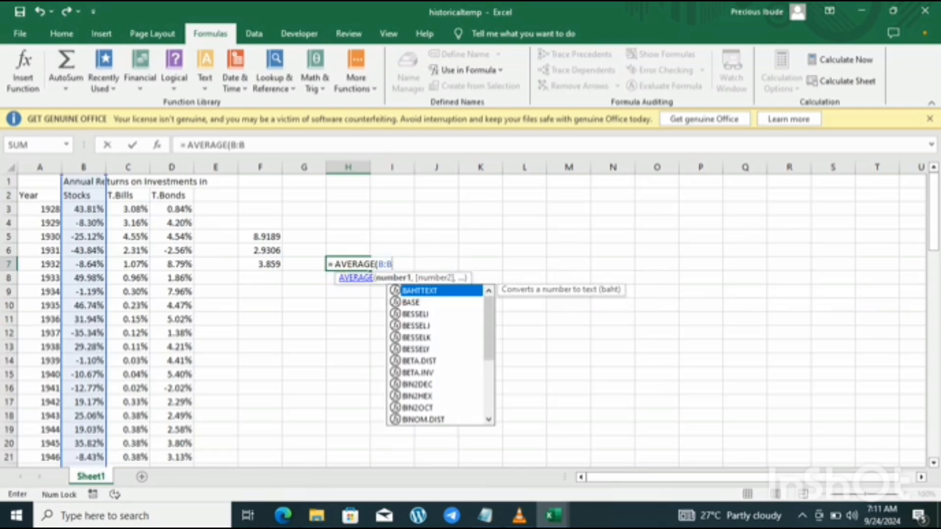
type(")")
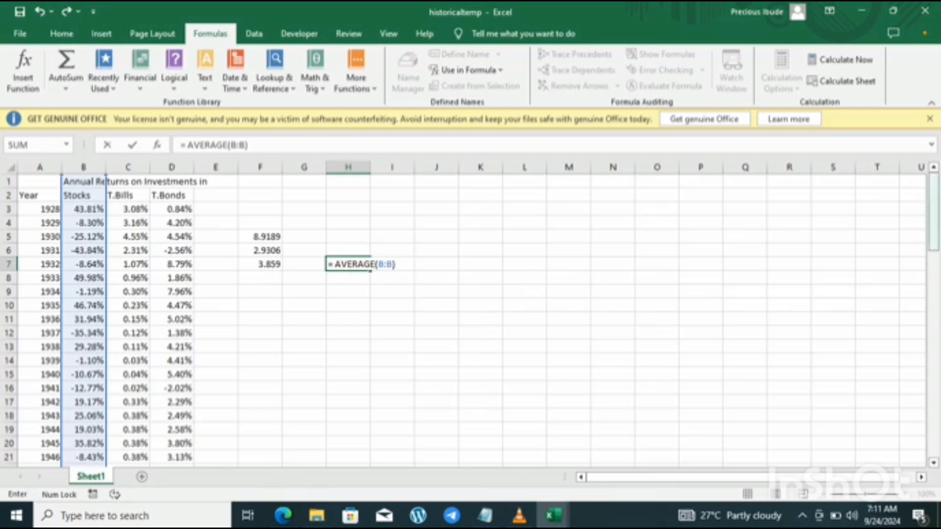
mouse_move(933, 211)
left_mouse_down()
mouse_move(934, 416)
mouse_move(934, 212)
left_mouse_up()
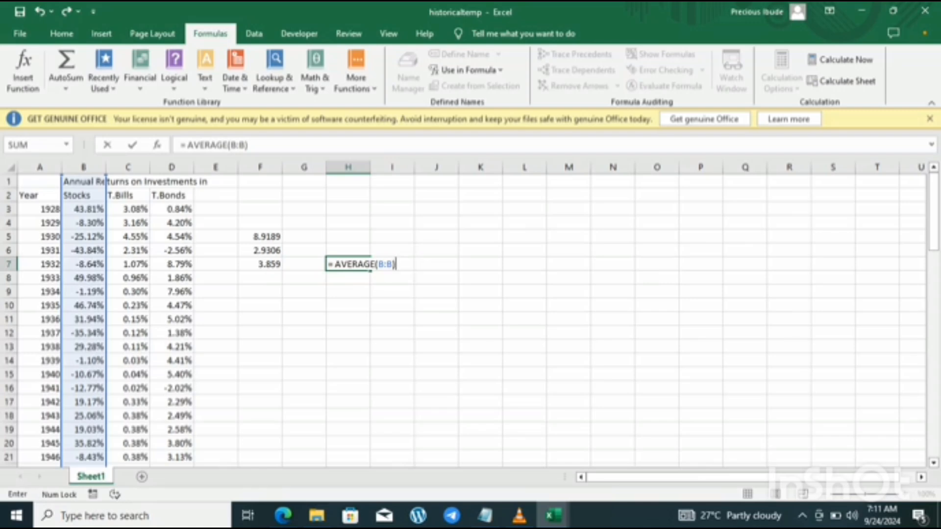
key("Return")
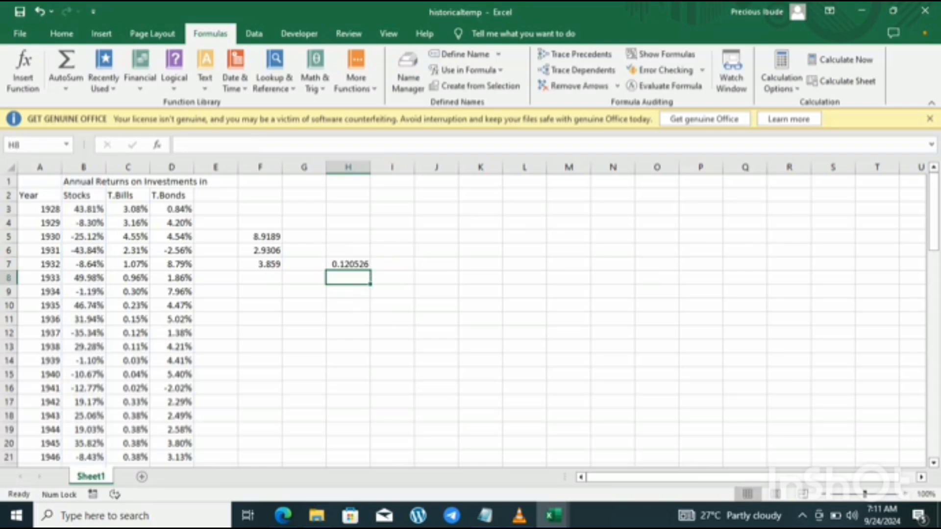
left_click(348, 264)
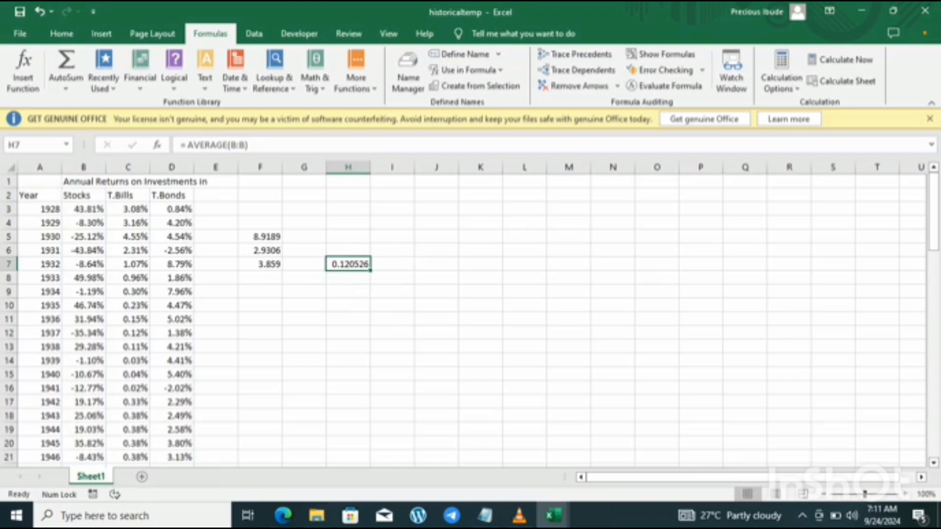
left_click(83, 196)
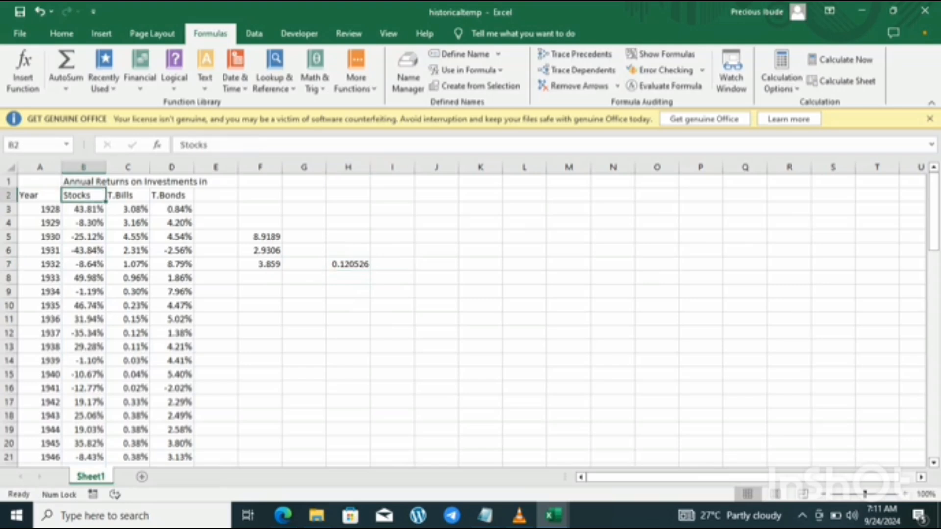
key("Down")
double_click(84, 210)
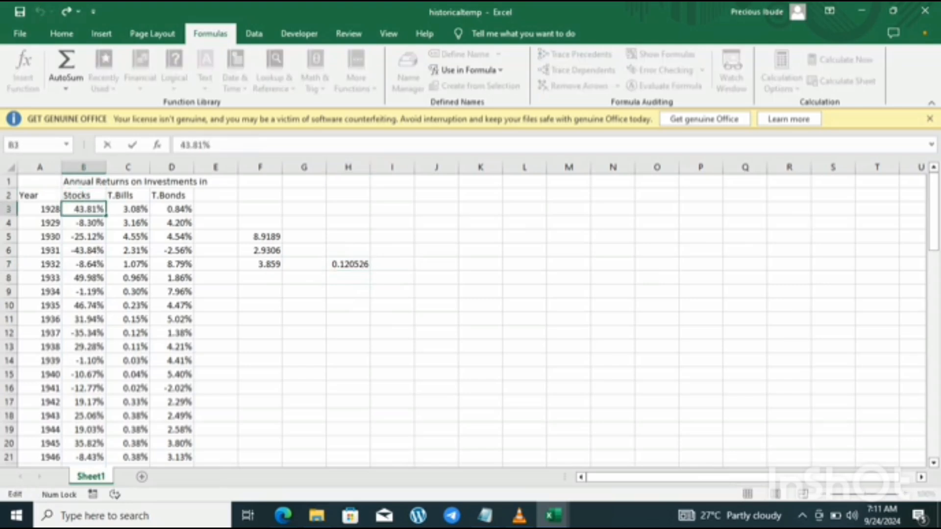
Enter the formula =AVERAGE(Stocks) in cell H9 using the range name, and compare it with the whole-column formula in H7
left_click(348, 291)
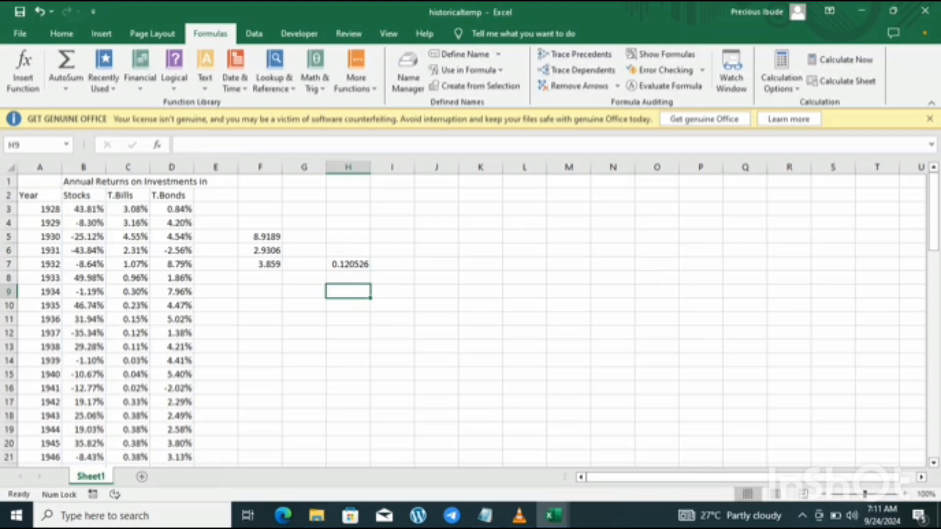
type("=AVE")
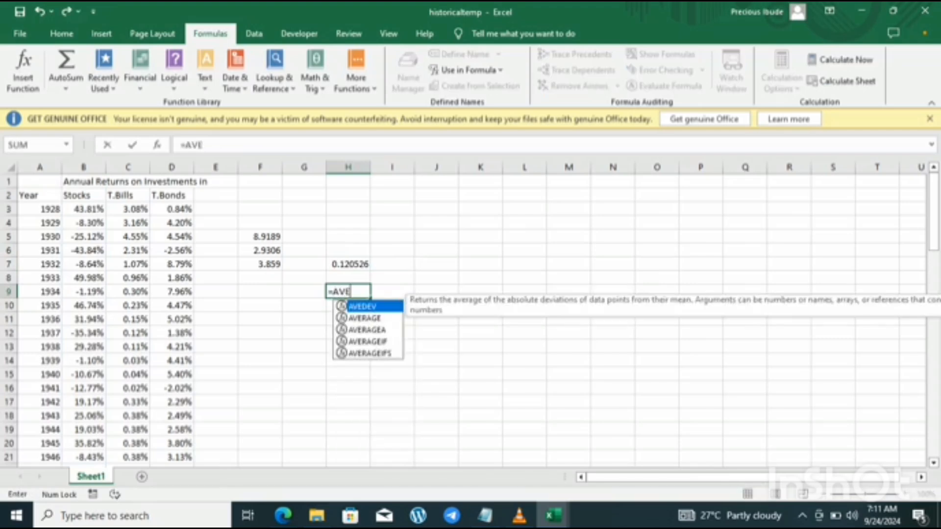
type("RAGE")
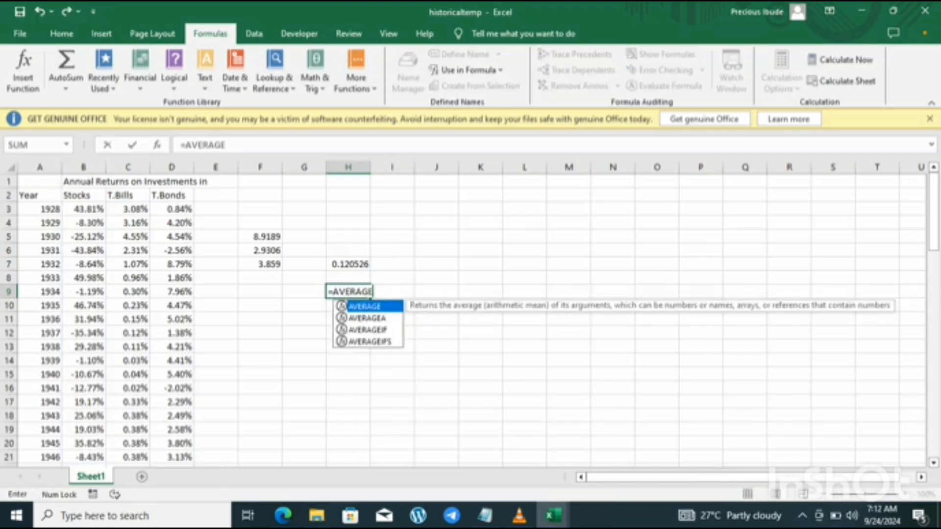
type("(S")
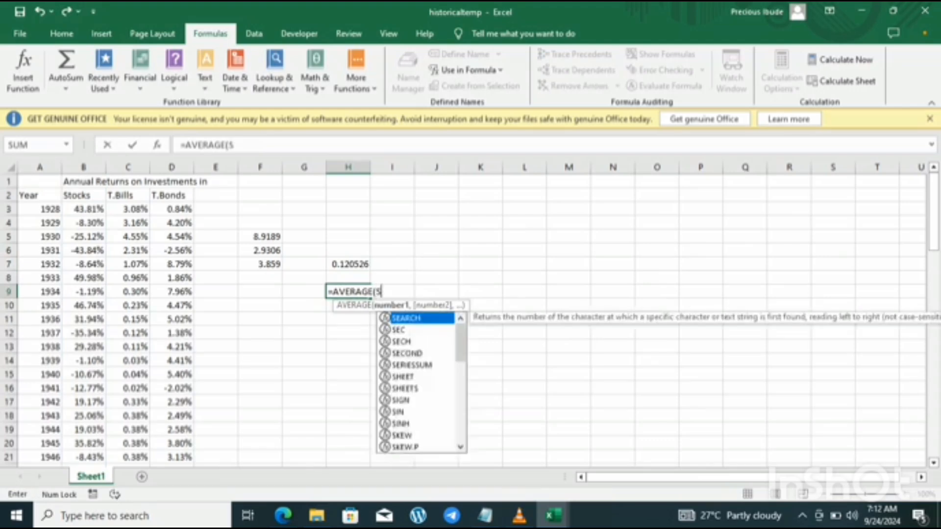
type("TOCK")
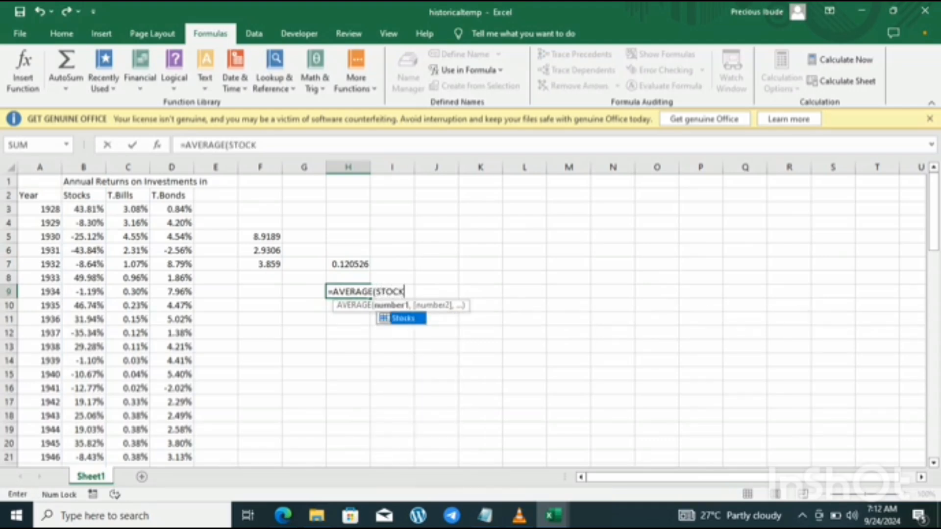
type("S)")
key("Return")
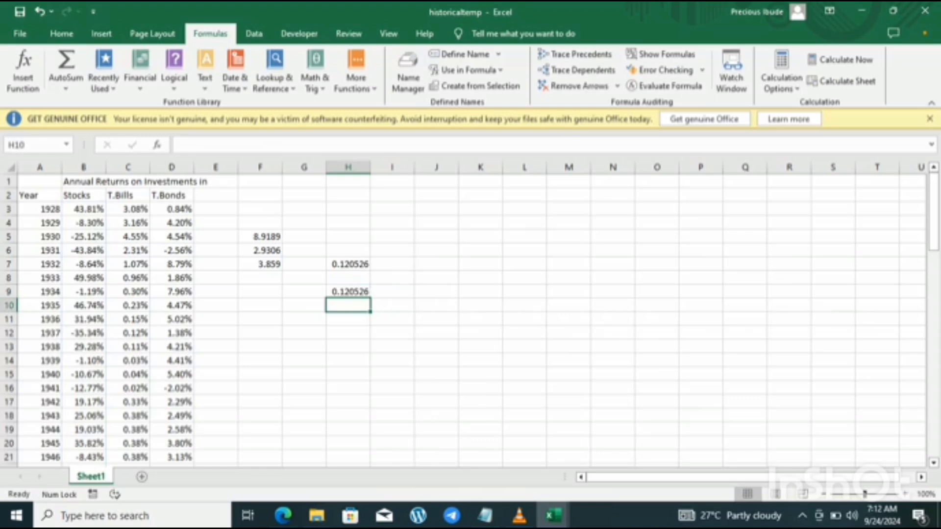
left_click(348, 265)
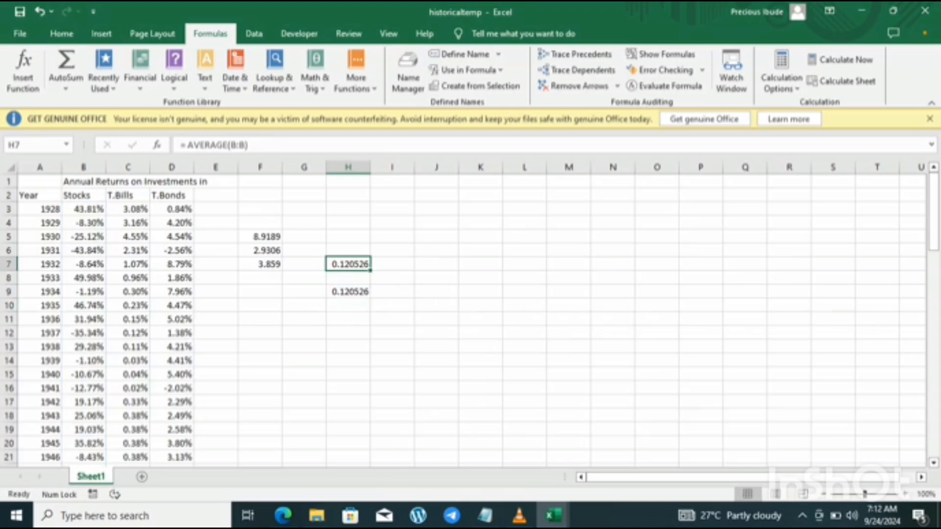
left_click(348, 332)
left_click(348, 305)
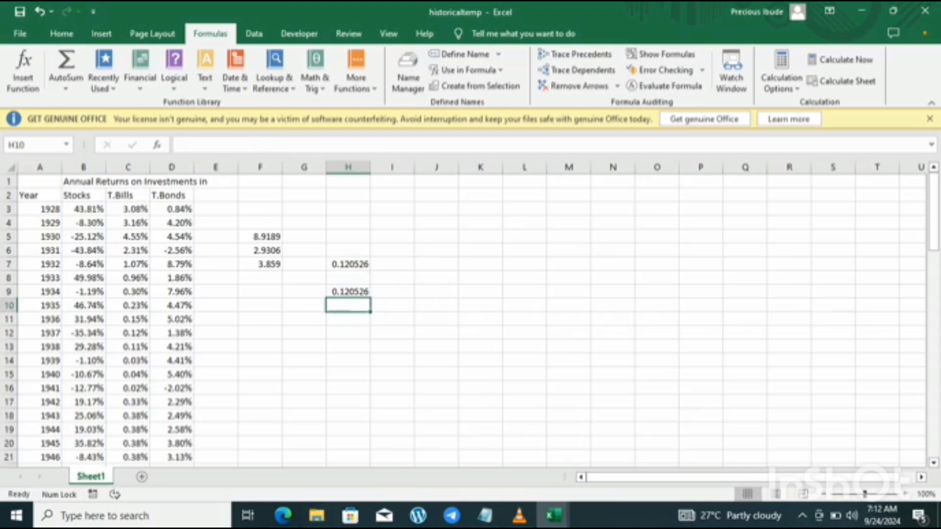
type("AV")
key("BackSpace")
key("BackSpace")
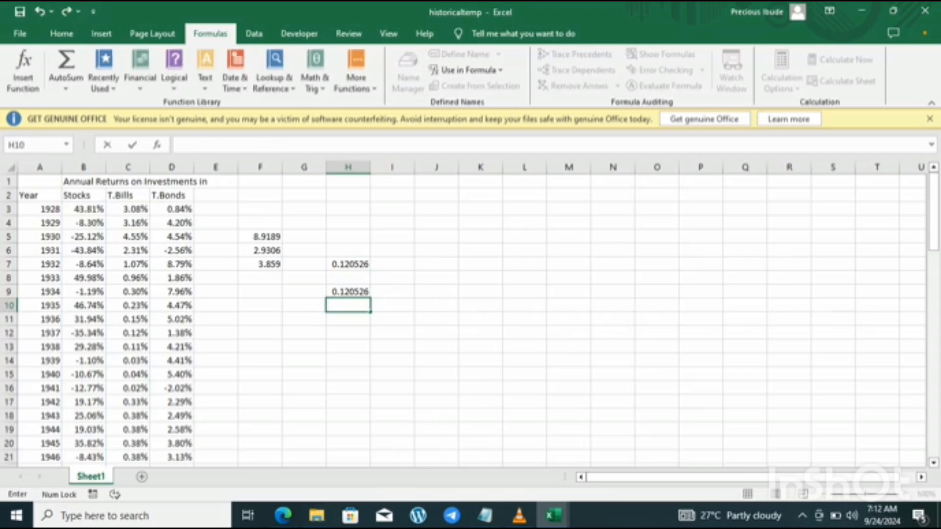
Enter the formula =AVERAGE(C:C) in cell H11 to average the whole T.Bills column
key("Return")
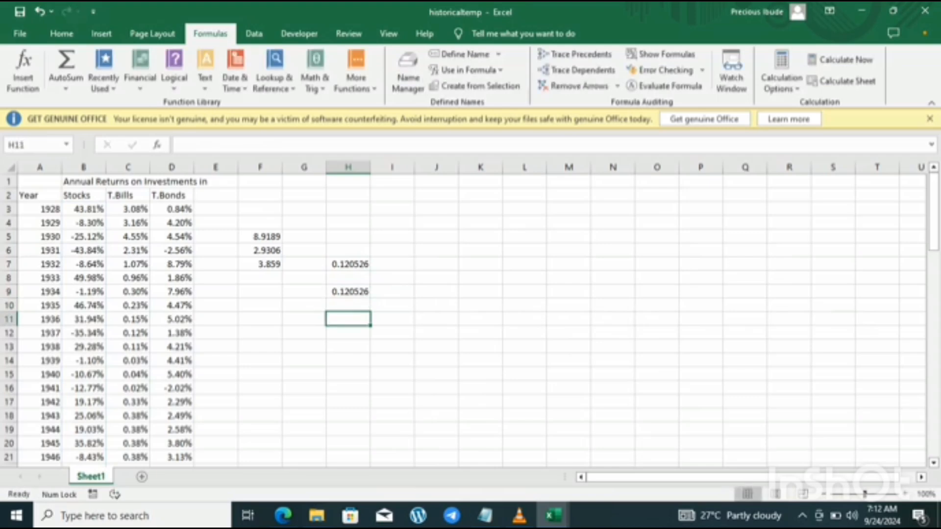
type("=A")
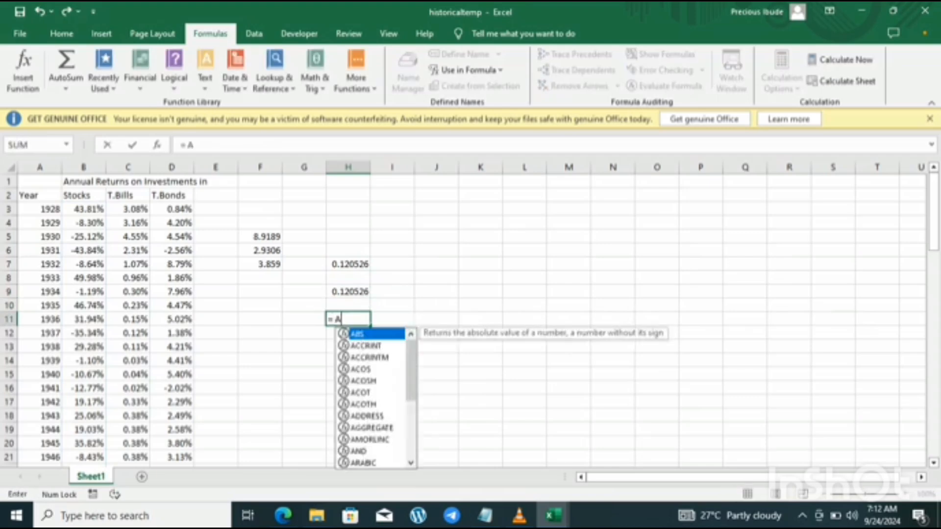
type("VERAGE")
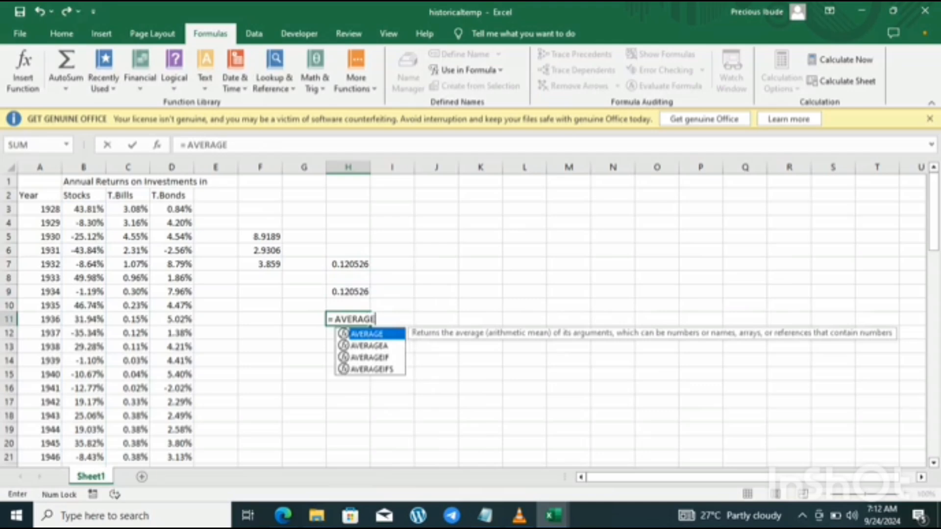
type("(C:")
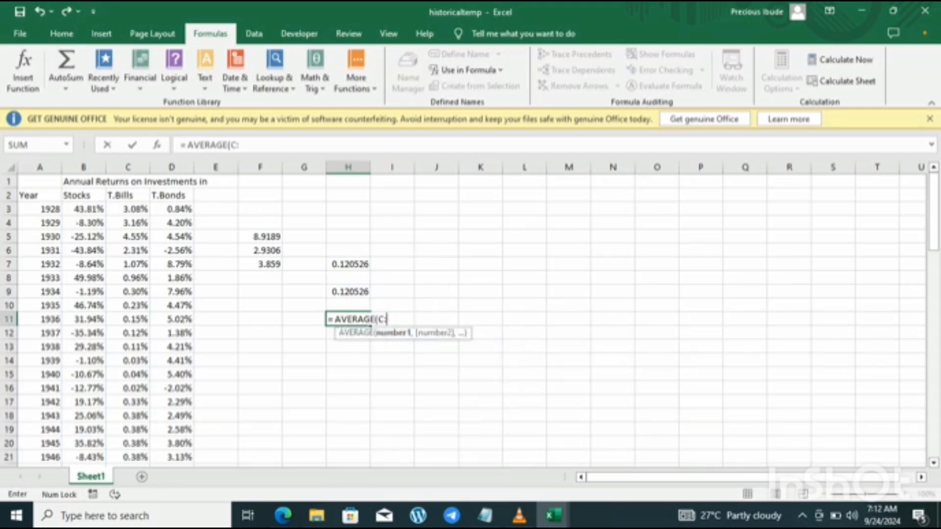
type("C)")
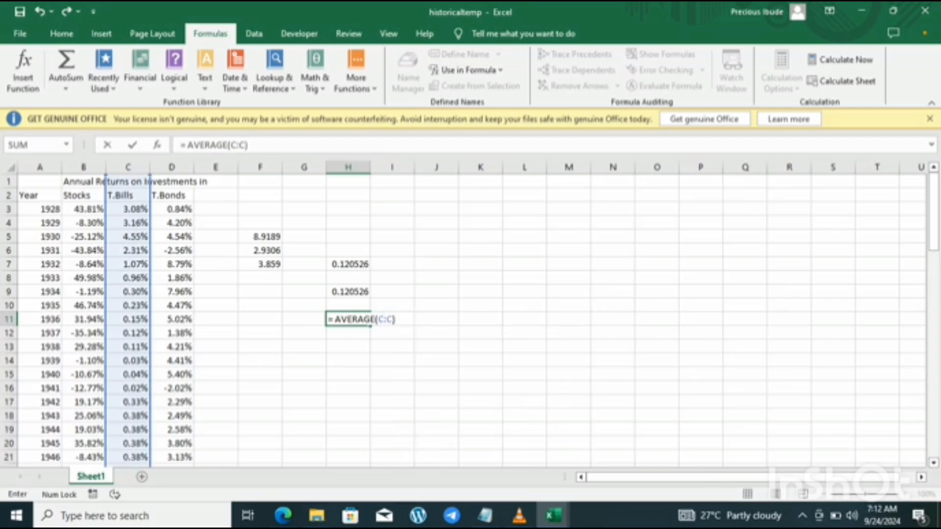
key("Return")
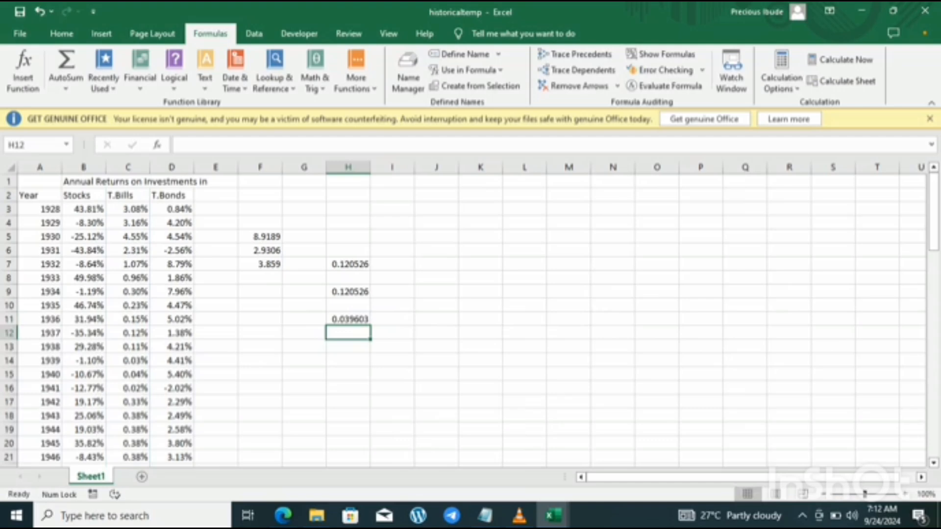
Enter the formula =AVERAGE(T.Bills) in cell H12 using the range name, and compare it with the whole-column formula in H11
type("=A")
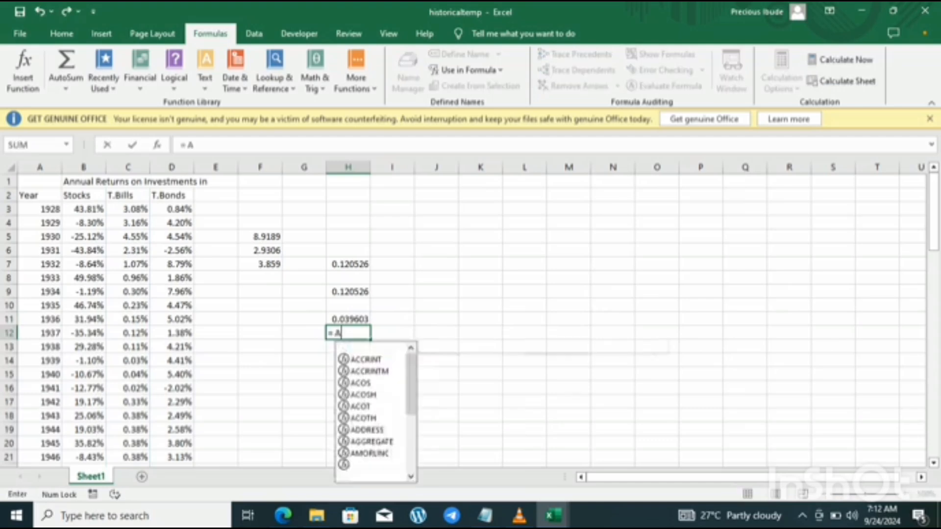
type("VERAGE")
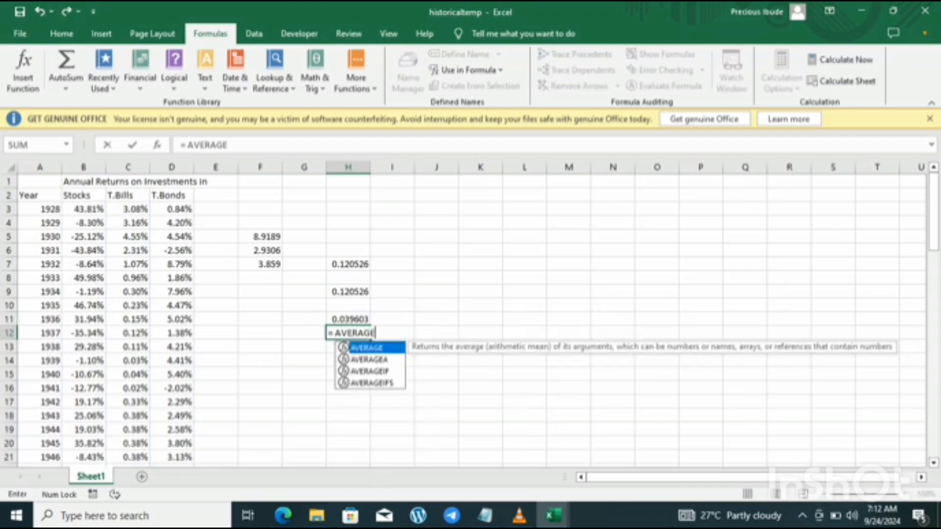
type("(T")
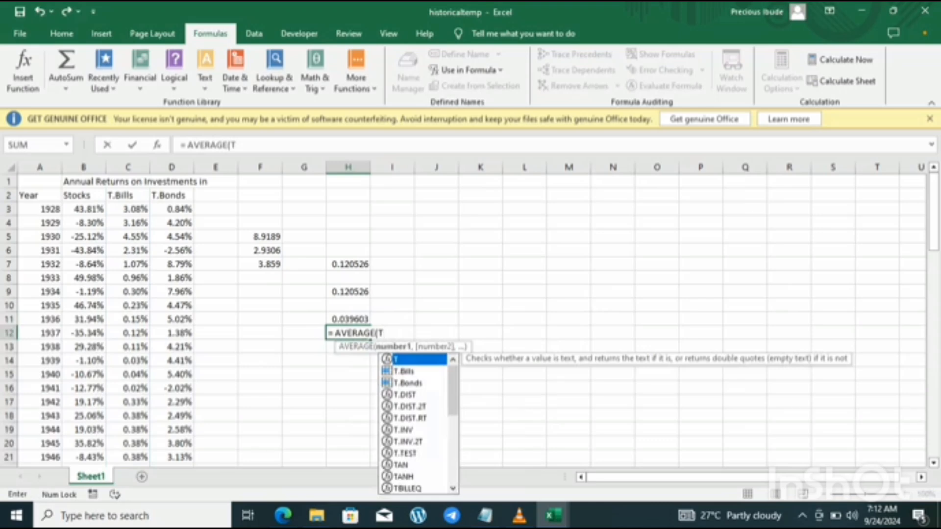
type(".BILL")
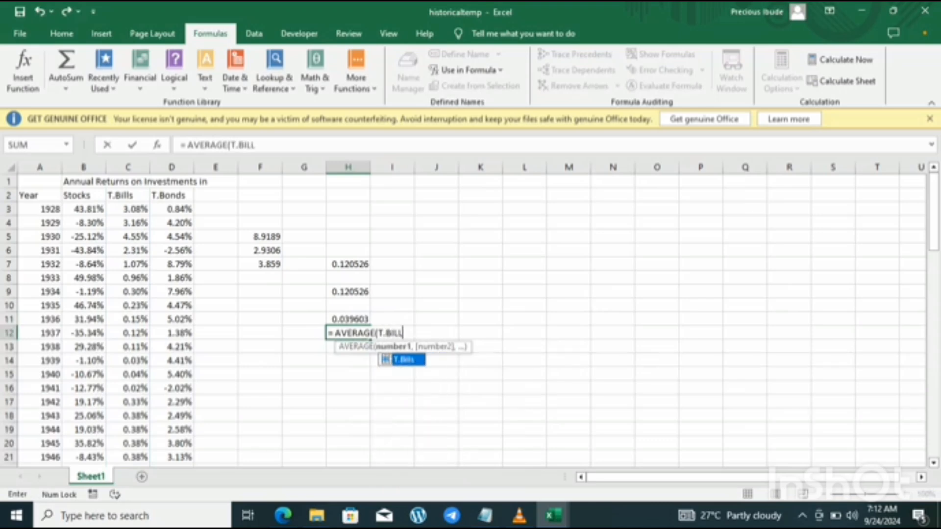
type("S)")
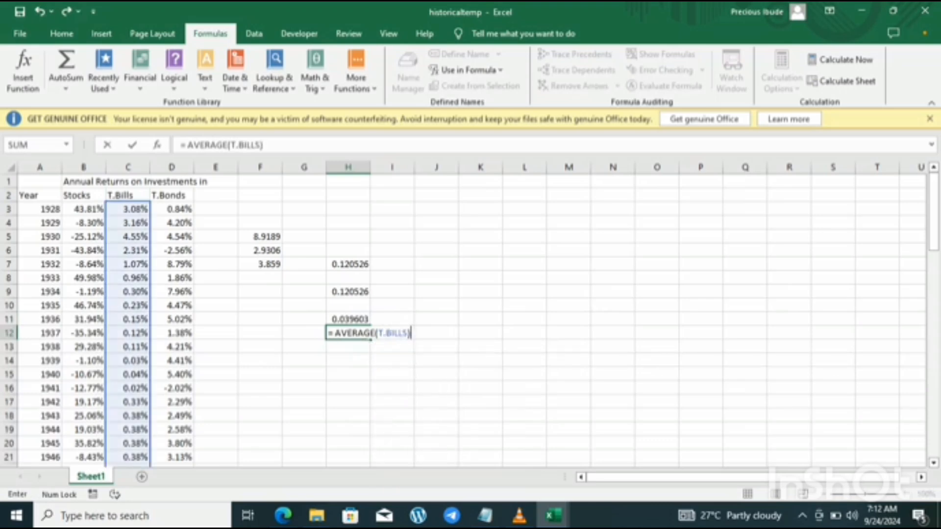
key("Return")
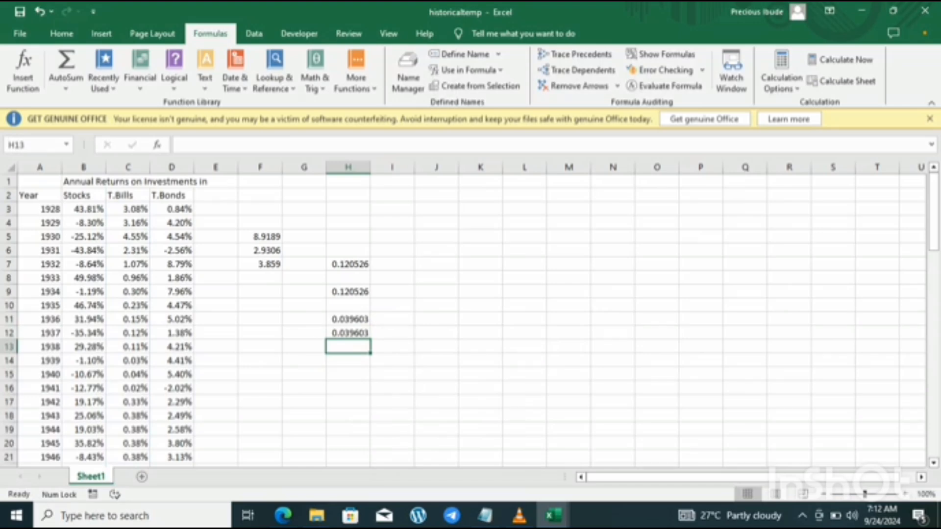
left_click(348, 319)
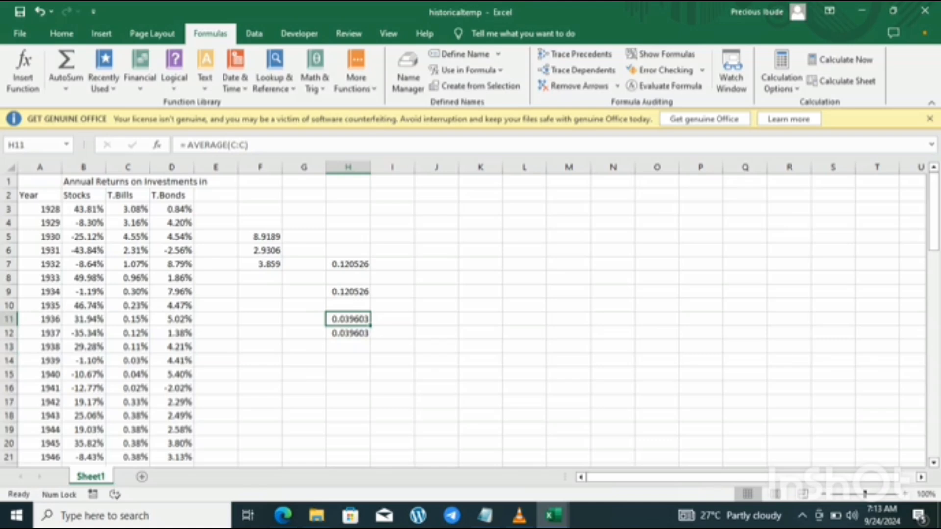
Enter the formula =SUM(B:B) in cell F11 to total the whole Stocks column, and review the entered formula
left_click(260, 319)
type("=SUM")
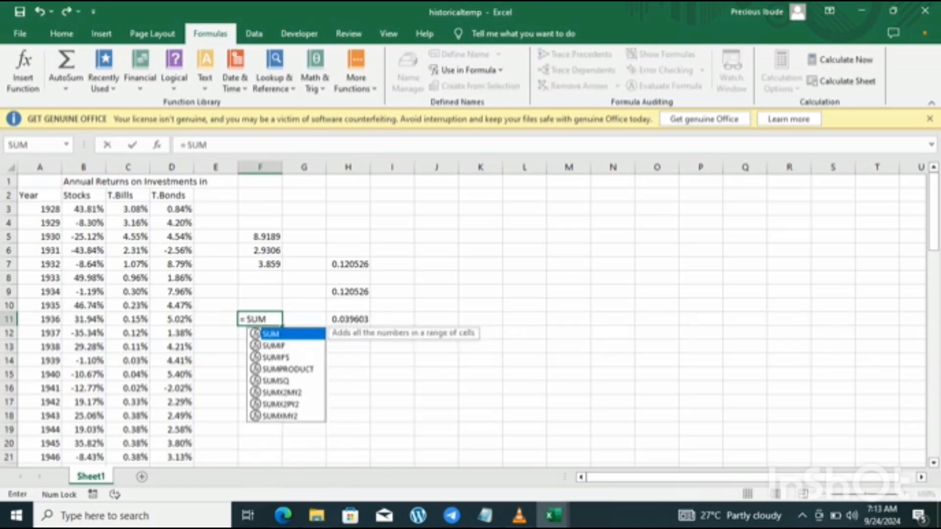
type("(")
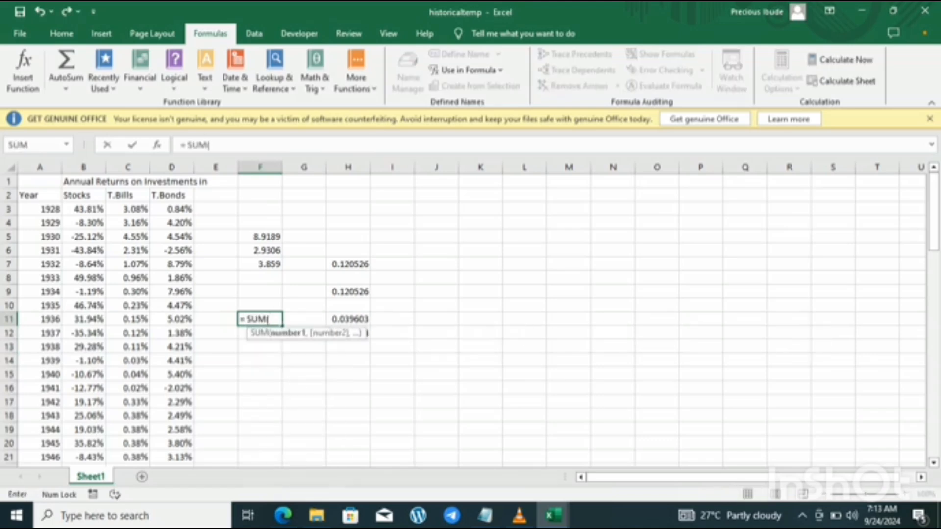
type("B:B)")
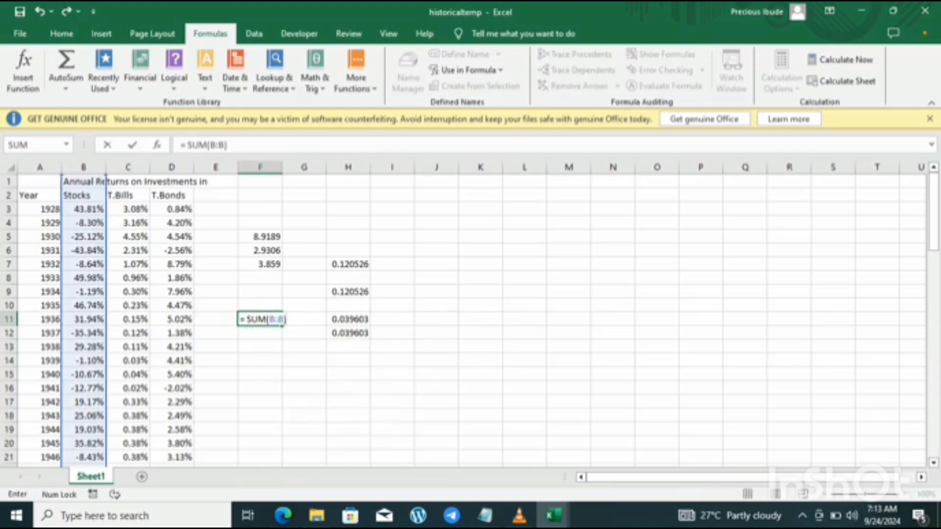
key("Return")
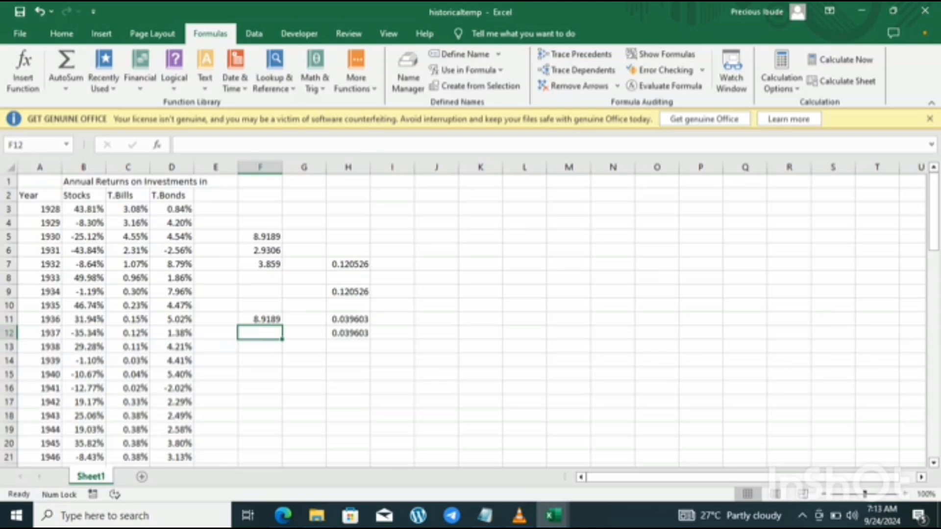
left_click(259, 319)
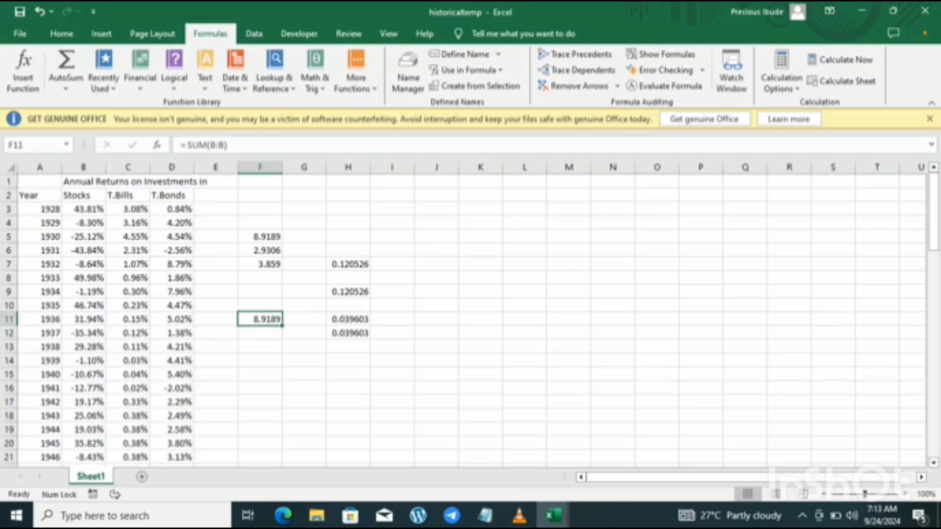
Enter the formula =AVERAGE(3:3) in cell F13 to average all the values in row 3
left_click(260, 334)
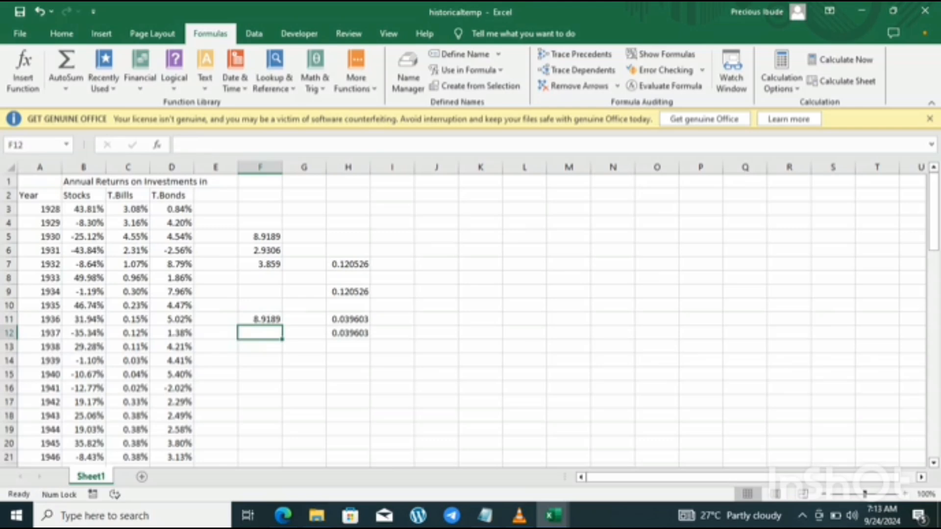
left_click(260, 347)
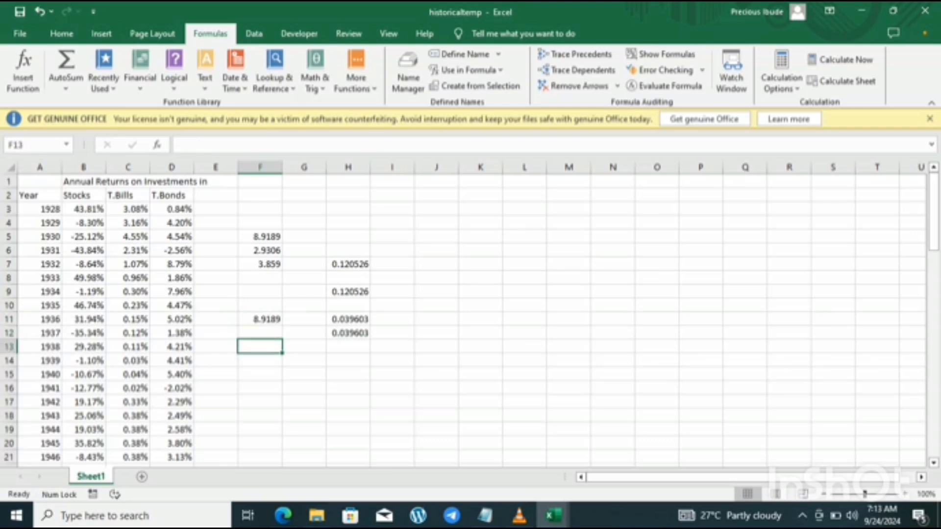
type("=")
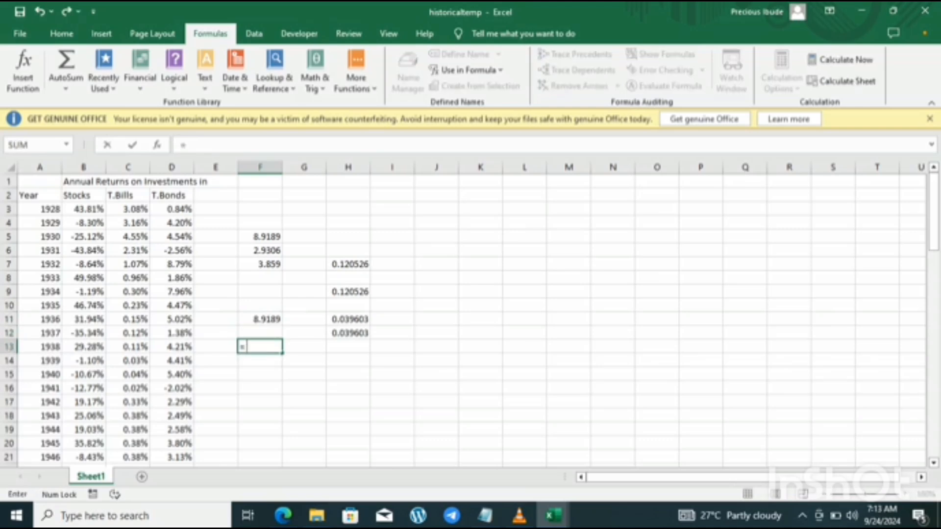
type("AVERAGE(")
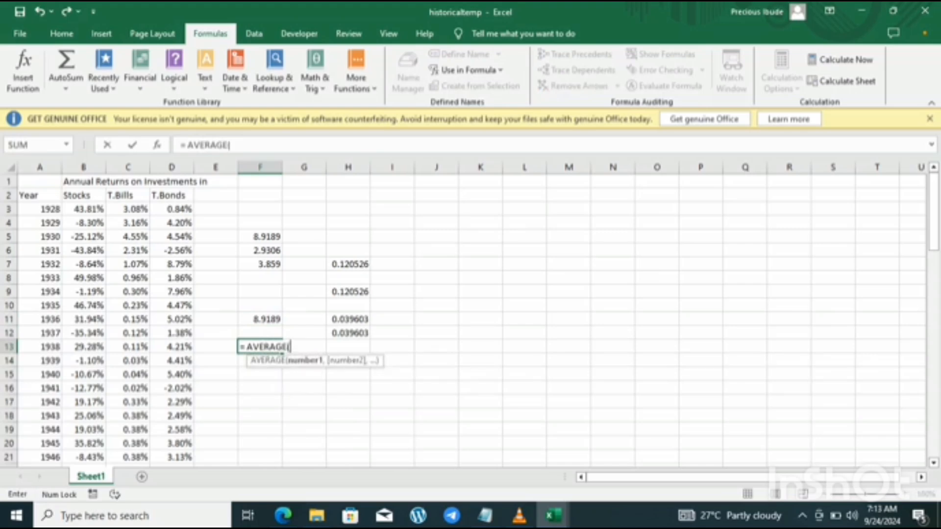
type("3:3")
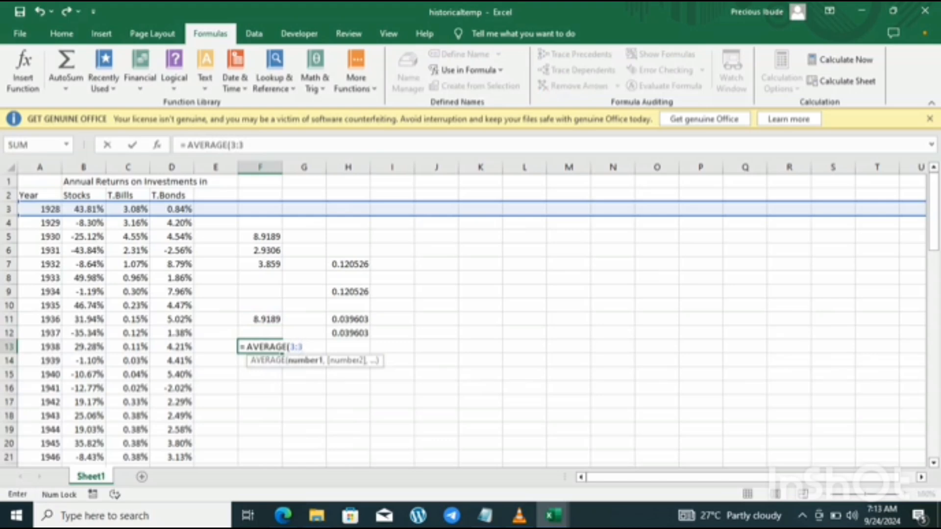
type(")")
key("Return")
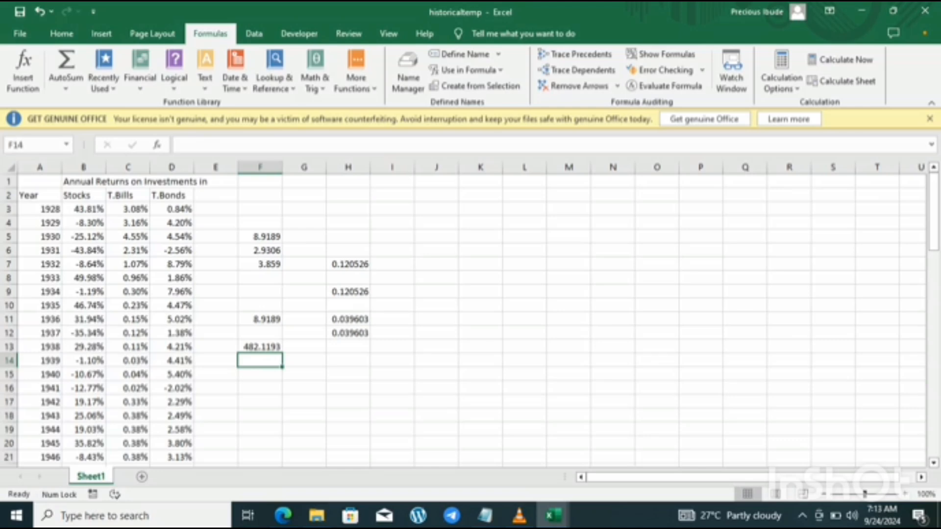
Select the 1928 row's values in A3:D3 to check their average against the whole-row formula, and clear the selection
left_click(40, 210)
left_click_drag(40, 209, 172, 209)
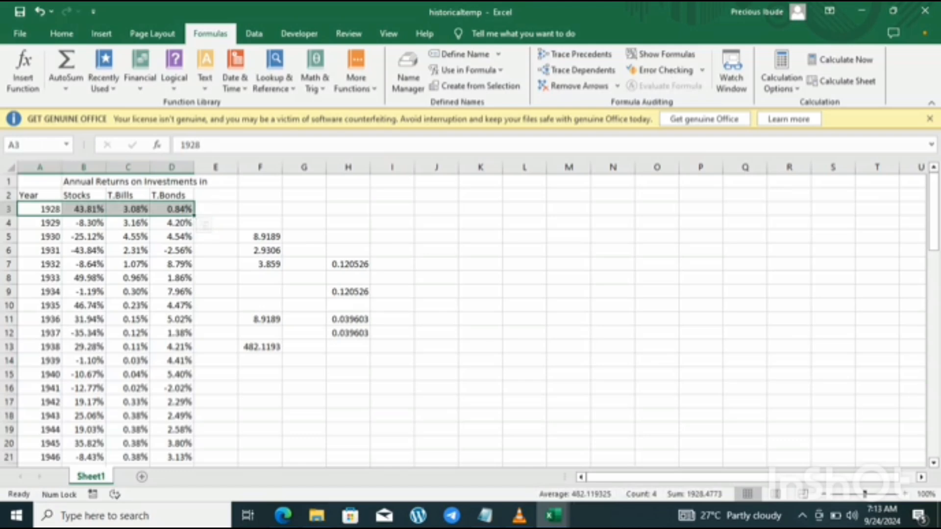
left_click(348, 388)
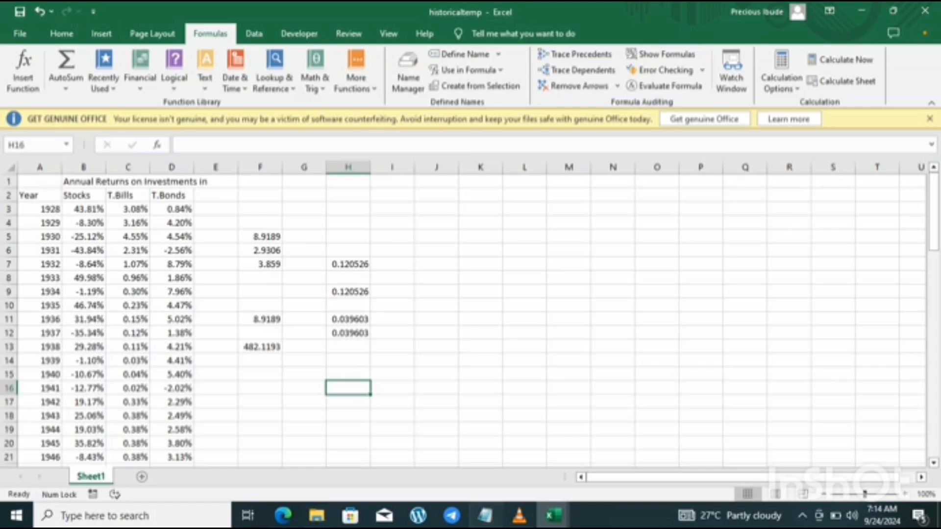
Read the question on workbook versus worksheet scope in the VIDEO 22 Notepad notes, and return to the historicaltemp workbook in Excel
left_click(486, 515)
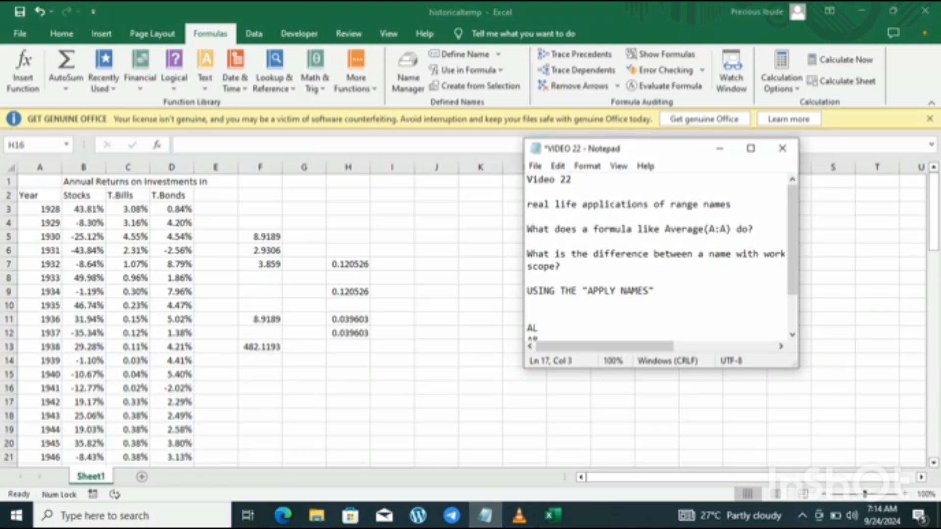
left_click_drag(604, 346, 706, 346)
left_click(719, 148)
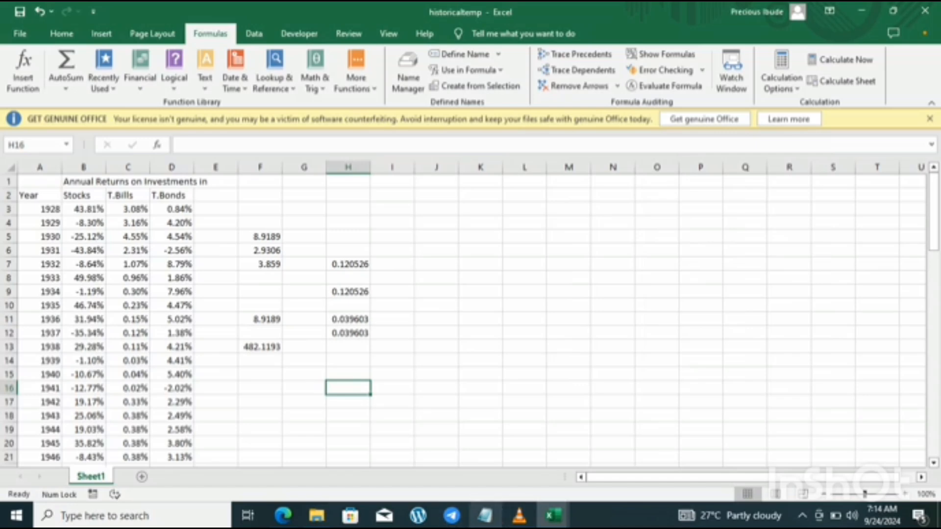
left_click(485, 516)
left_click(519, 515)
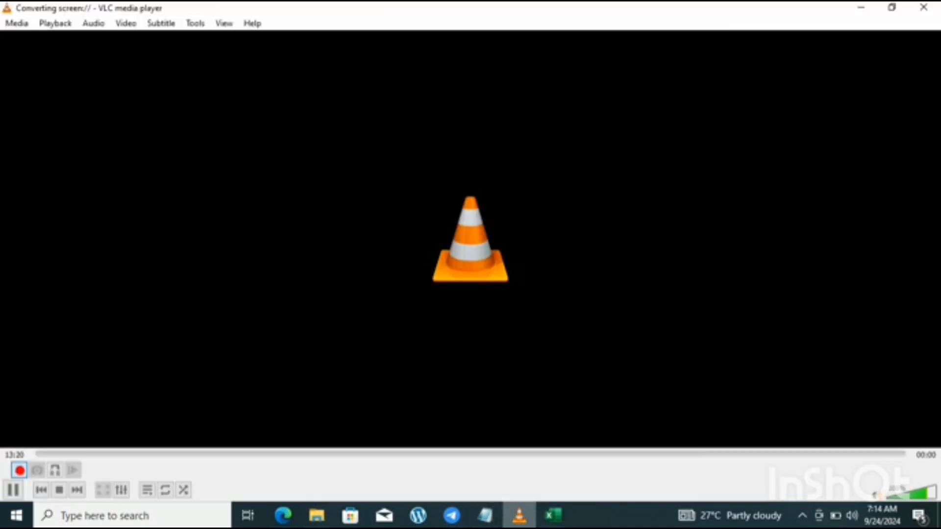
left_click(553, 515)
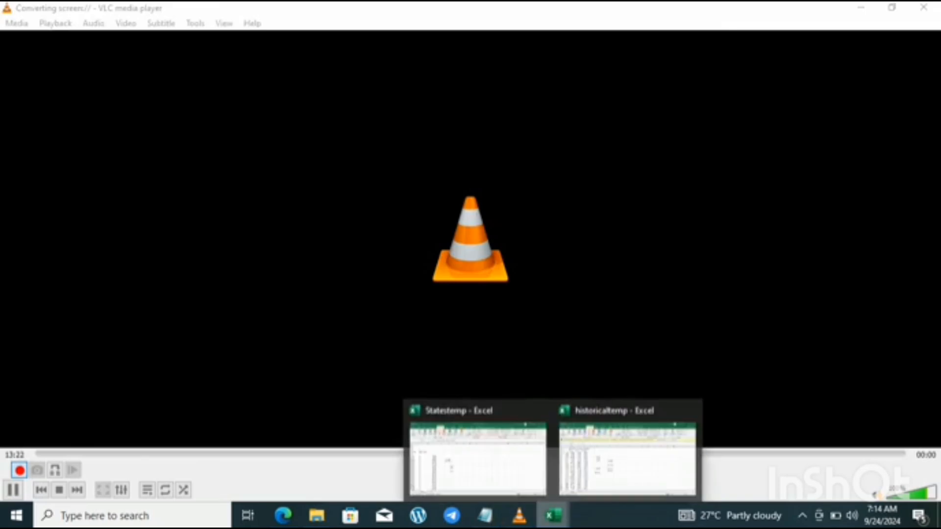
left_click(627, 458)
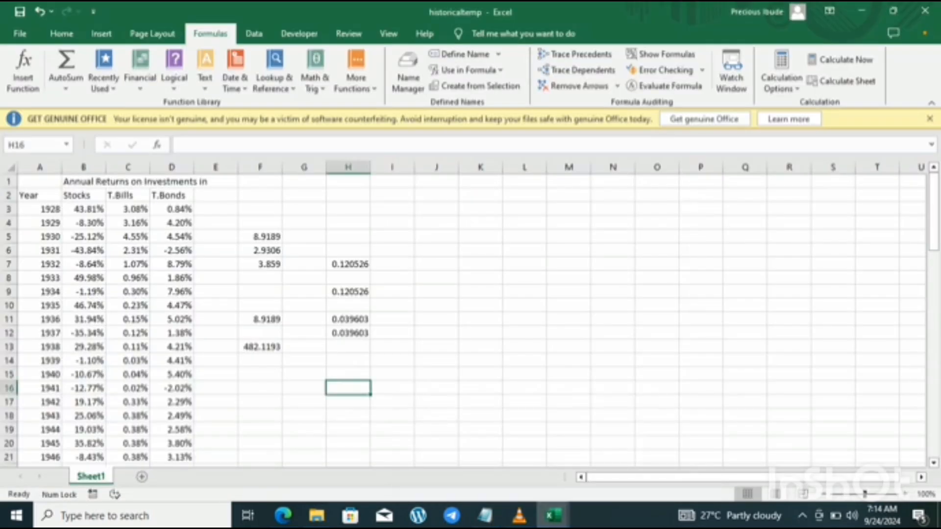
left_click(486, 516)
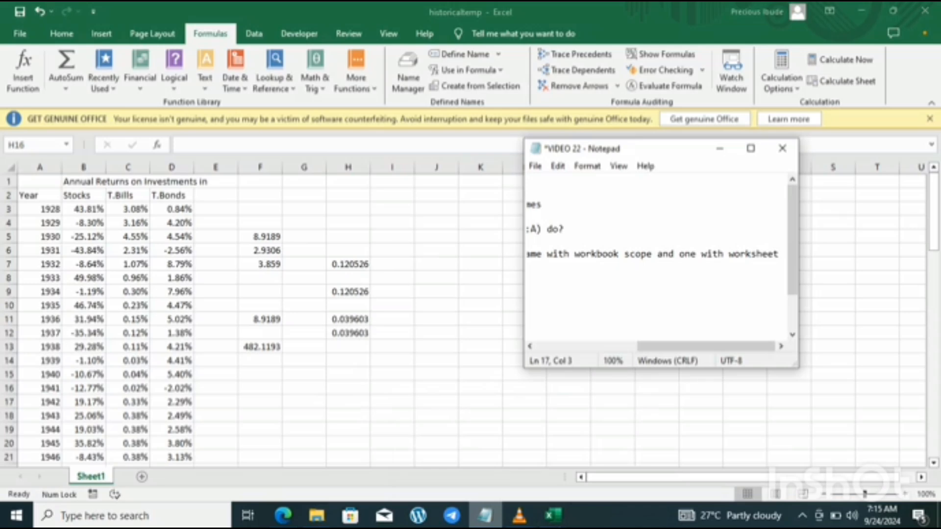
key("alt+Tab")
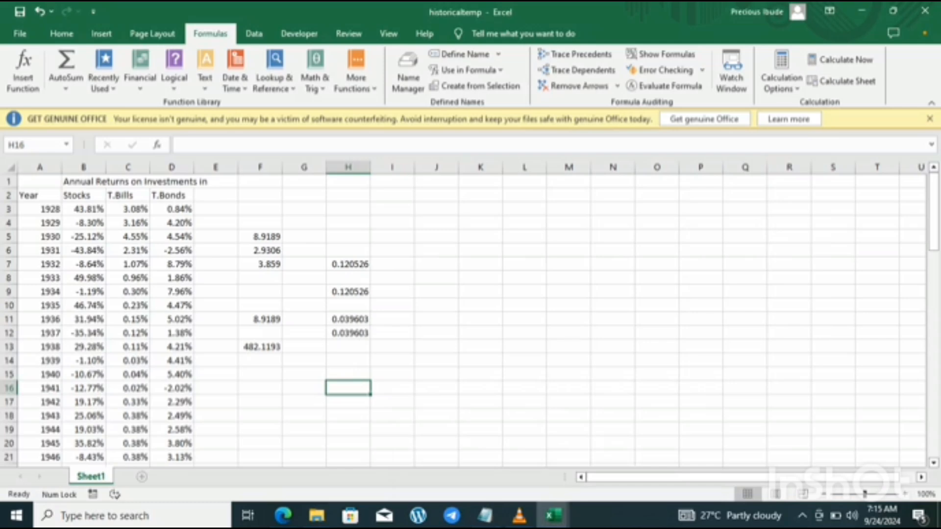
Add three blank worksheets to the historicaltemp workbook alongside Sheet1
key("shift+F11")
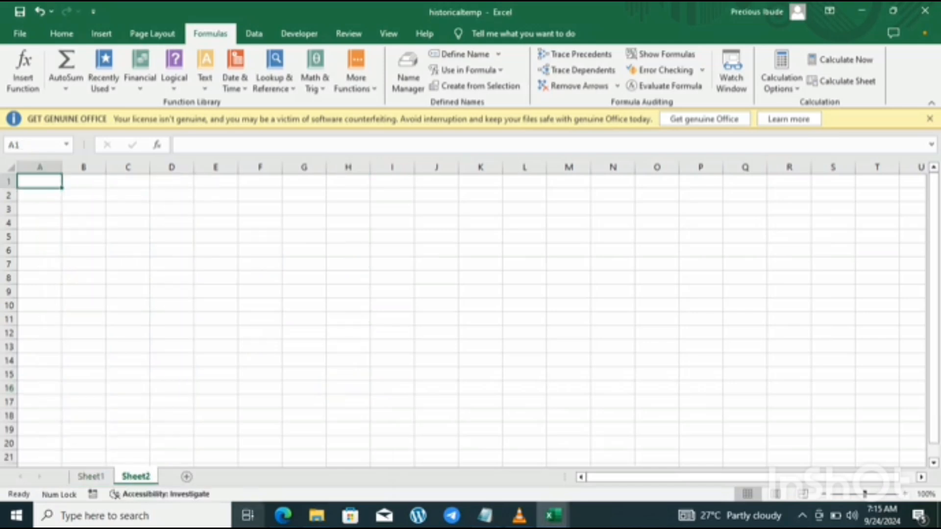
left_click(91, 476)
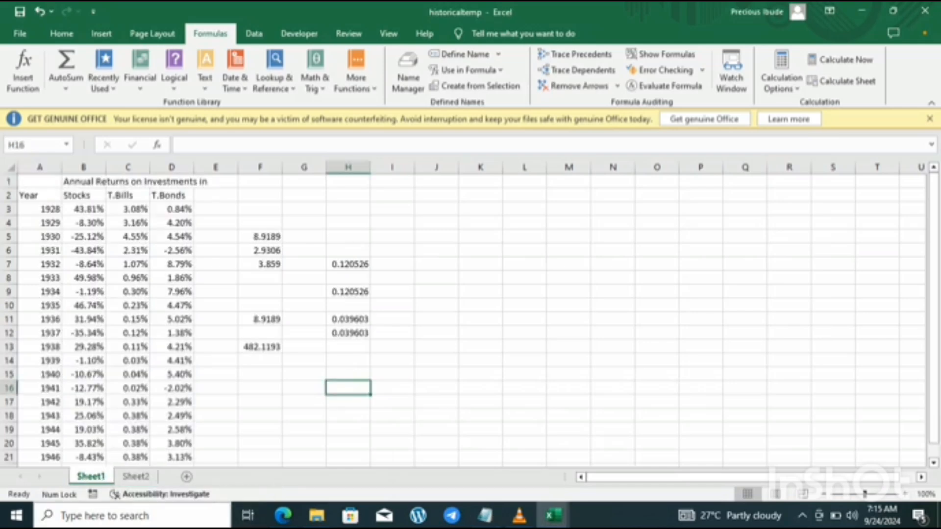
left_click(136, 476)
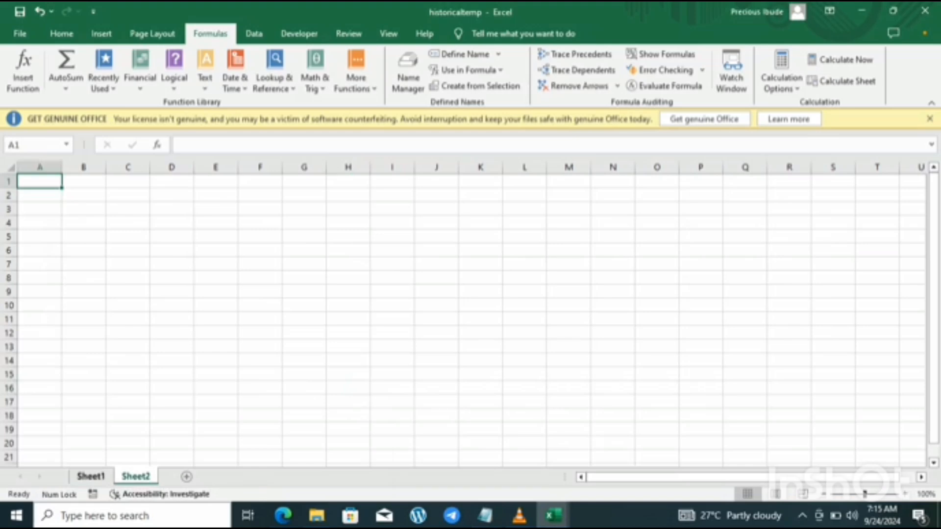
left_click(91, 477)
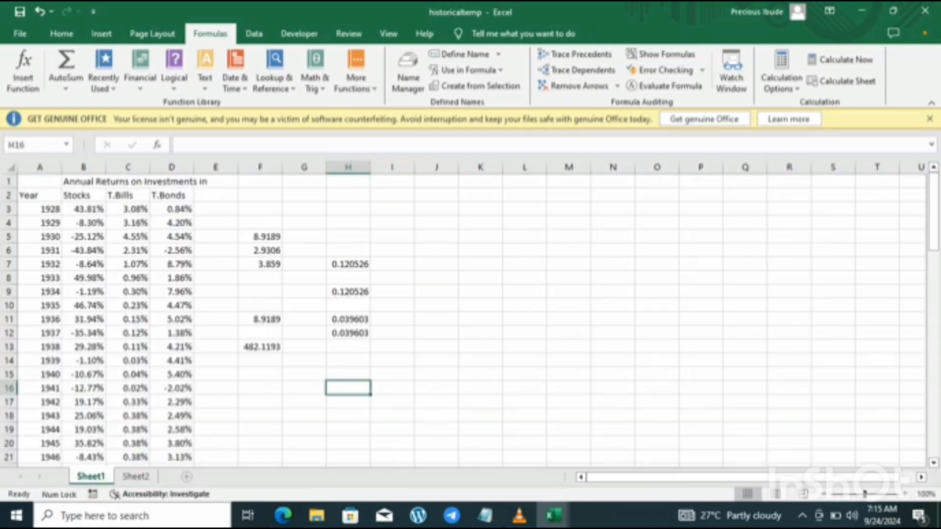
left_click(186, 477)
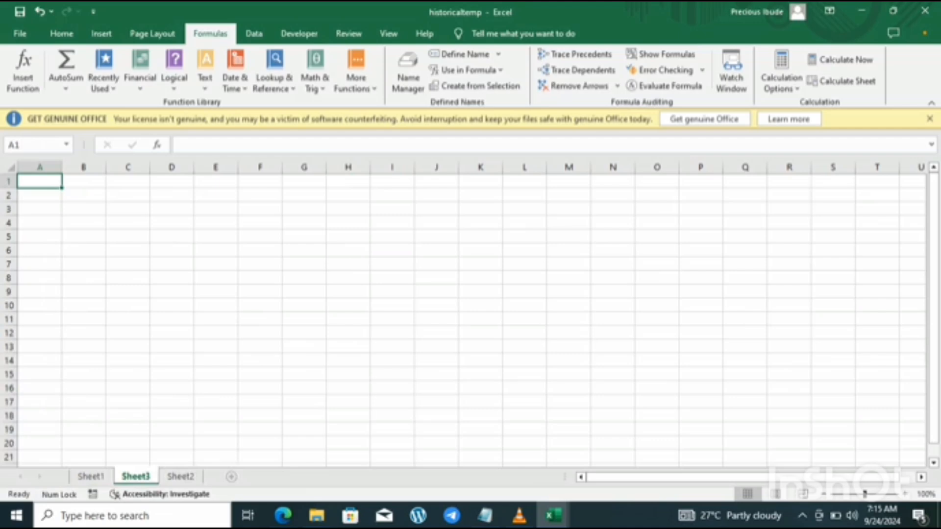
left_click(231, 476)
Go through Sheet1, Sheet3, Sheet4 and Sheet2 to examine the separate worksheets of the workbook, and return to Sheet1
left_click(226, 476)
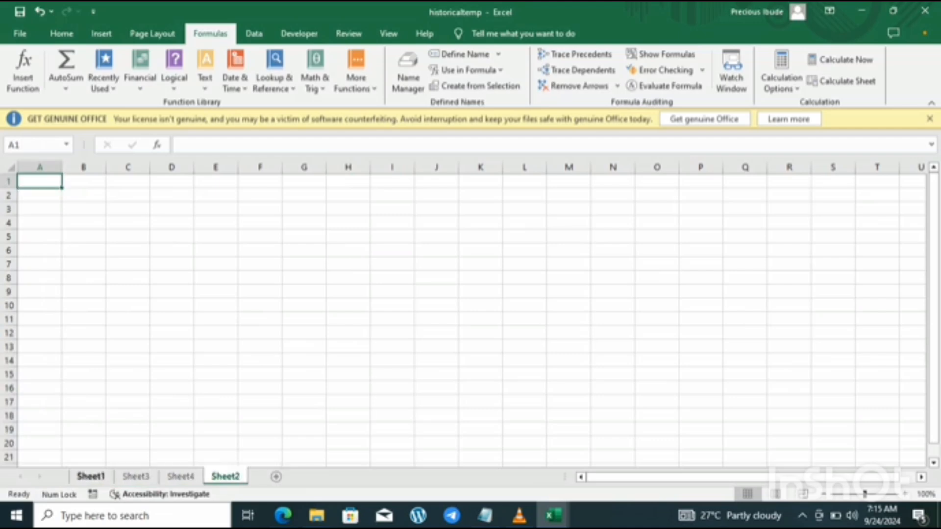
left_click(91, 477)
left_click(135, 477)
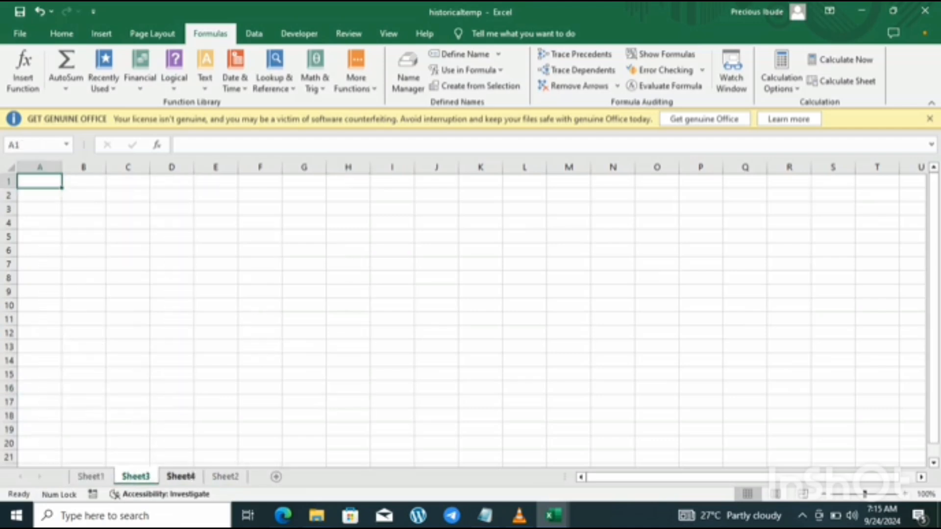
left_click(226, 476)
left_click(135, 477)
left_click(180, 476, "ctrl")
left_click(91, 477)
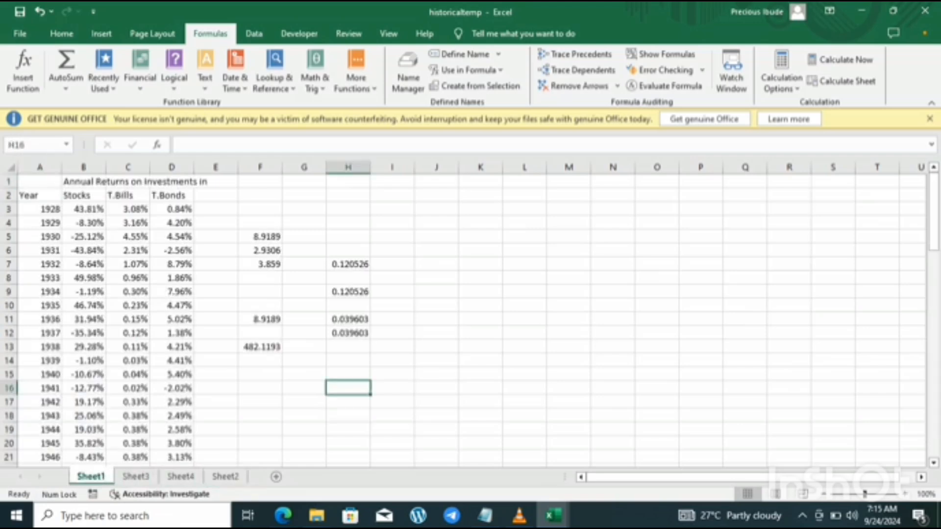
left_click(136, 477)
left_click(172, 465)
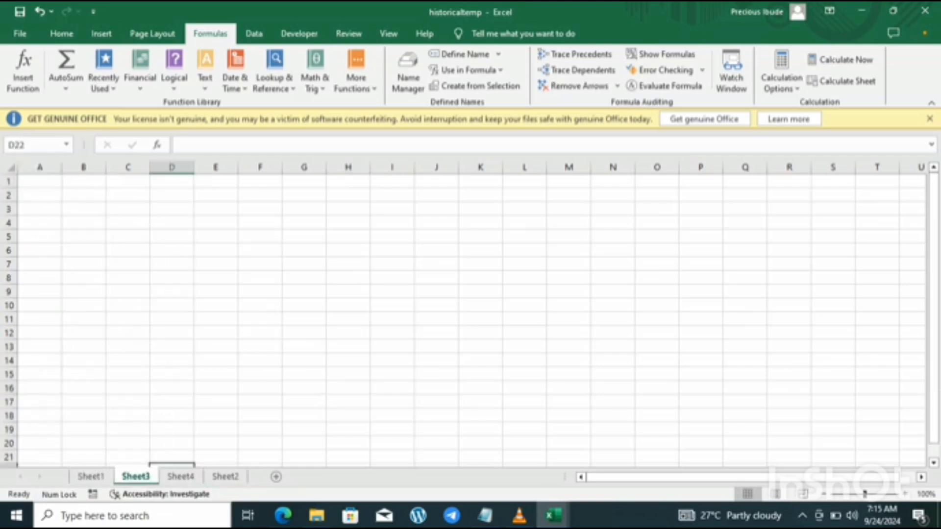
left_click(181, 477)
left_click(225, 476)
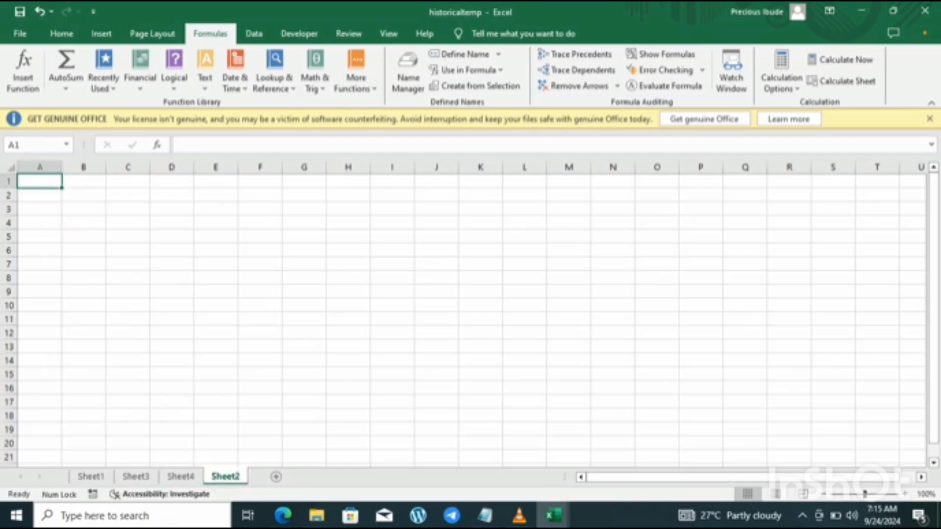
left_click(91, 477)
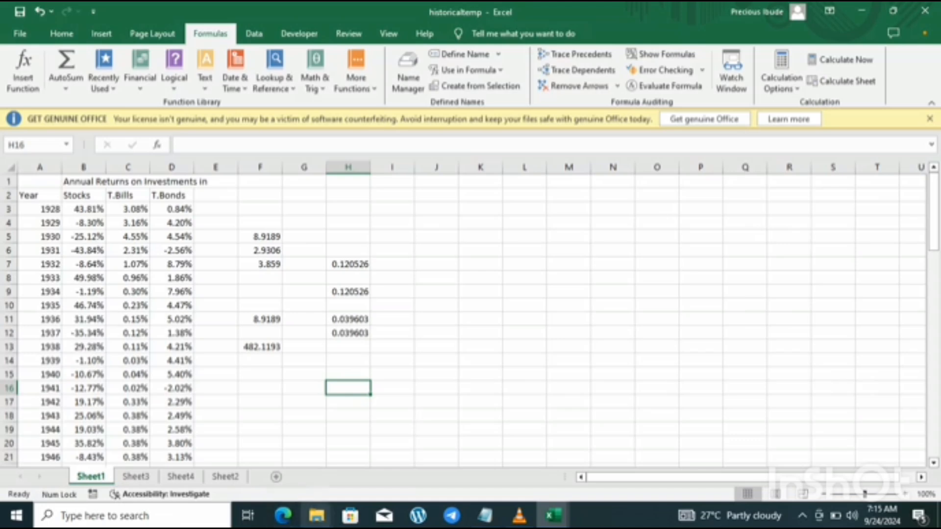
Move from Sheet1 through Sheet3 to Sheet4 to view the worksheets one after another
mouse_move(317, 515)
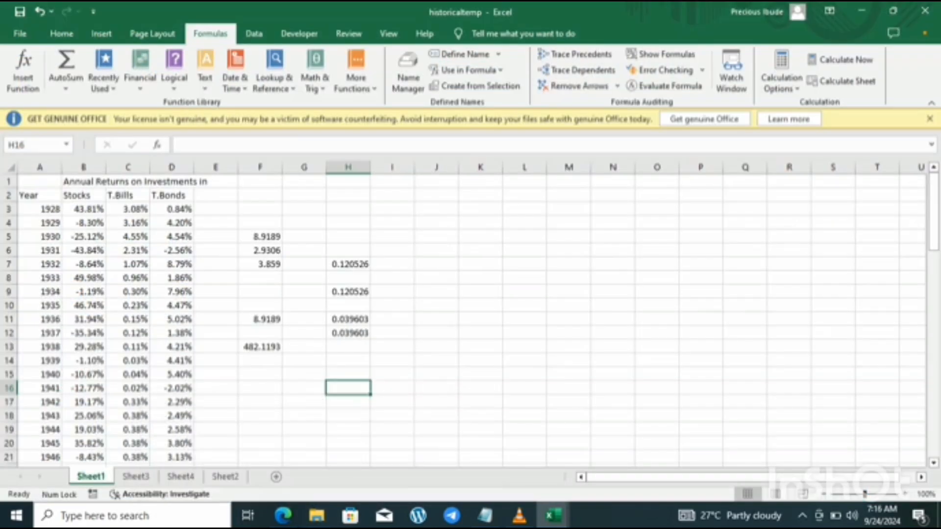
key("ctrl+Page_Down")
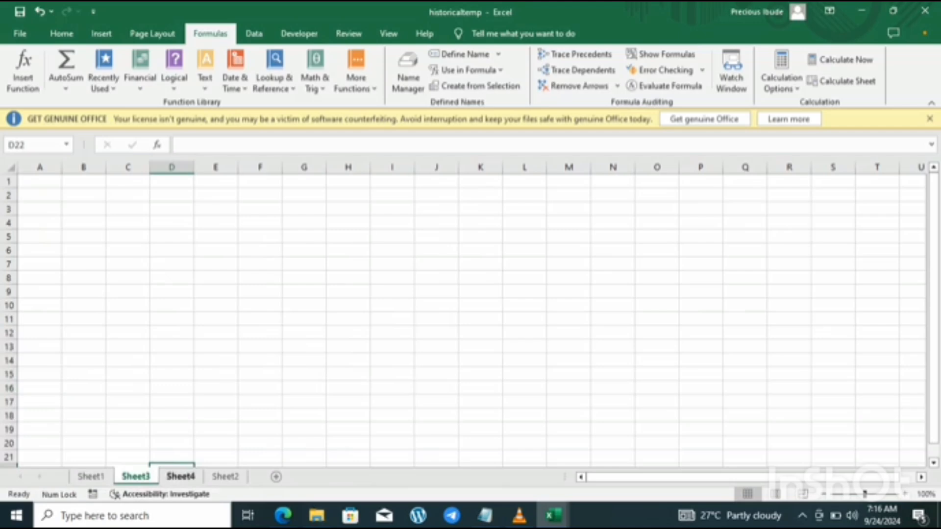
key("ctrl+Page_Down")
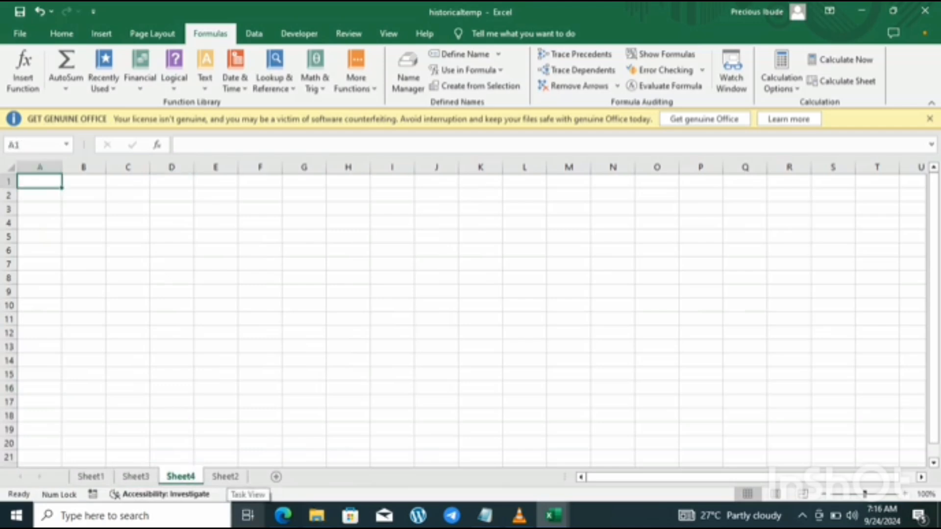
mouse_move(283, 516)
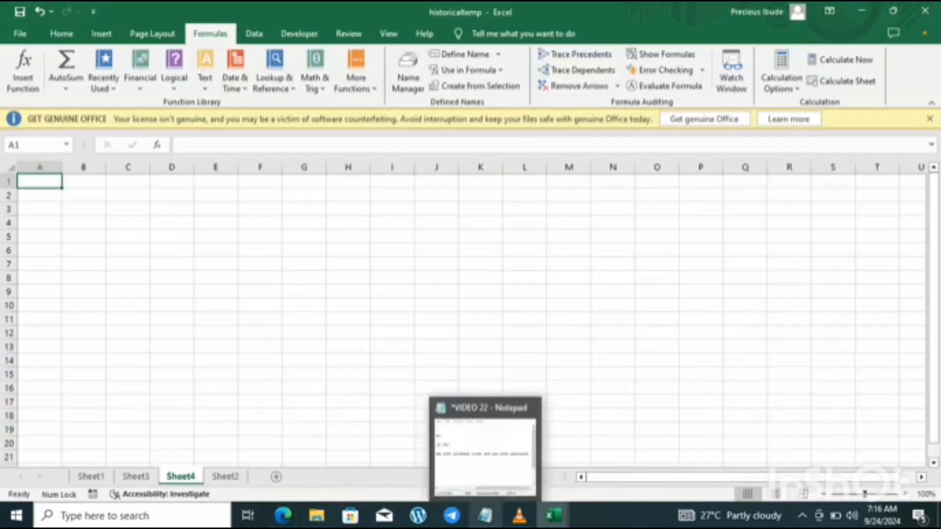
Switch to the VIDEO 22 notes in Notepad and insert the word "range" before "name" in the scope question
left_click(485, 515)
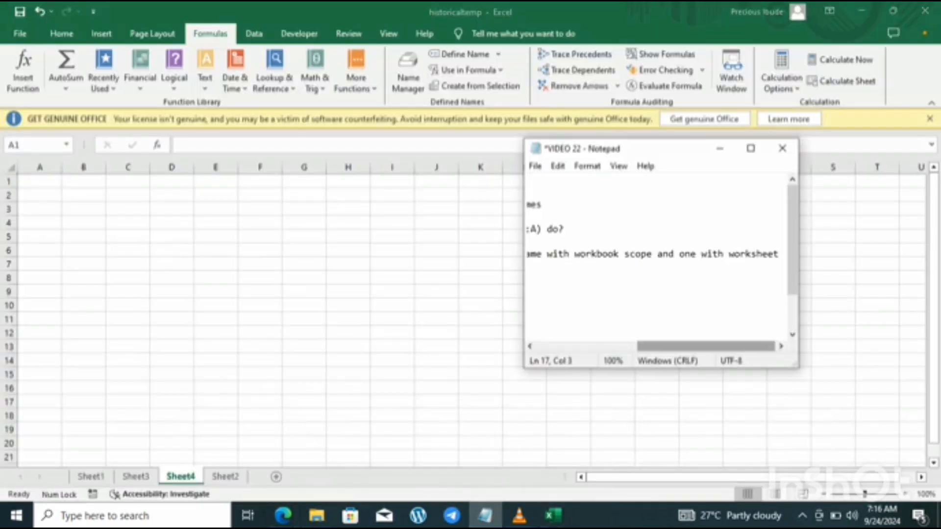
left_click_drag(705, 346, 604, 347)
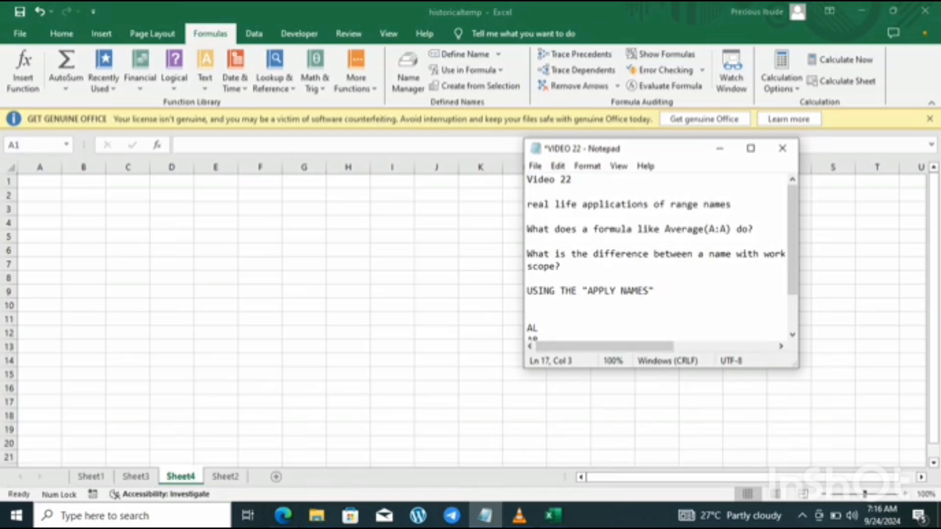
left_click(709, 254)
type("RA")
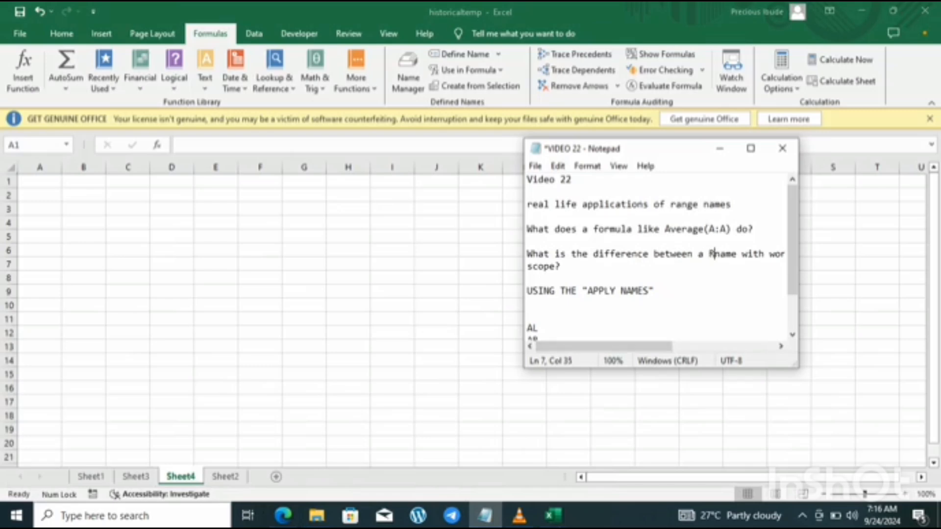
key("BackSpace")
key("BackSpace")
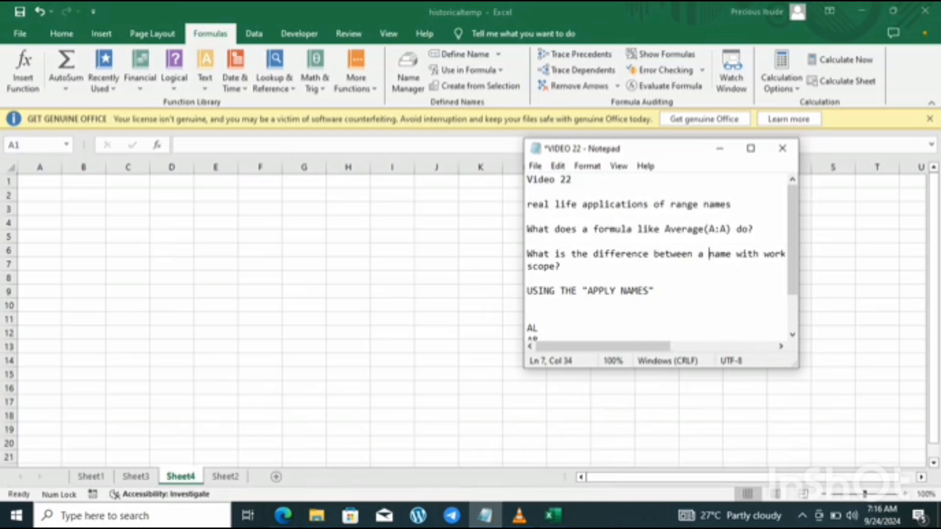
type("range")
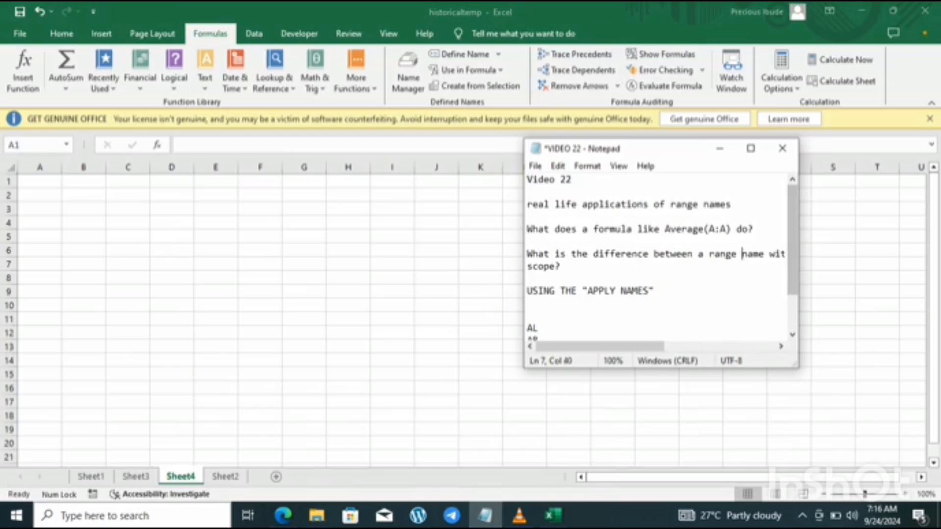
Widen the Notepad window, break the scope question onto a new line before "workbook", and read the whole question
left_click_drag(799, 254, 937, 255)
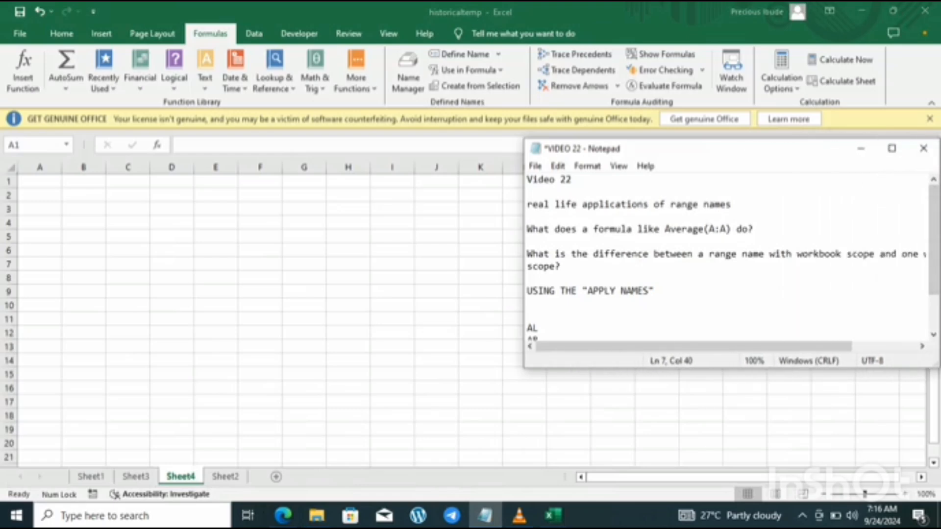
left_click(797, 254)
key("Return")
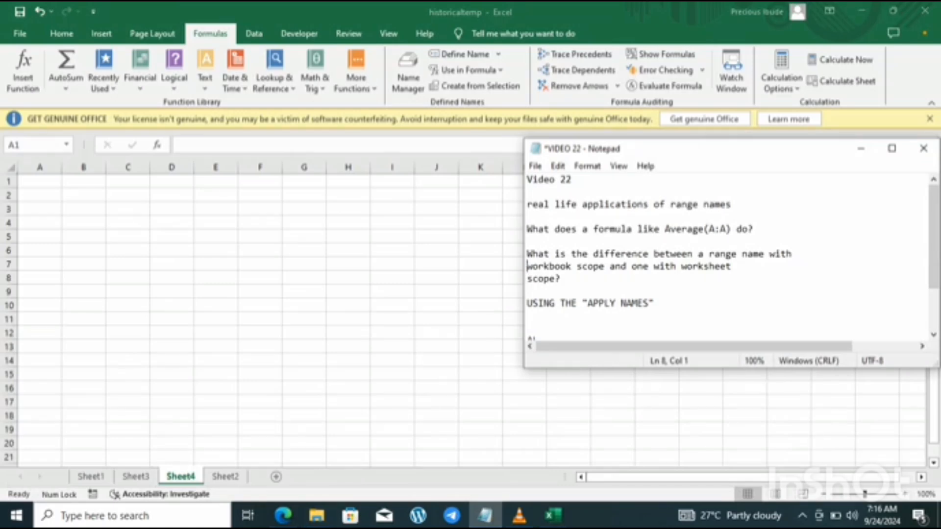
left_click_drag(561, 279, 527, 254)
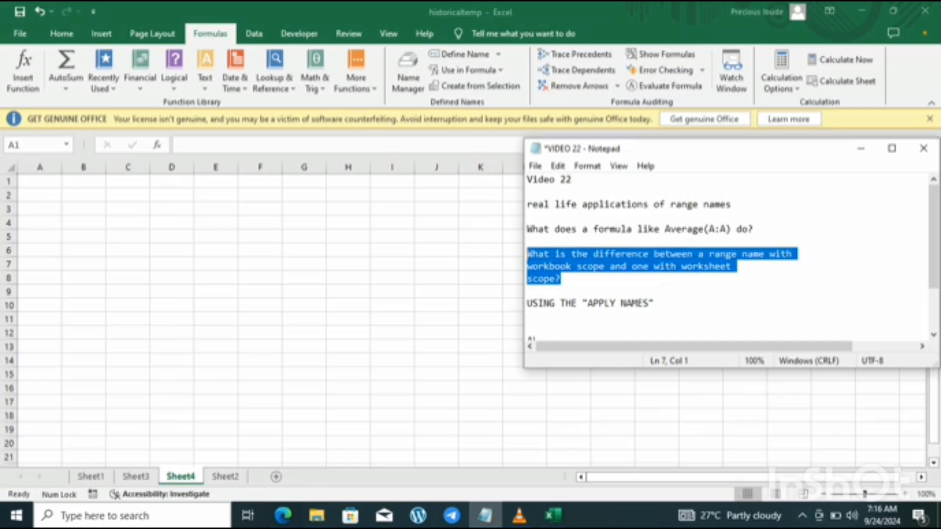
left_click(528, 292)
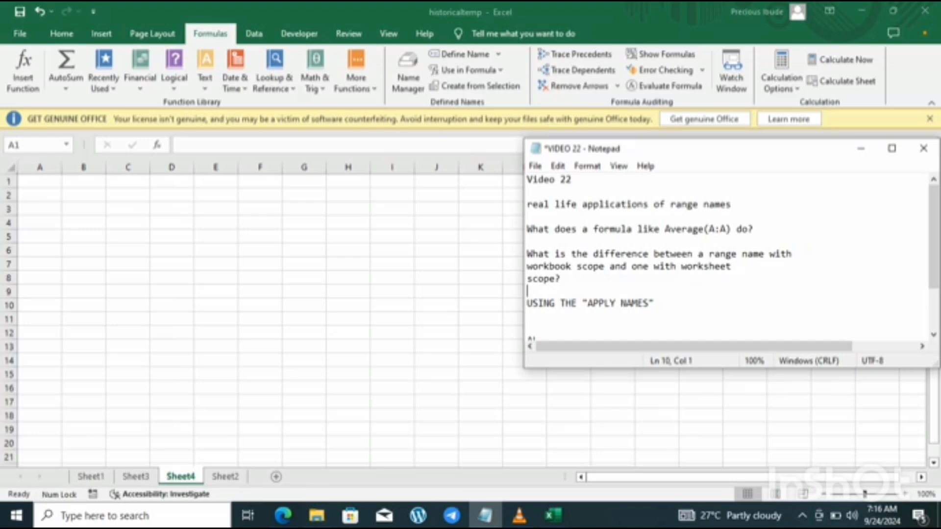
Return to the historicaltemp workbook in Excel and give cell B3 of Sheet1 the range name testing
key("alt+Tab")
double_click(91, 476)
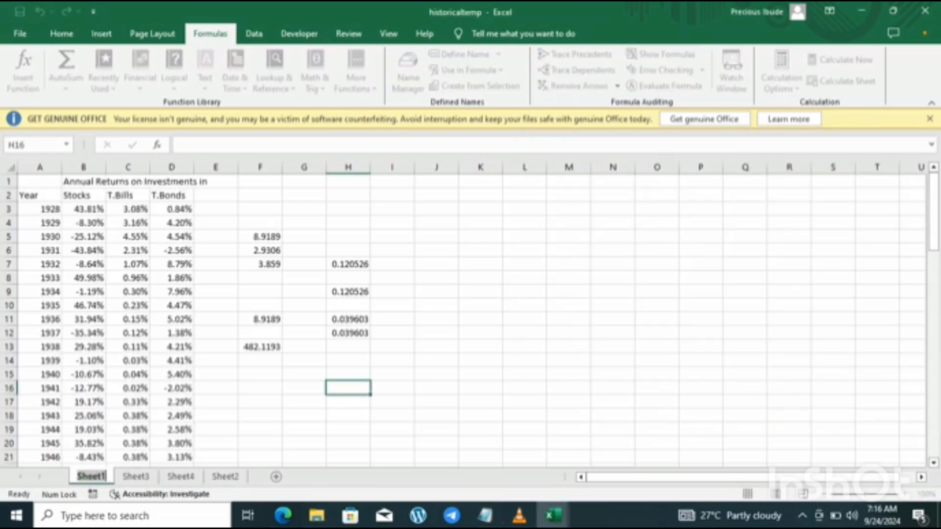
left_click(84, 209)
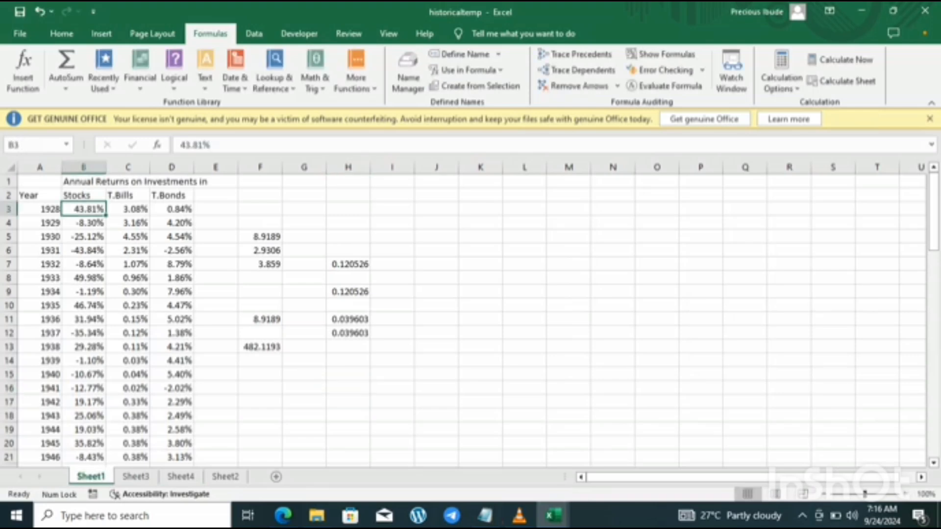
left_click(32, 145)
type("testing")
key("Return")
Enter the formula =testing in cell B6 of Sheet3 and check the cell's formula
left_click(136, 477)
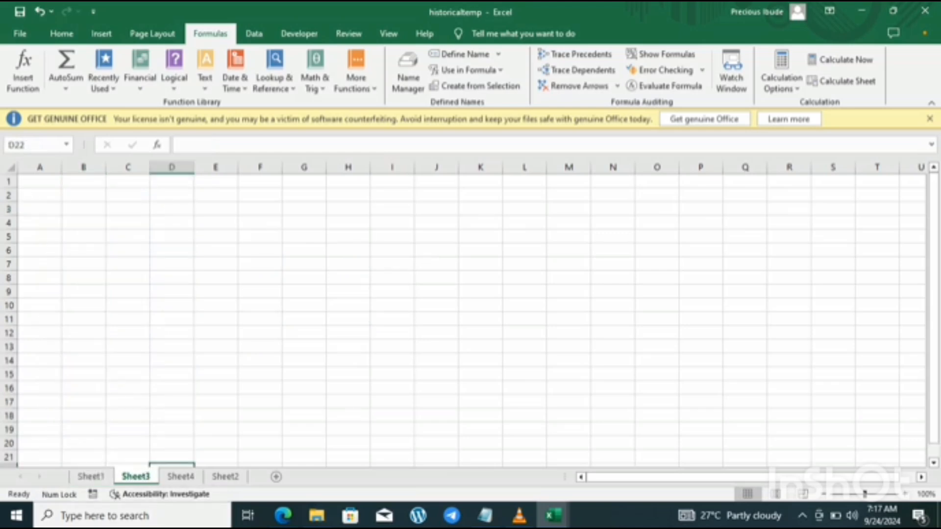
left_click(83, 250)
type("=t")
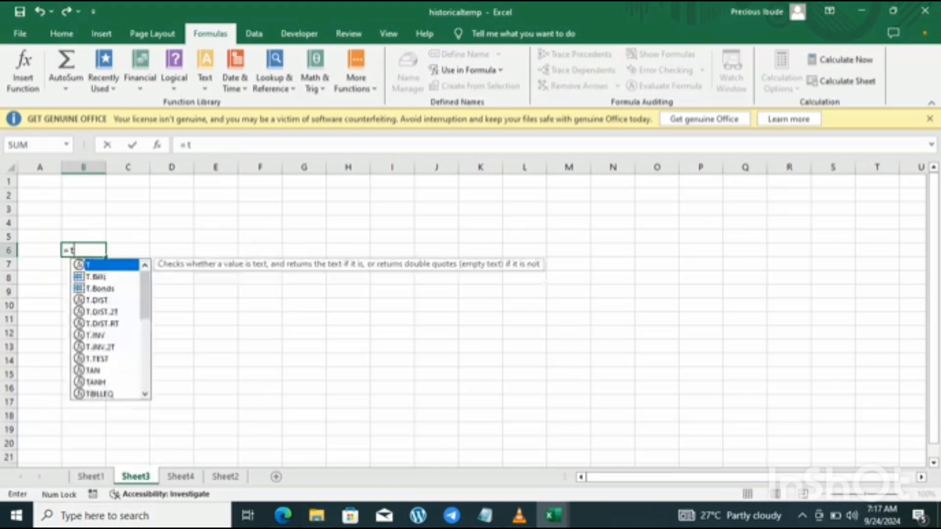
type("esting")
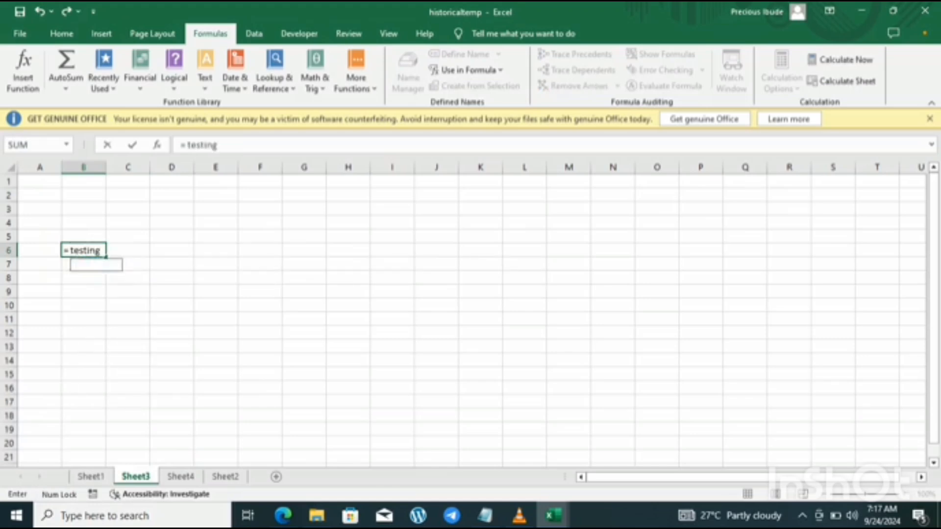
key("Return")
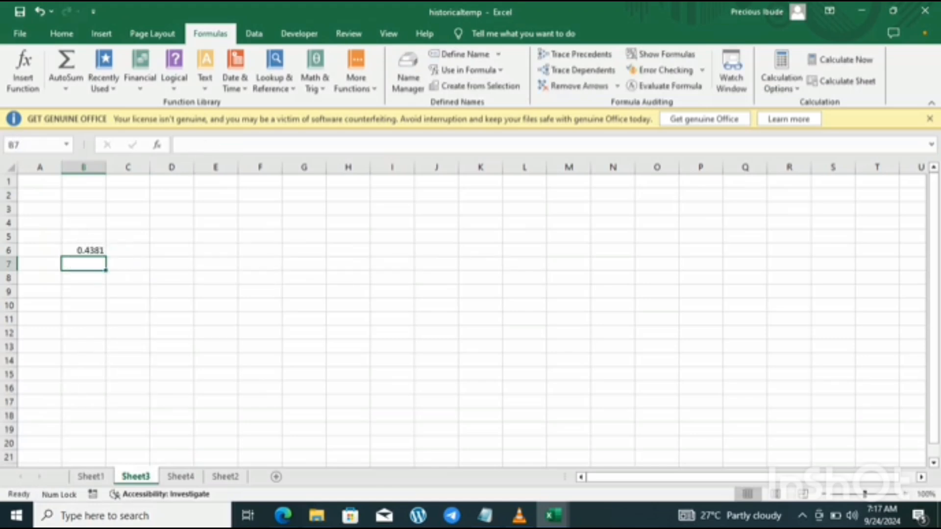
left_click(83, 250)
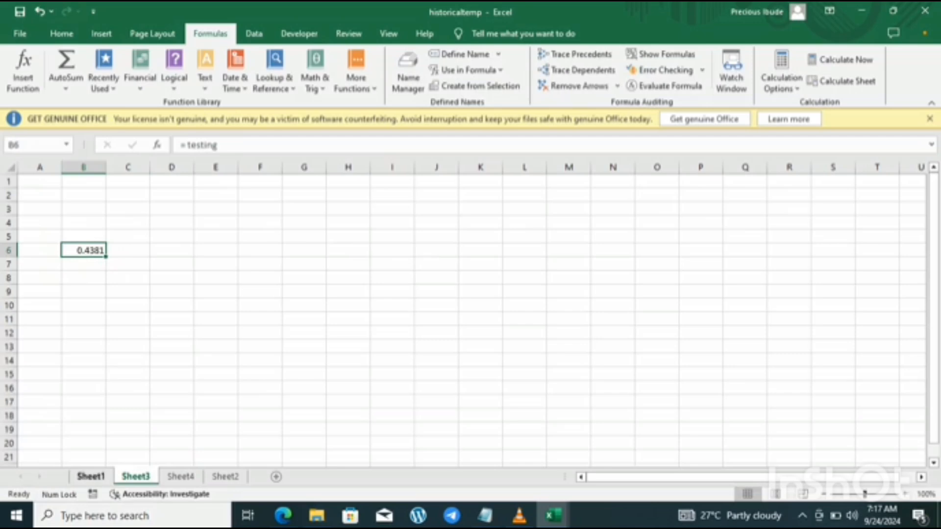
Compare the named cell on Sheet1 with the formula on Sheet3, and clear cell B6 of Sheet3
left_click(91, 476)
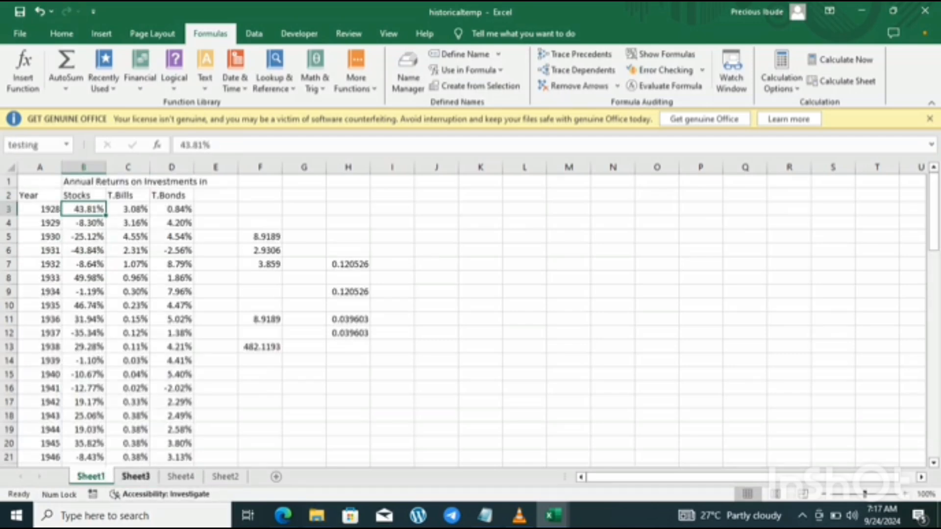
left_click(135, 477)
left_click(91, 477)
left_click(136, 477)
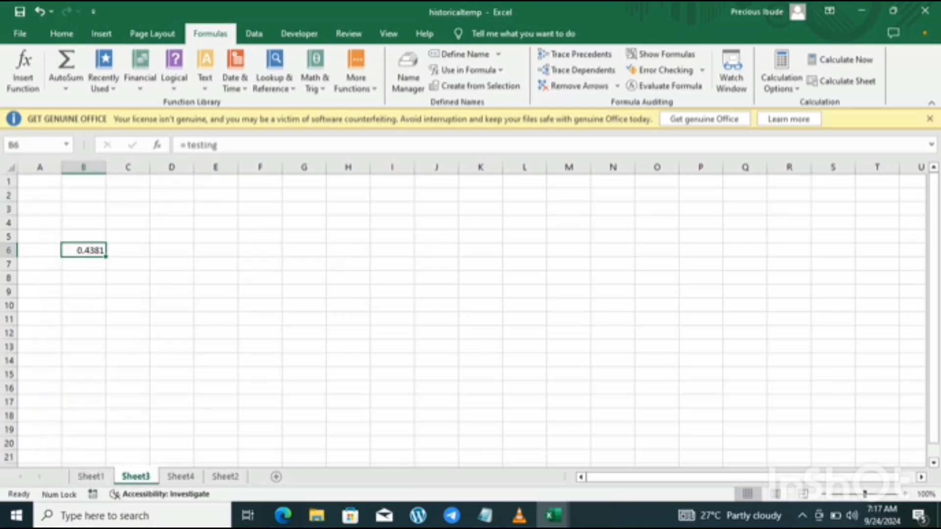
key("Delete")
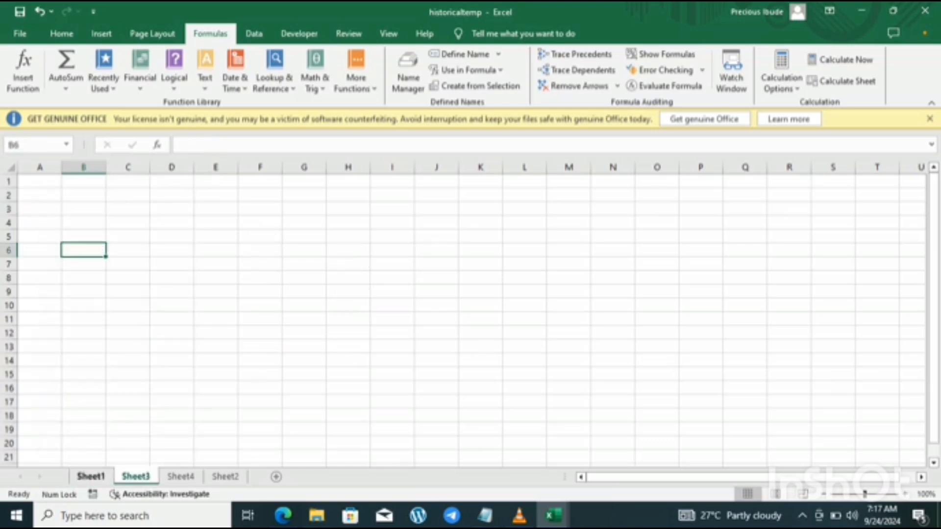
Enter the value 67 in cell J4 of Sheet1
left_click(91, 477)
left_click(436, 223)
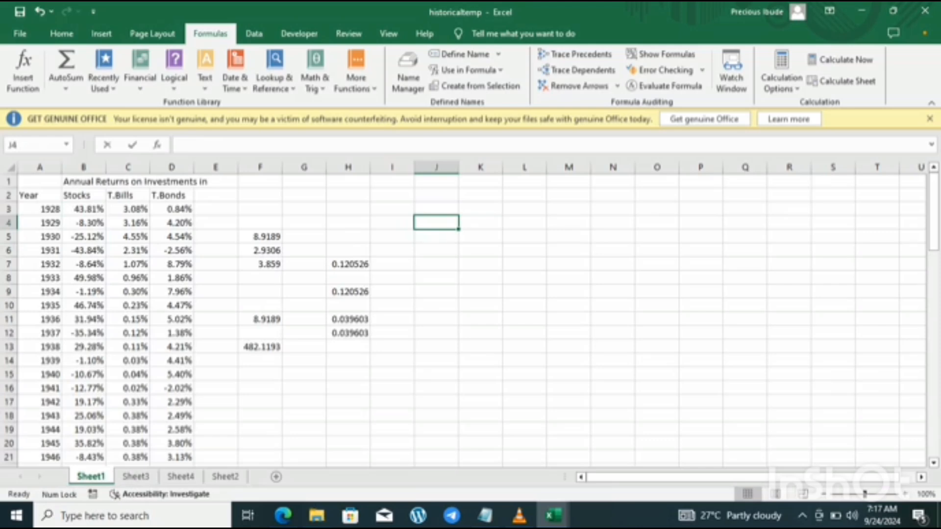
type("67")
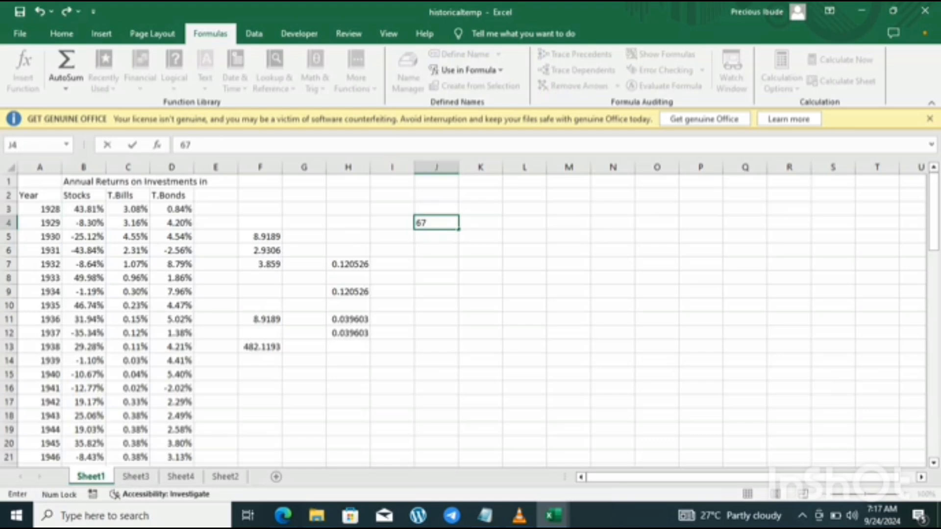
Format the Stocks sum in cell F5 of Sheet1 as a percentage
left_click(260, 237)
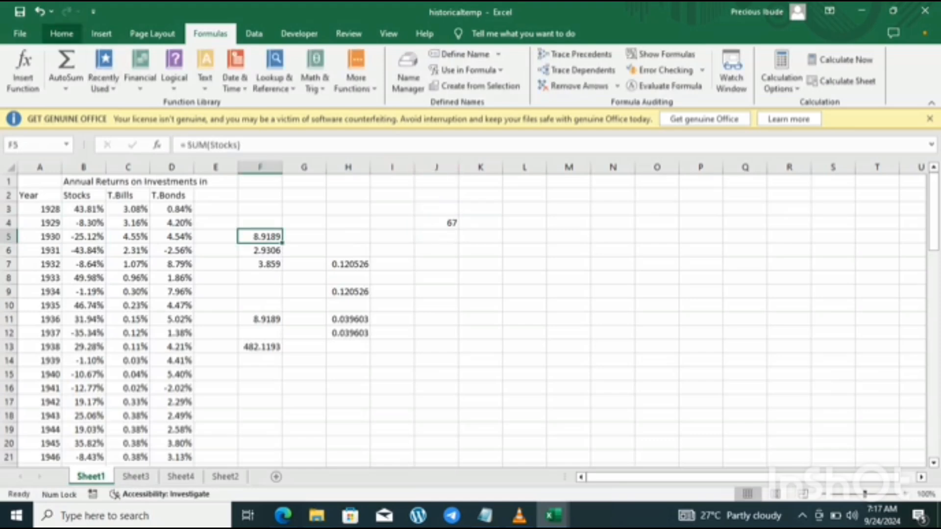
left_click(61, 34)
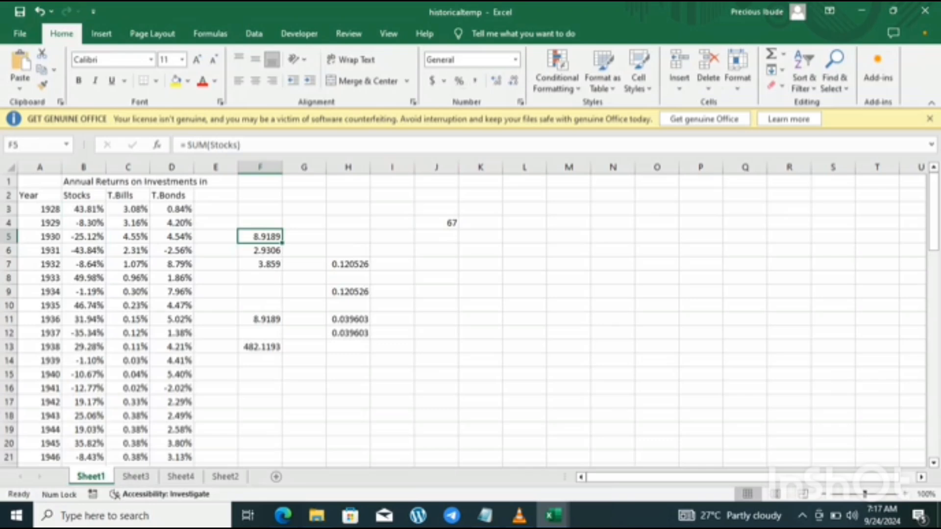
left_click(458, 80)
Give cell J4 of Sheet1 the range name checking
left_click(436, 223)
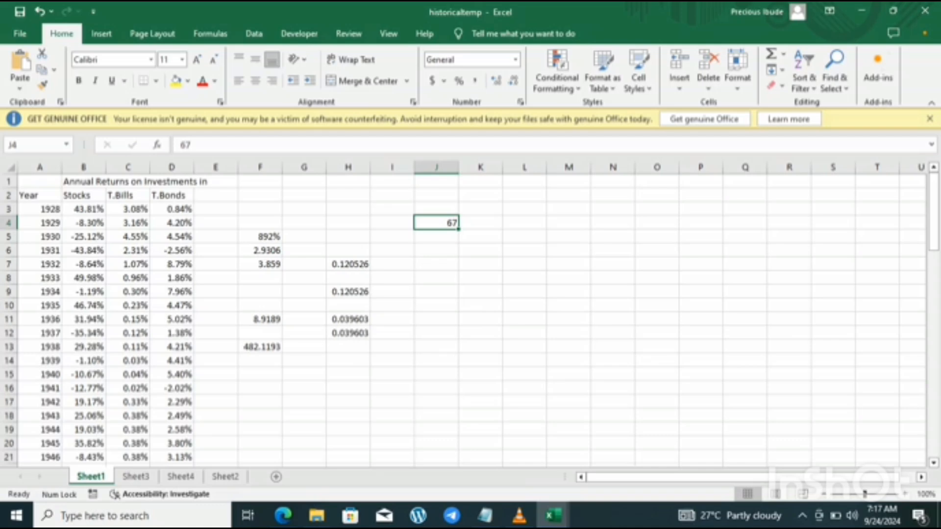
left_click(29, 144)
key("BackSpace")
type("checking")
key("Return")
Enter the formula =checking in cell B6 of Sheet3
left_click(135, 476)
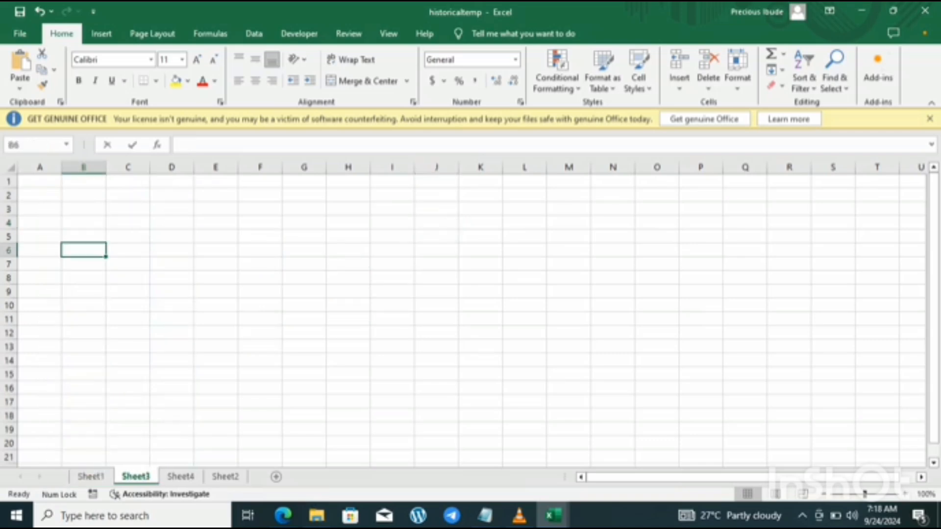
type("=checking")
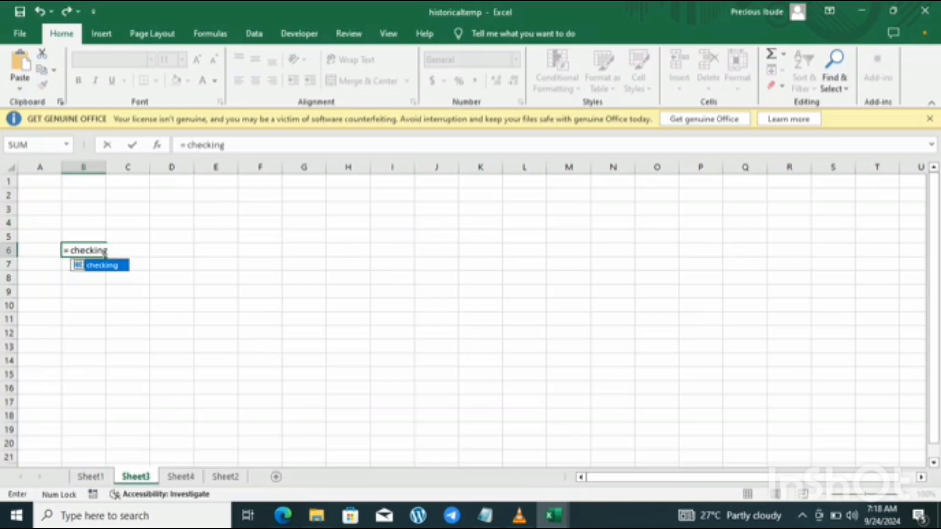
key("Return")
Enter the formula =checking in cell B5 of Sheet4
key("ctrl+Page_Down")
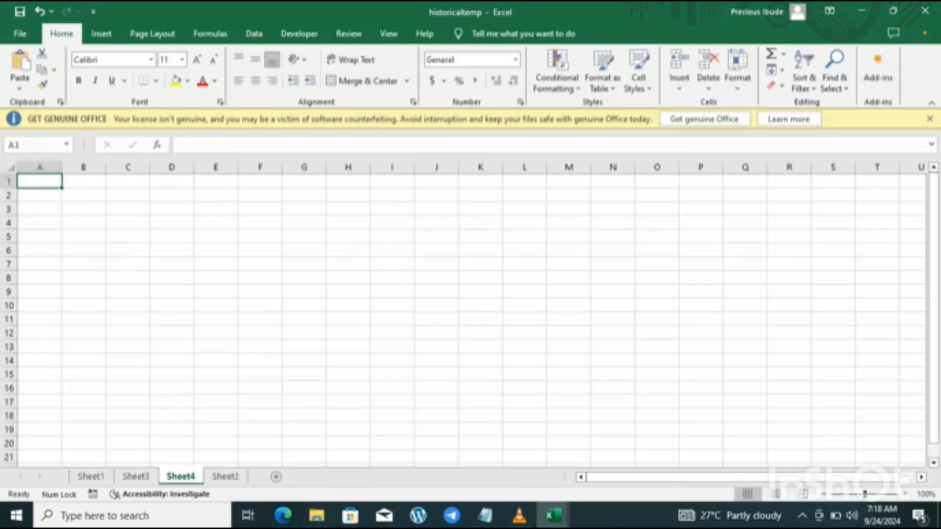
type("=")
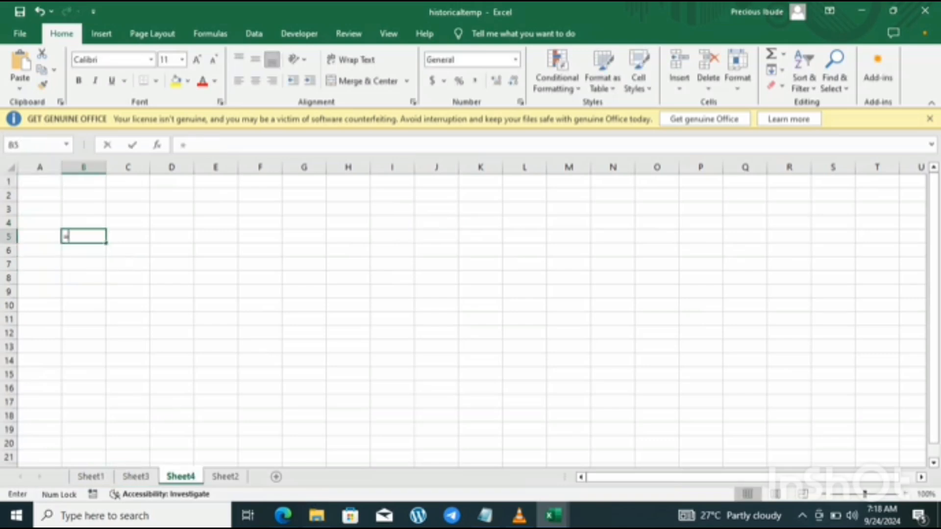
type("checking")
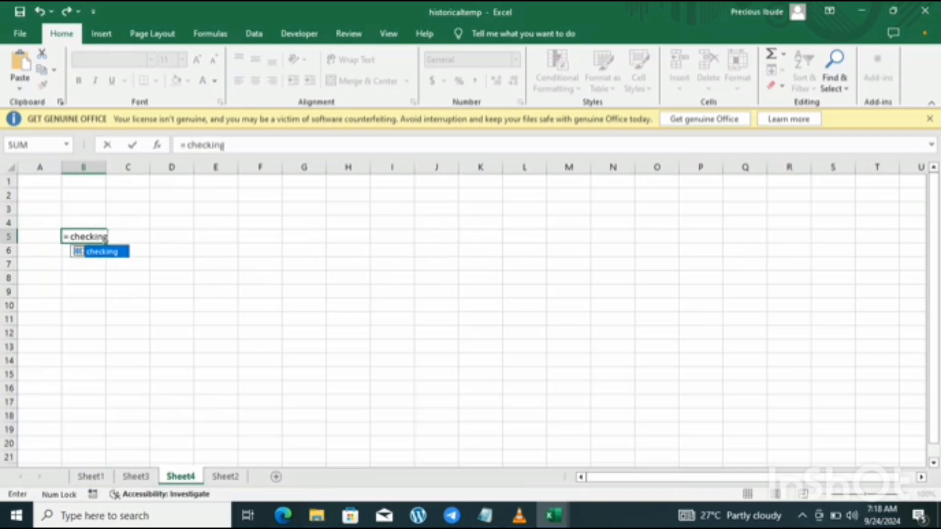
key("Return")
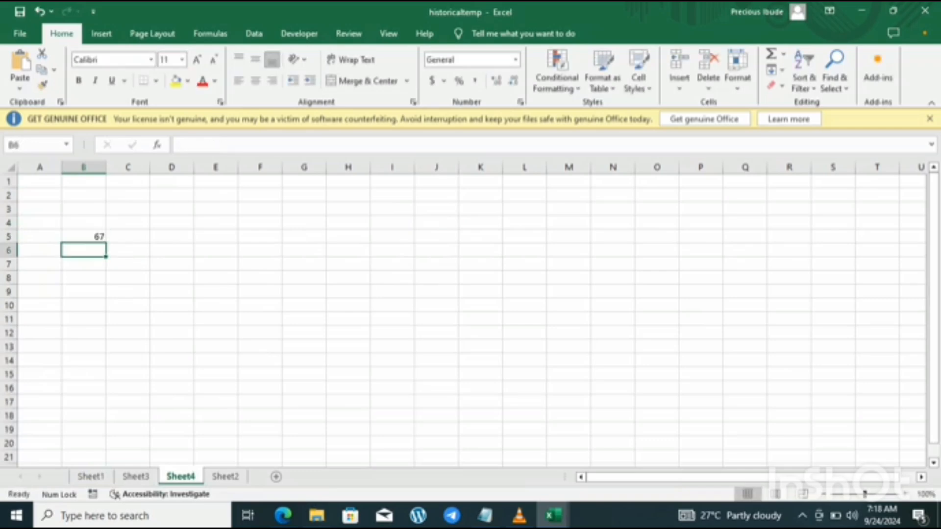
Enter the formula =checking in cell B5 of Sheet2
left_click(225, 476)
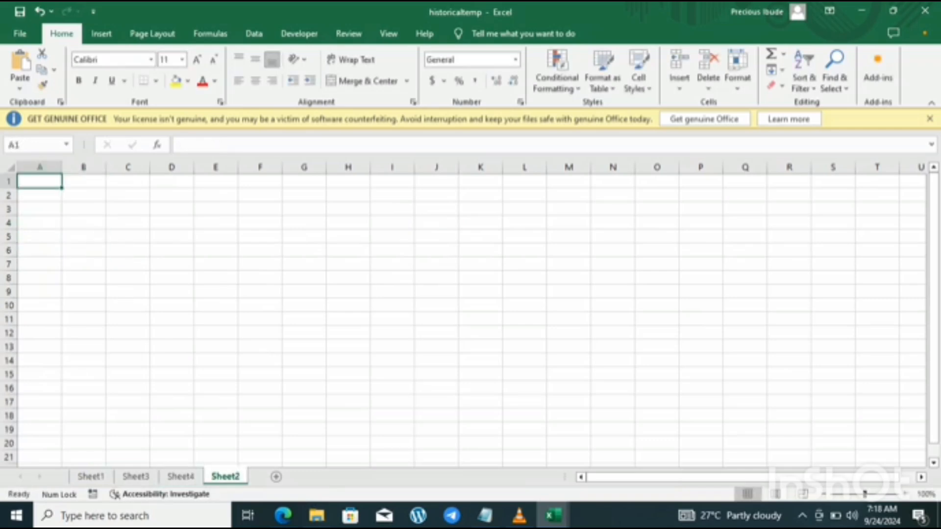
left_click(83, 237)
type("=ch")
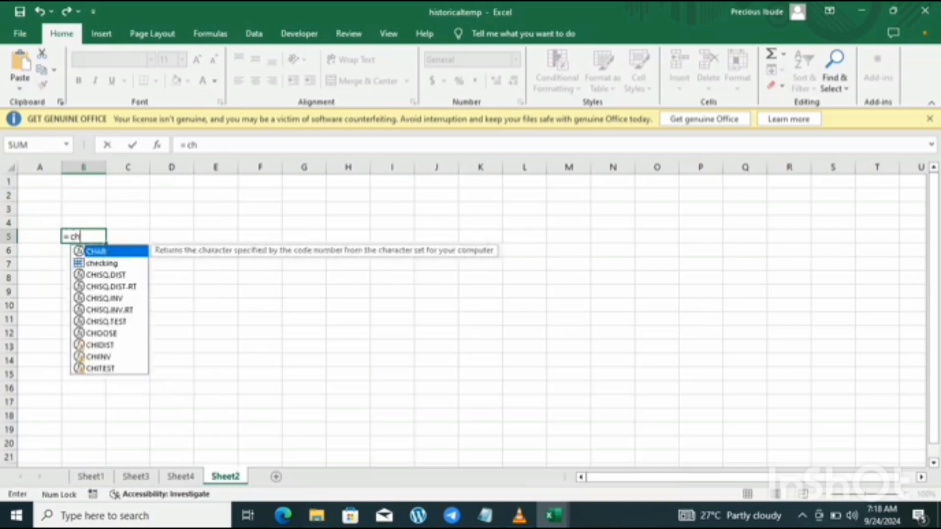
type("ecking")
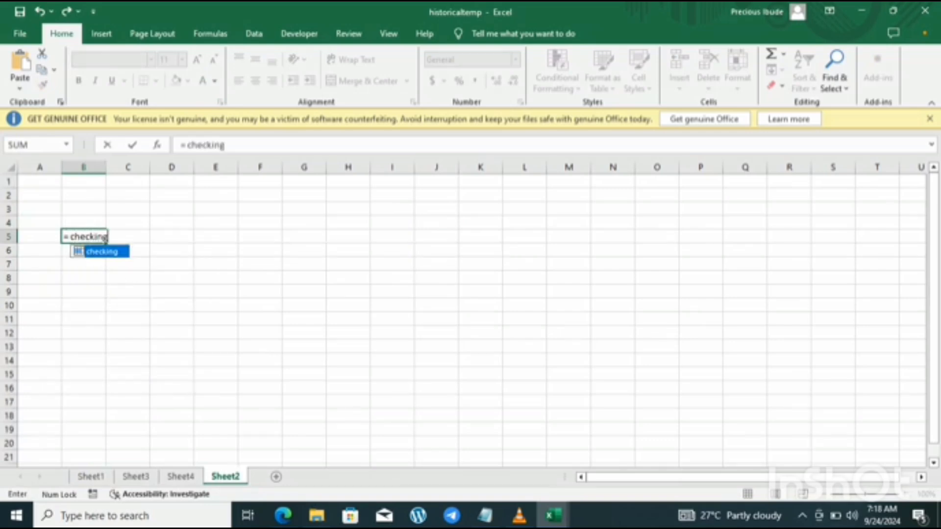
key("Return")
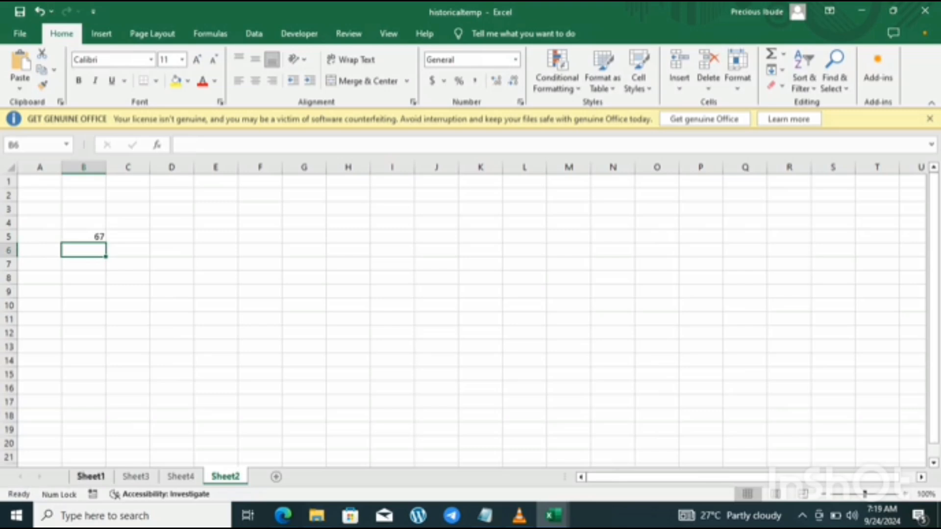
Go through Sheet1, Sheet3 and Sheet4 to compare the named cell with the formulas that refer to it
left_click(91, 477)
left_click(135, 477)
left_click(181, 477)
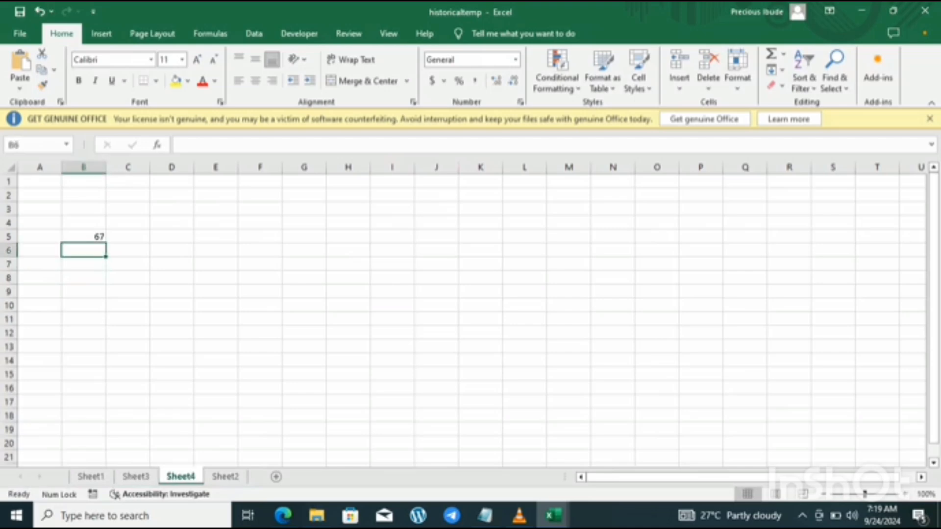
Go through all four sheets again to check the formulas that refer to the cell named checking on Sheet1
left_click(92, 477)
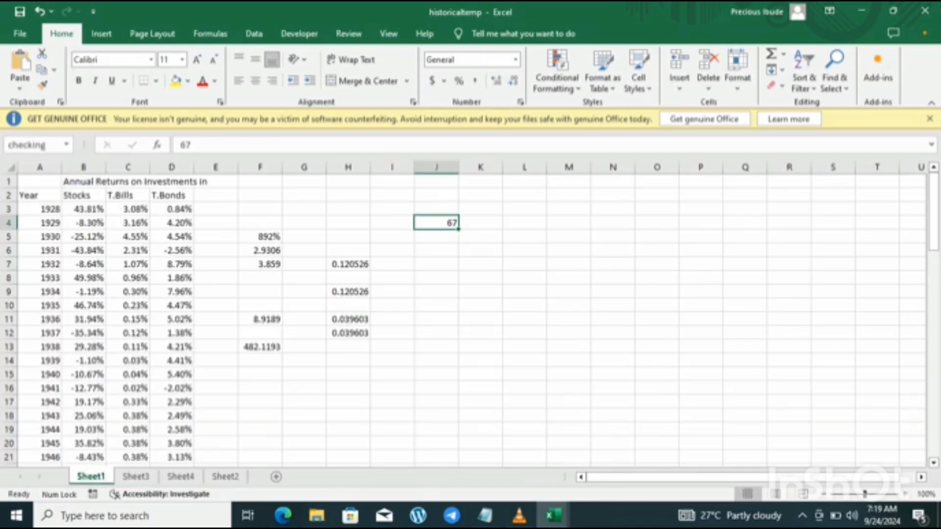
left_click(136, 477)
left_click(180, 477)
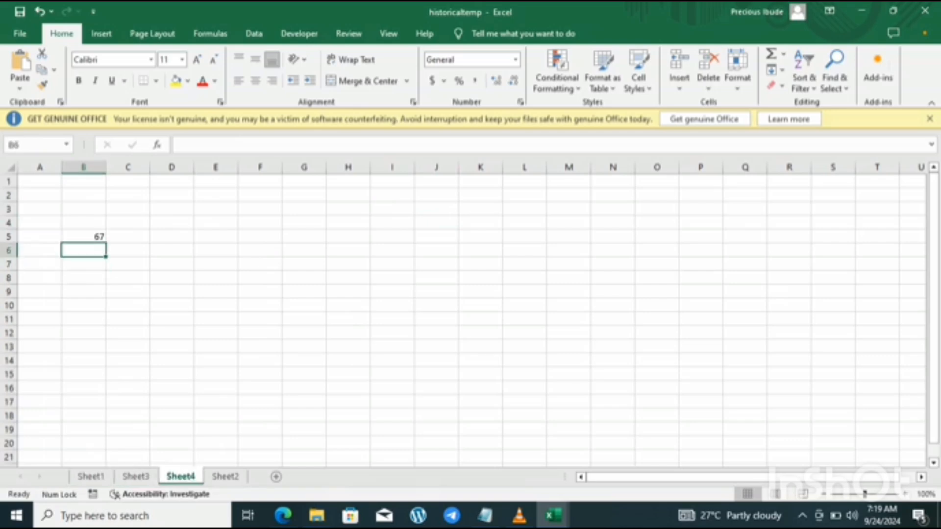
left_click(225, 477)
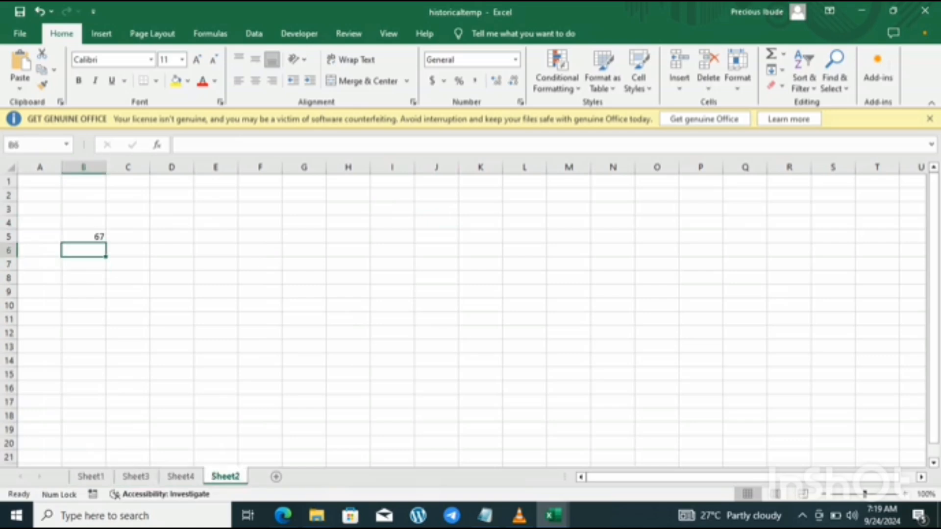
left_click(91, 477)
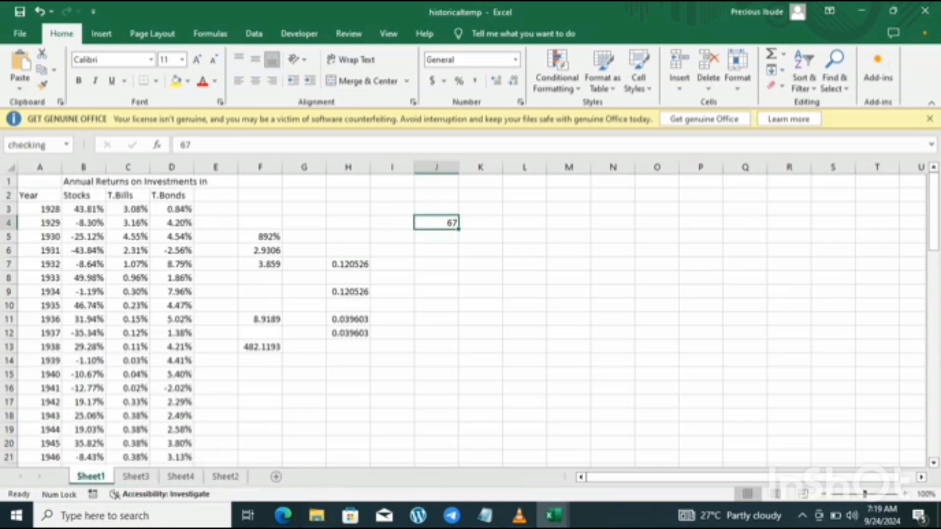
left_click(136, 477)
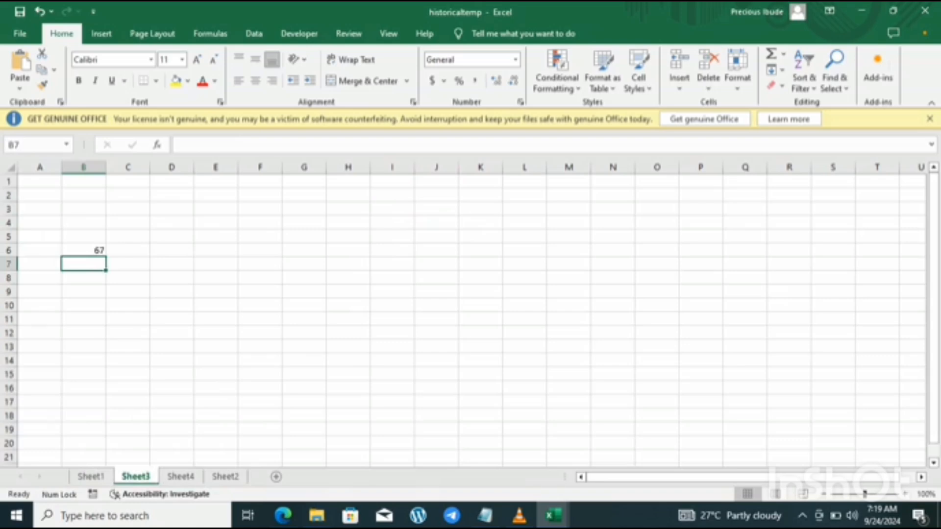
left_click(180, 477)
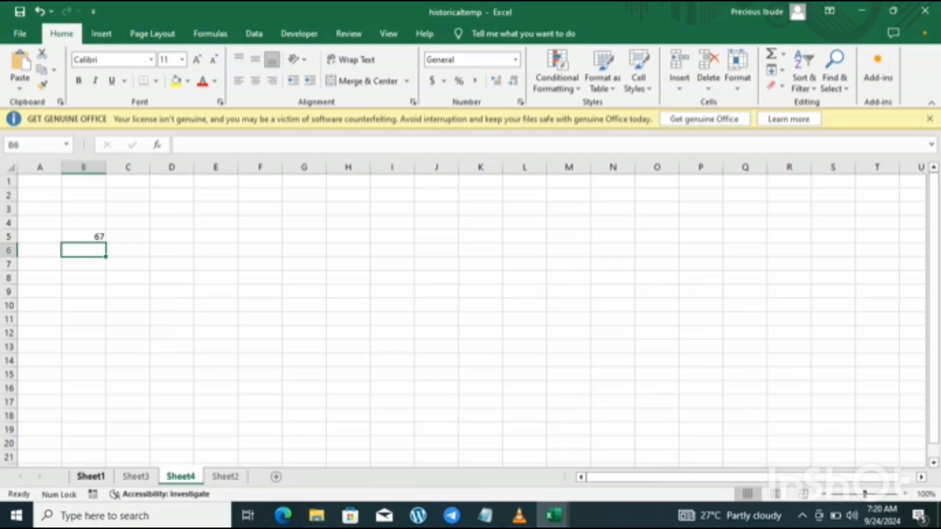
left_click(90, 476)
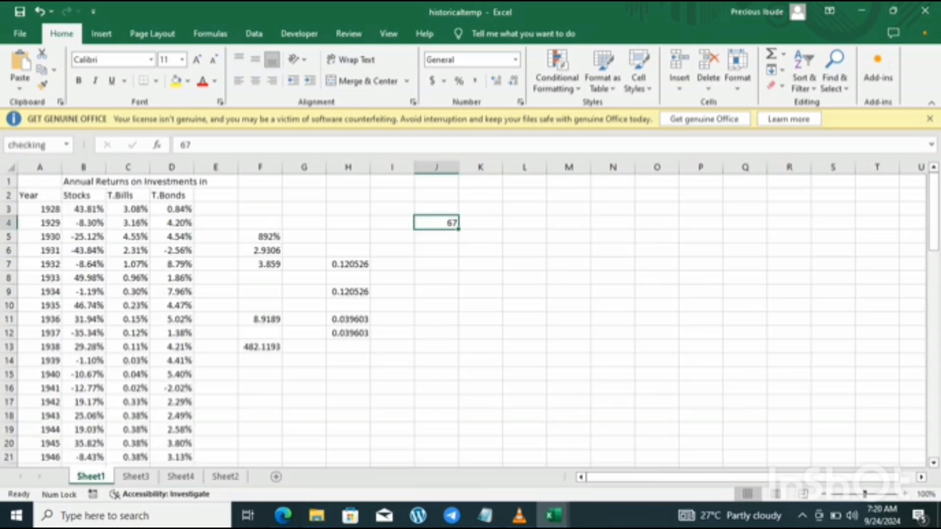
left_click(436, 291)
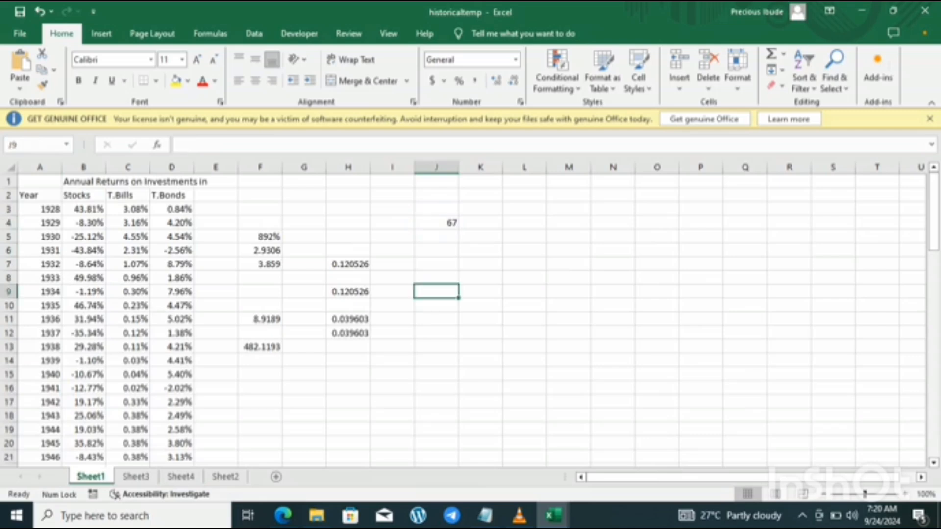
left_click(436, 223)
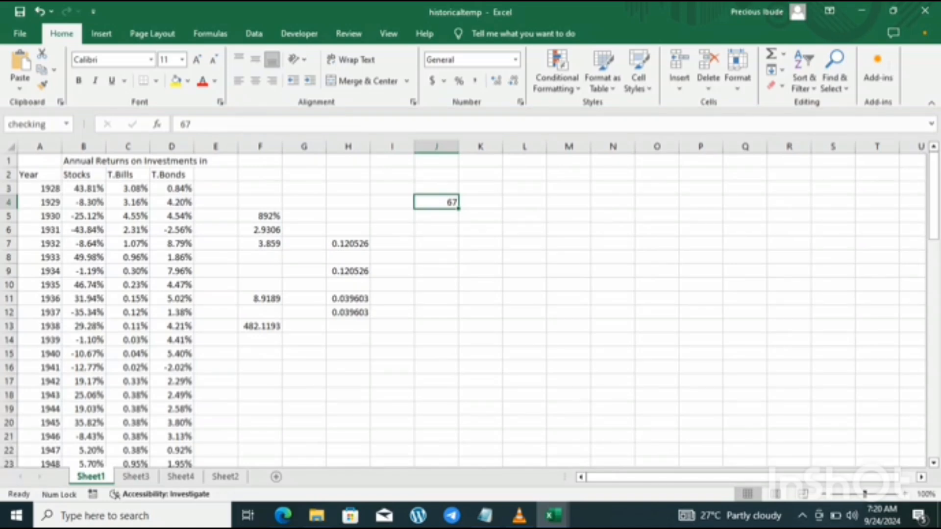
Enter the values 2, 3, 4 and 5 in cells L4 to L7 of Sheet1
left_click(437, 188)
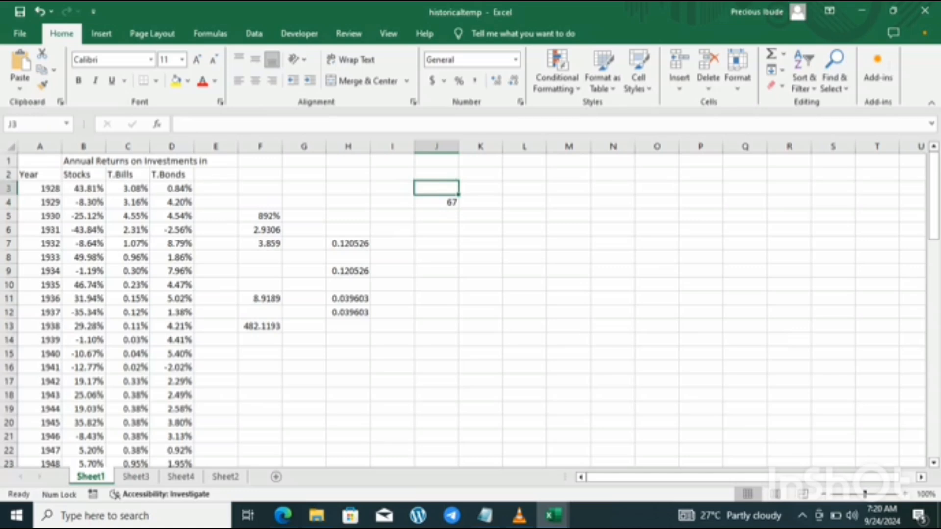
left_click(524, 202)
type("2")
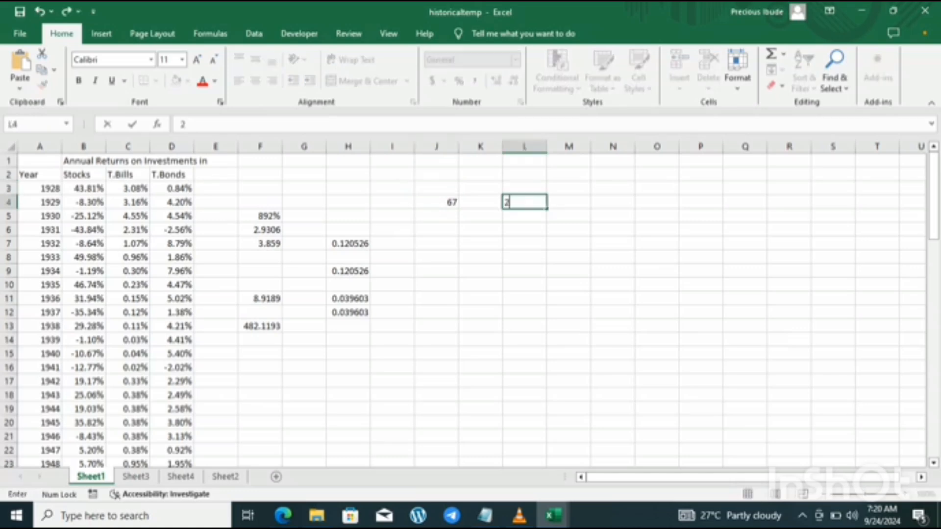
key("Return")
type("3")
key("Return")
type("4")
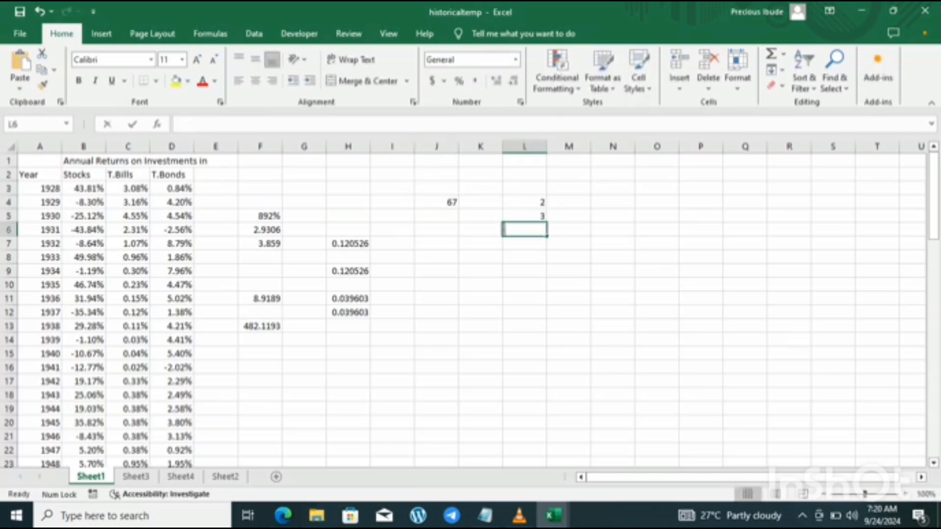
key("Return")
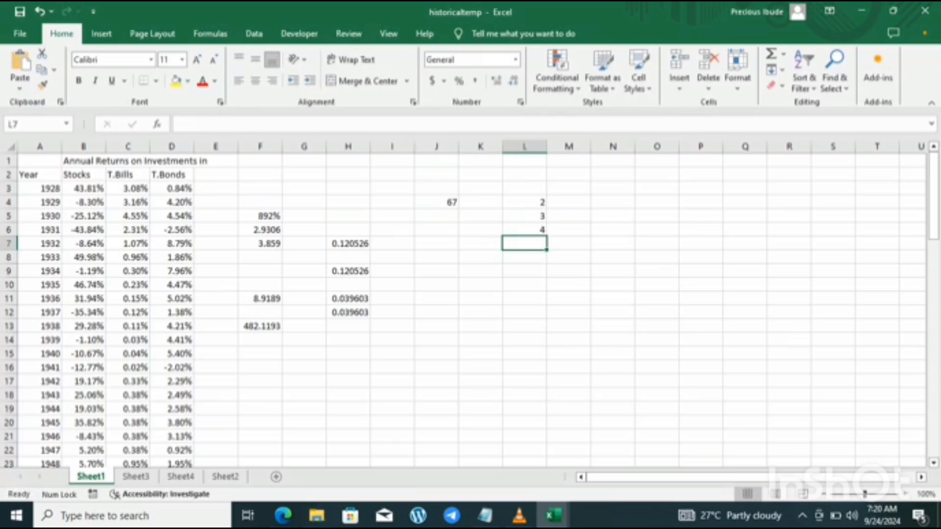
type("5")
key("Return")
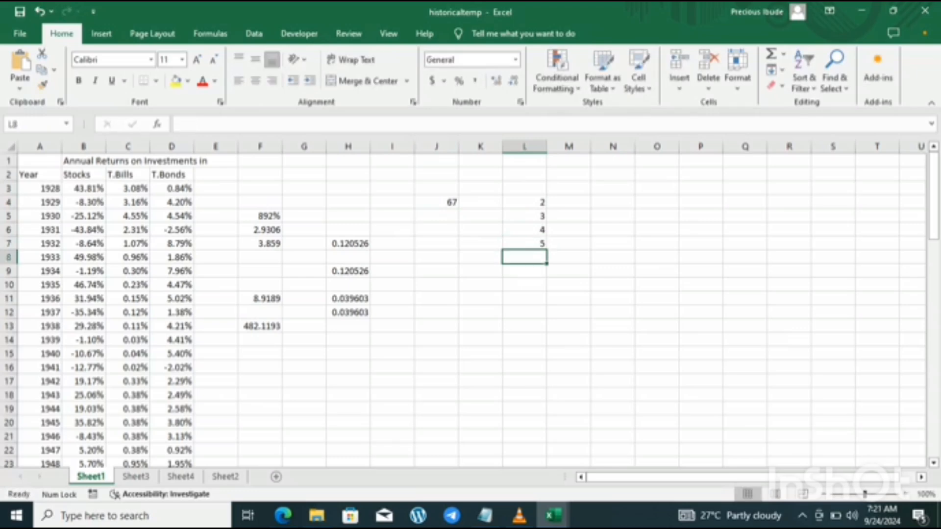
Give the range L4:L7 the name rangename and select the range again to check its name
left_click_drag(525, 202, 524, 243)
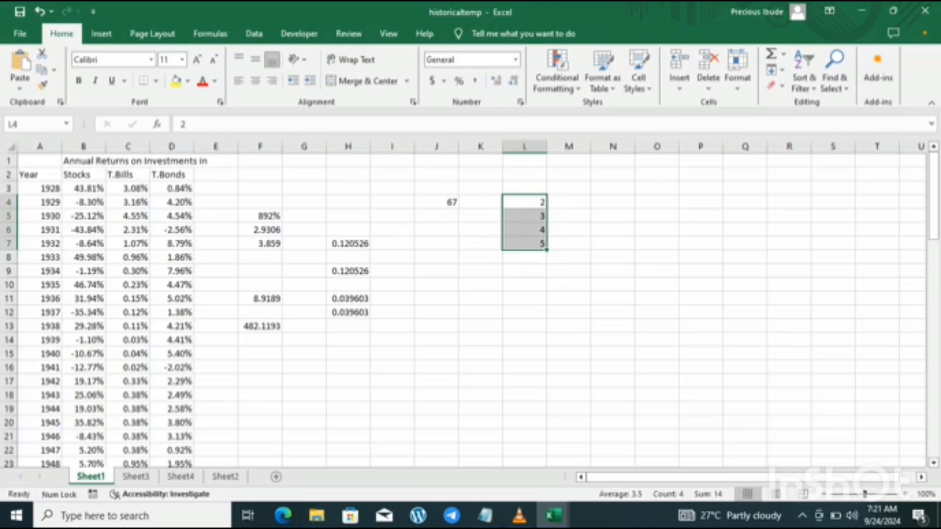
left_click(30, 125)
type("worksheet")
key("BackSpace")
key("BackSpace")
key("BackSpace")
key("BackSpace")
key("BackSpace")
key("BackSpace")
key("BackSpace")
key("BackSpace")
key("BackSpace")
type("rangename")
key("Return")
left_click(524, 298)
left_click_drag(525, 202, 524, 243)
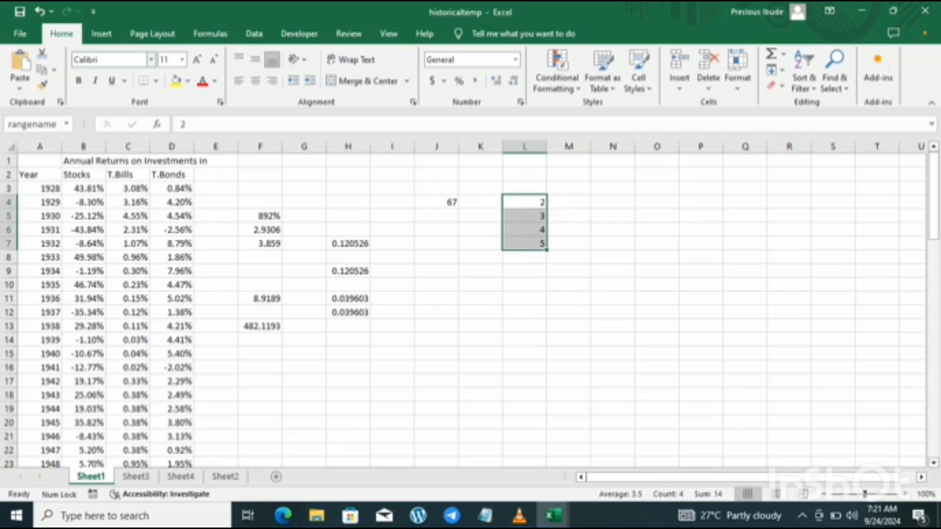
Review the scope of the workbook's defined names in the Name Manager, including whether the scope of checking can be edited
left_click(210, 33)
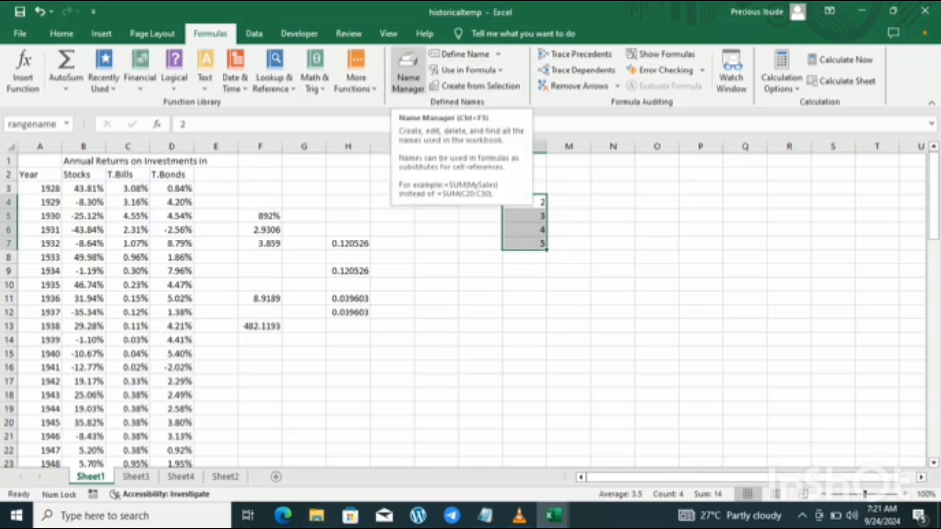
left_click(408, 71)
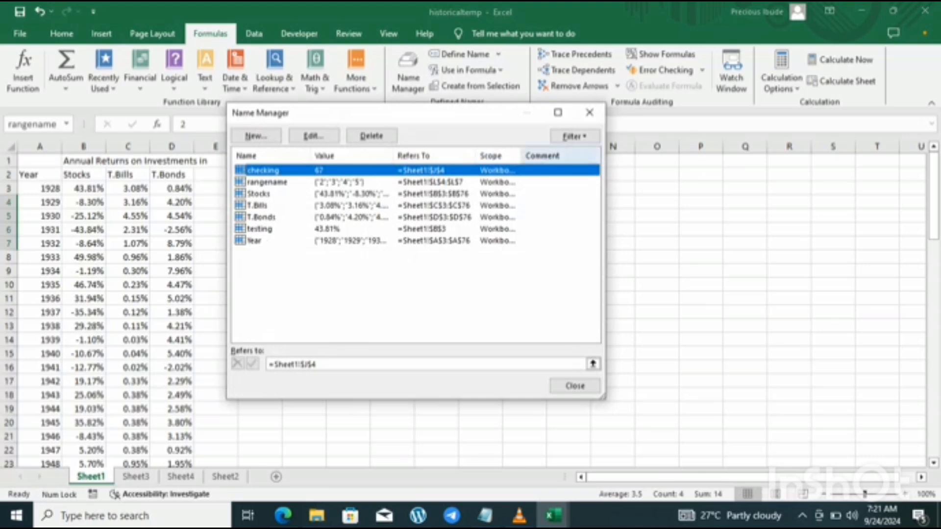
left_click(558, 113)
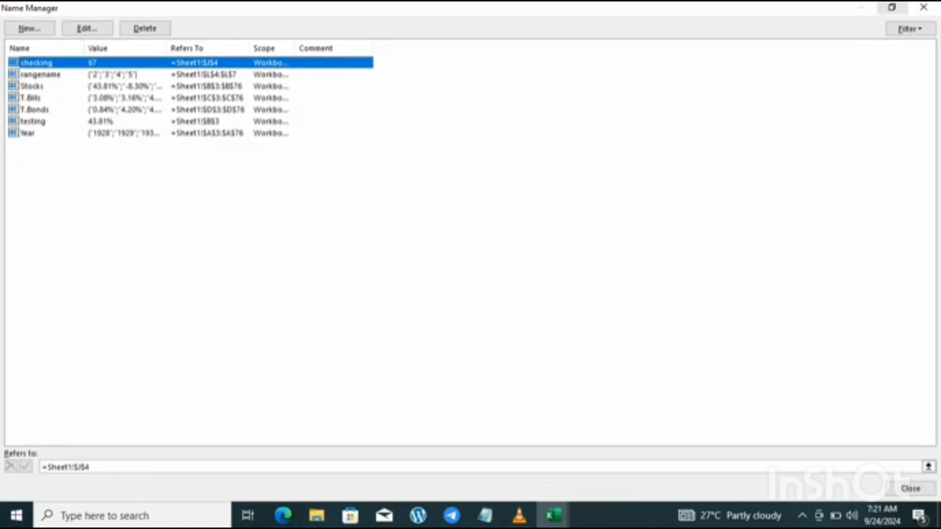
left_click(892, 7)
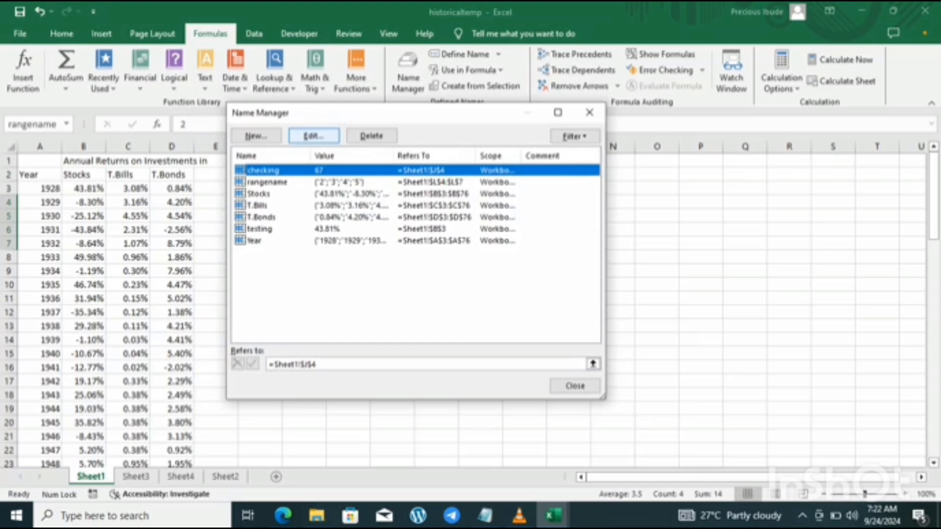
left_click(314, 136)
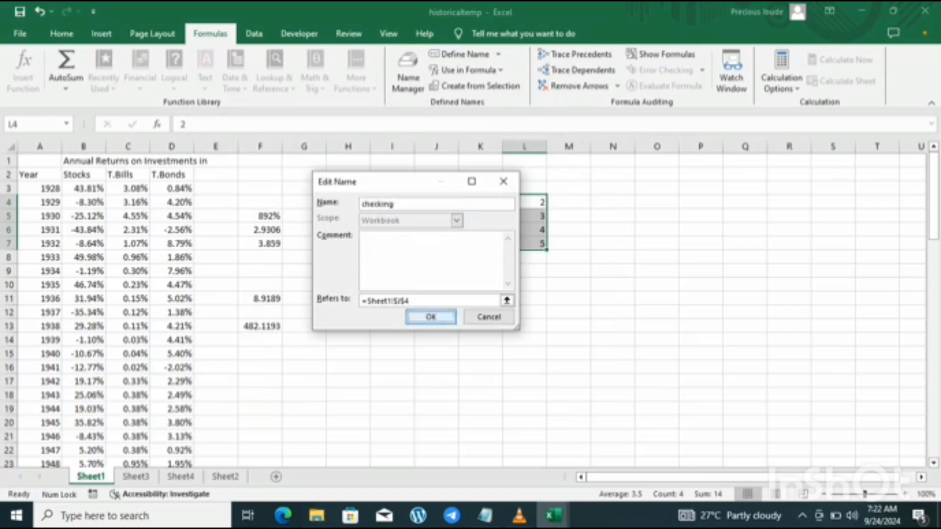
left_click(488, 316)
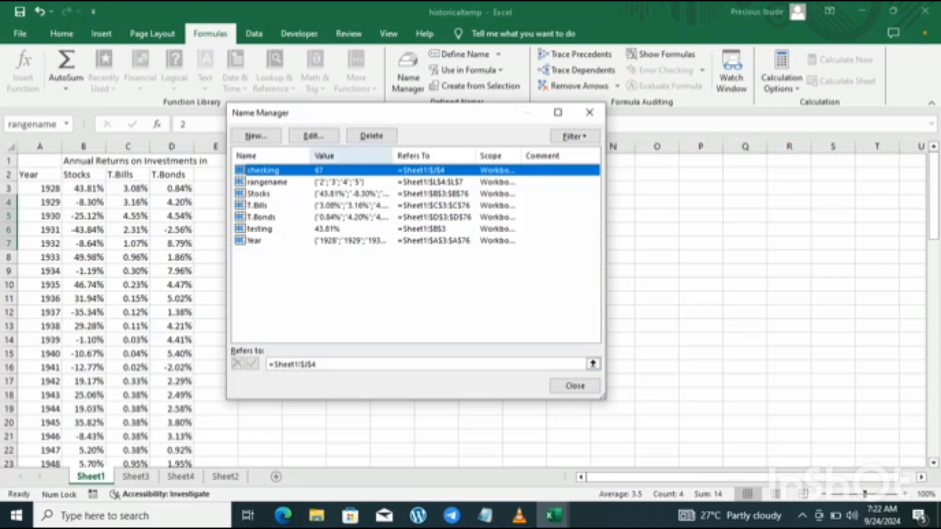
Try to define the name "sheet1 range name" with Sheet1 scope for the range L4:L7
left_click(256, 136)
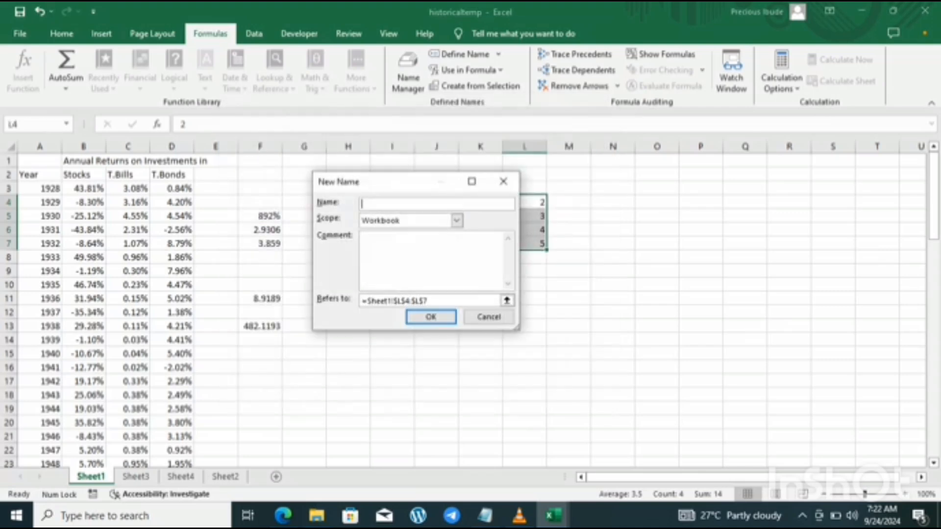
key("Tab")
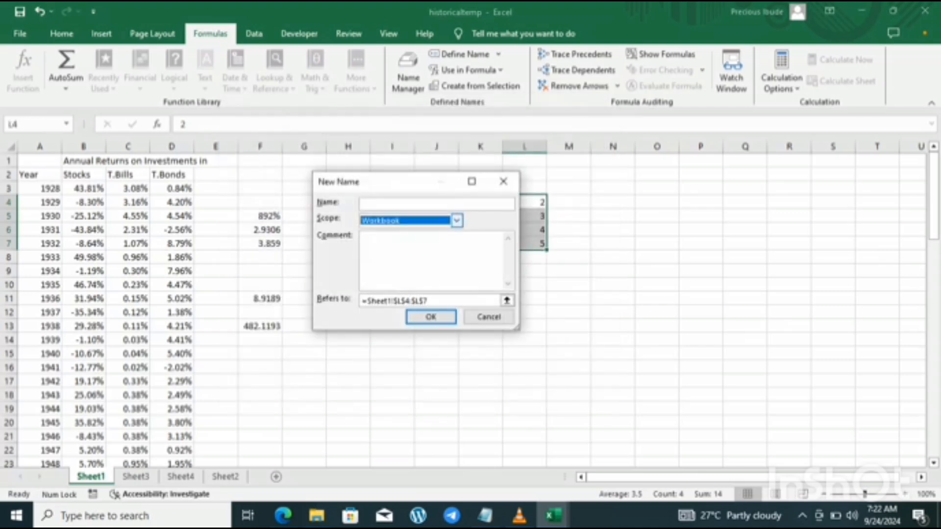
left_click(457, 221)
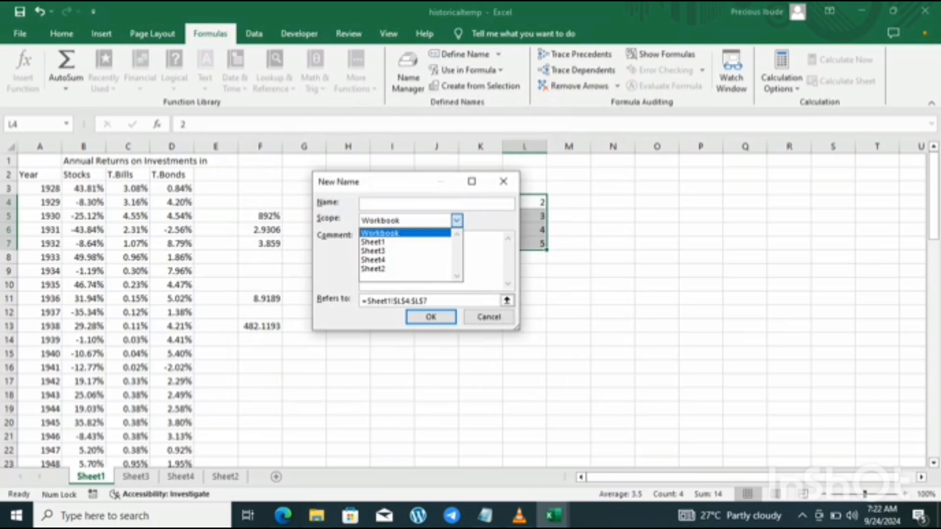
left_click(457, 220)
left_click(456, 221)
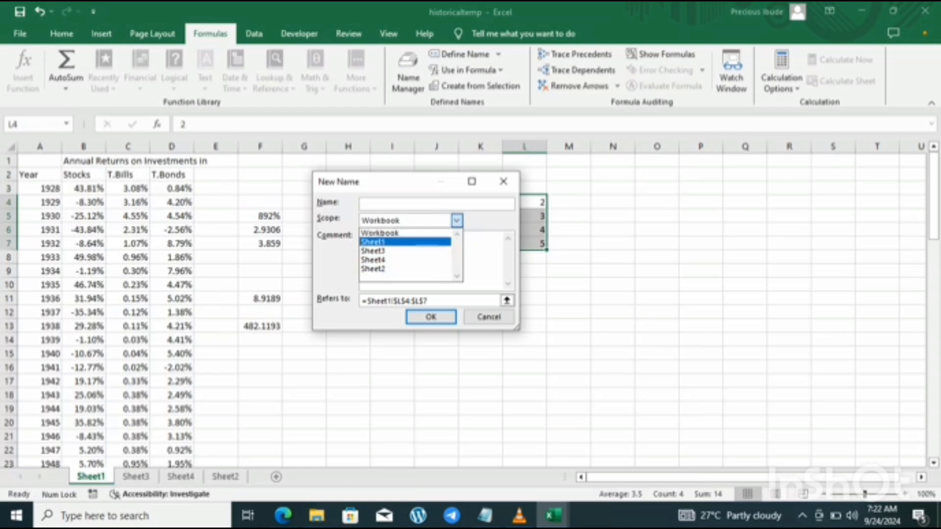
left_click(392, 242)
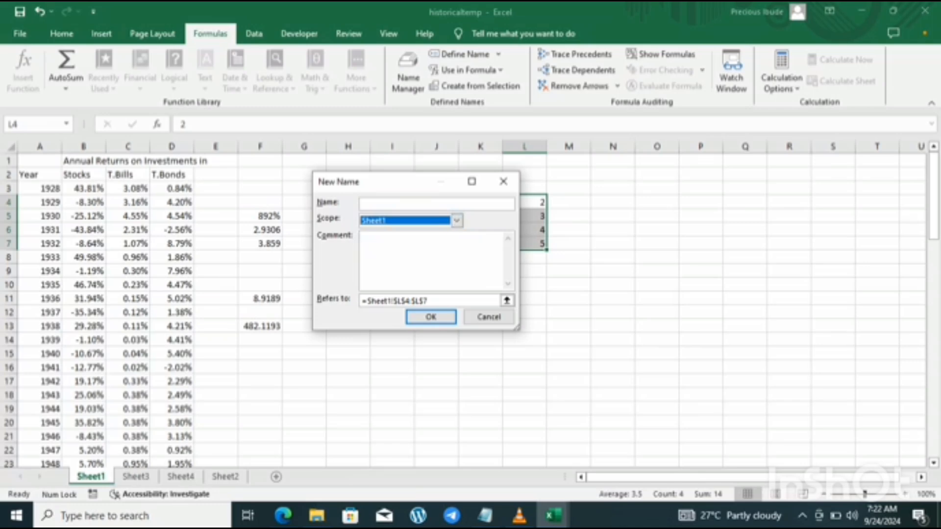
left_click(411, 204)
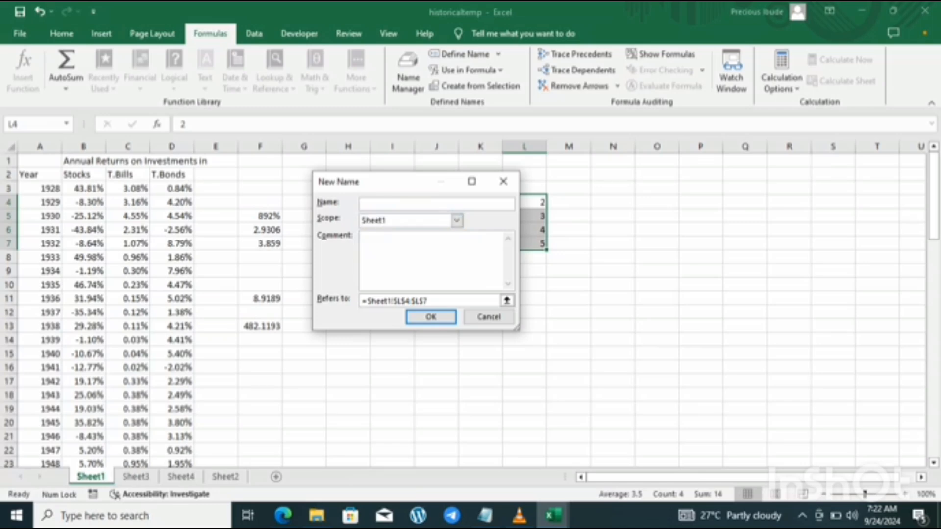
type("sheet1 range name")
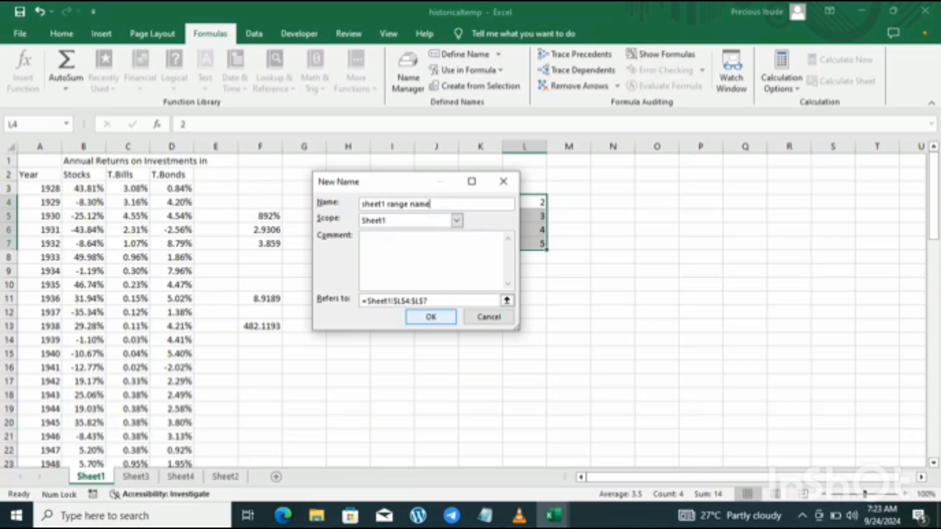
key("shift+Home")
key("Return")
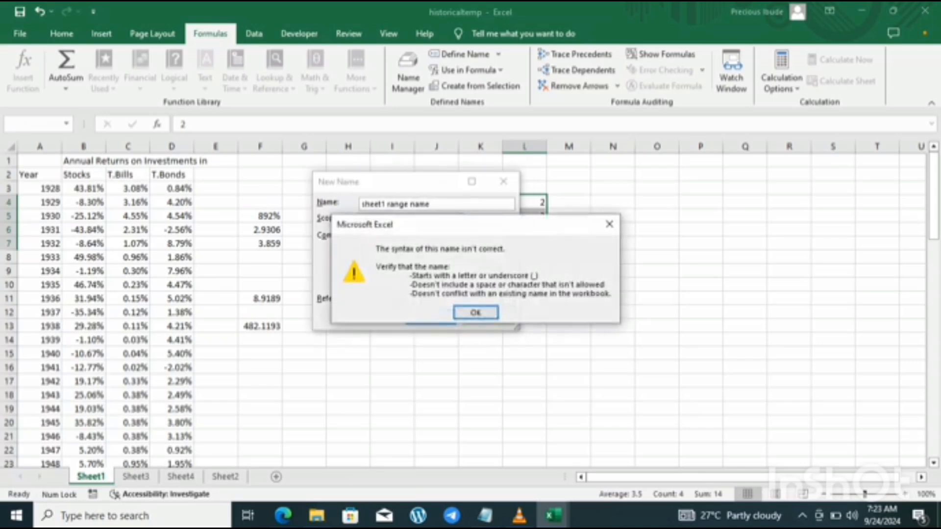
key("Return")
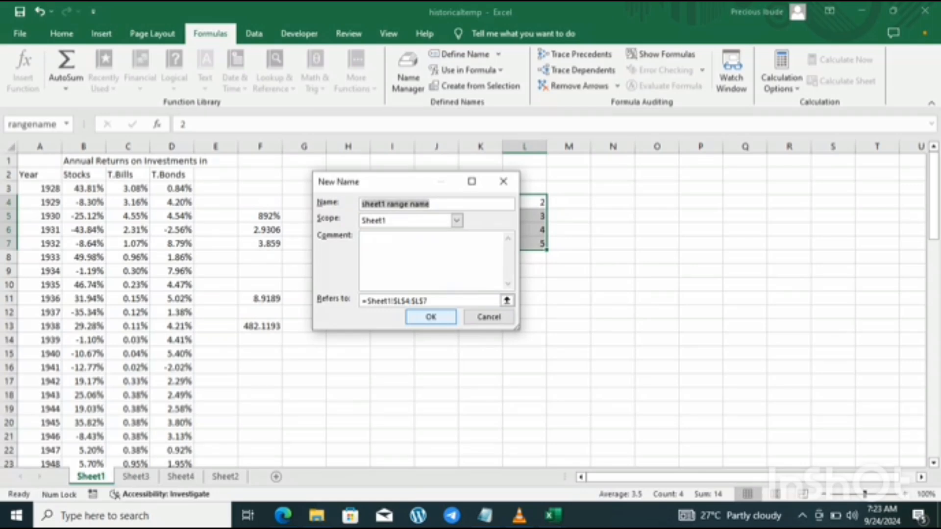
left_click(489, 317)
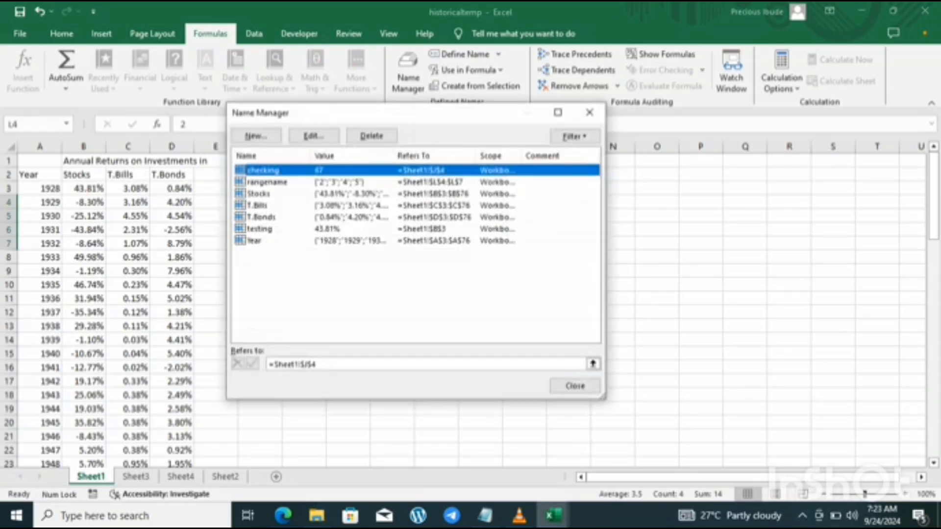
left_click(575, 386)
Enter the values 1, 2, 3, 4 and 5 in cells K12 to K16 of Sheet1
left_click(481, 353)
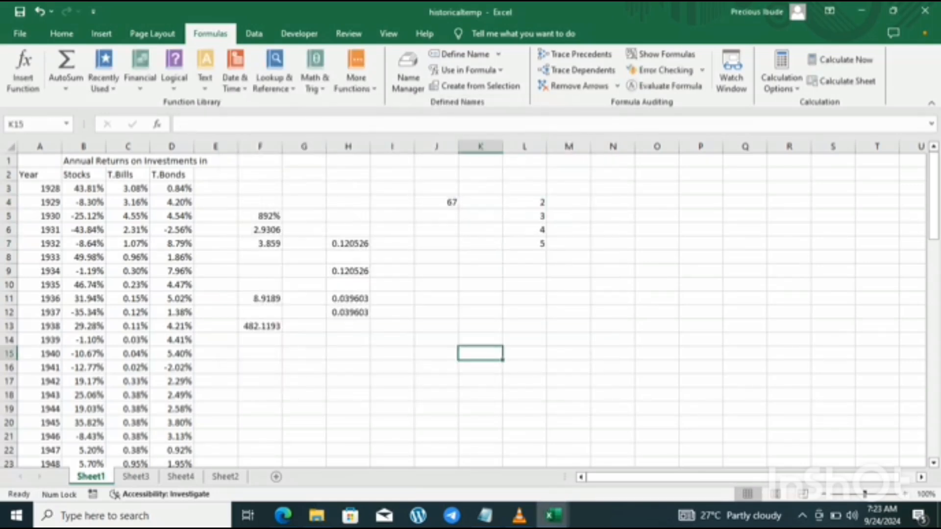
left_click(480, 312)
type("1")
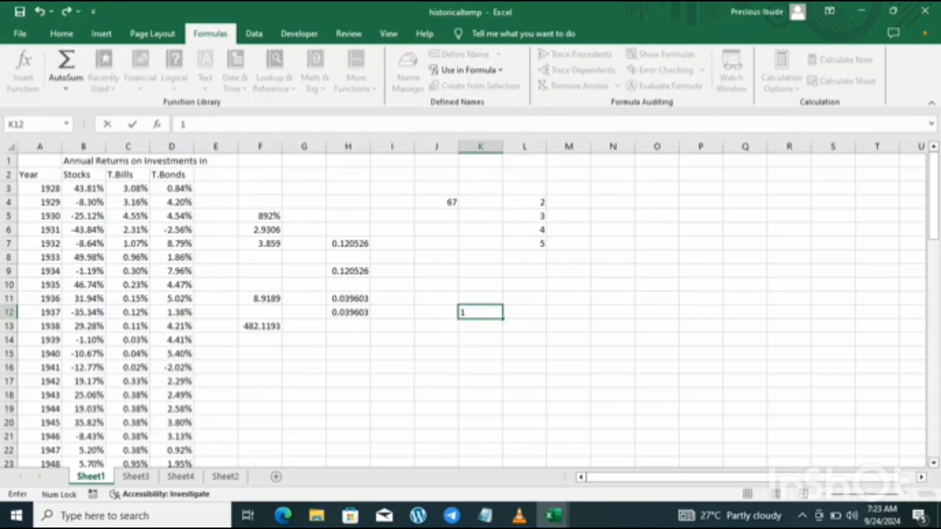
key("Return")
type("2")
key("Return")
type("3")
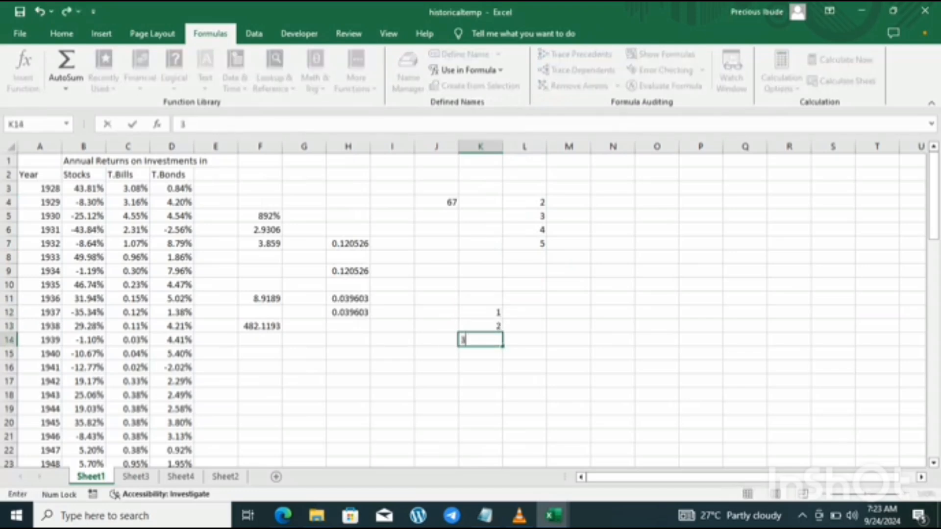
key("Return")
type("4")
key("Return")
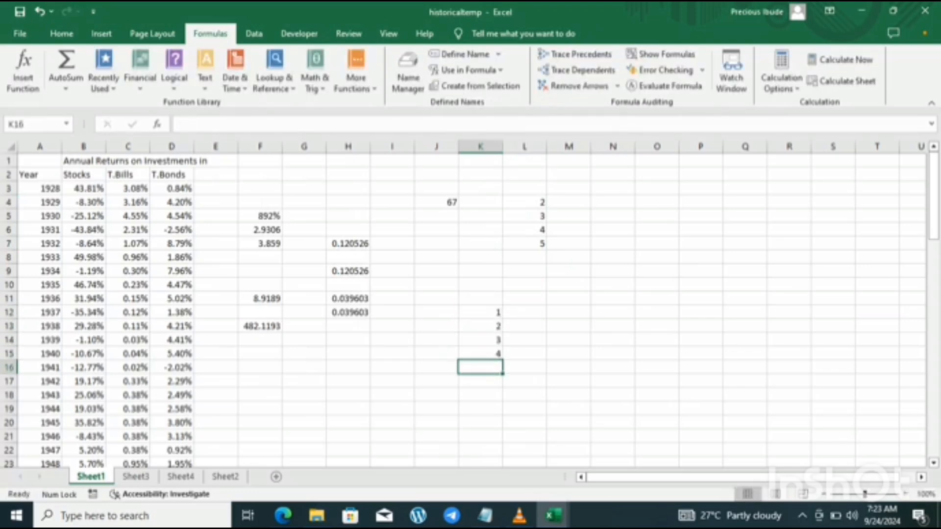
type("5")
key("Return")
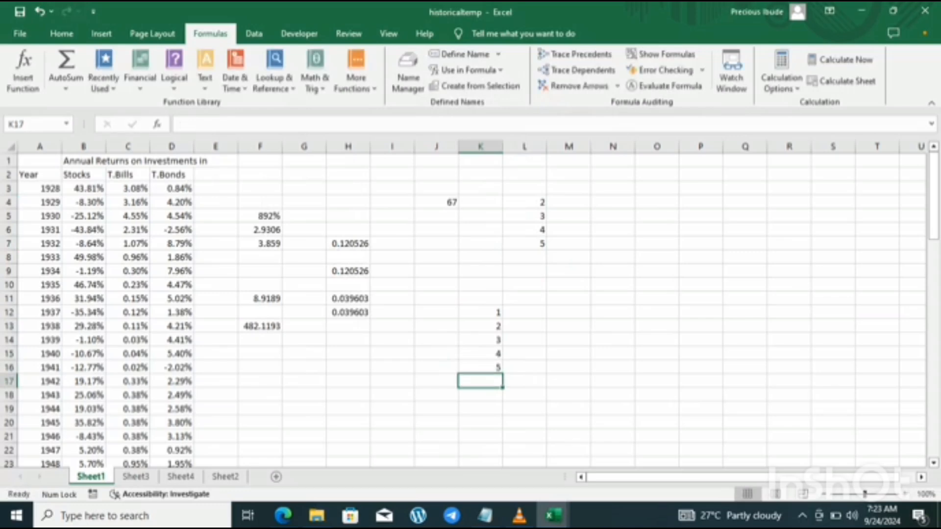
Try to define the name "sheet rangename" with Sheet1 scope for the range K12:K16
left_click_drag(480, 313, 481, 368)
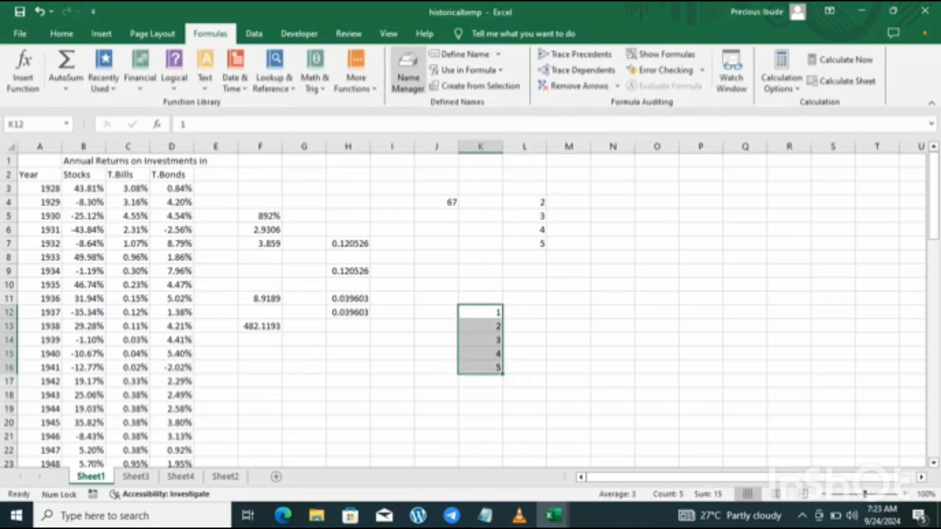
left_click(408, 71)
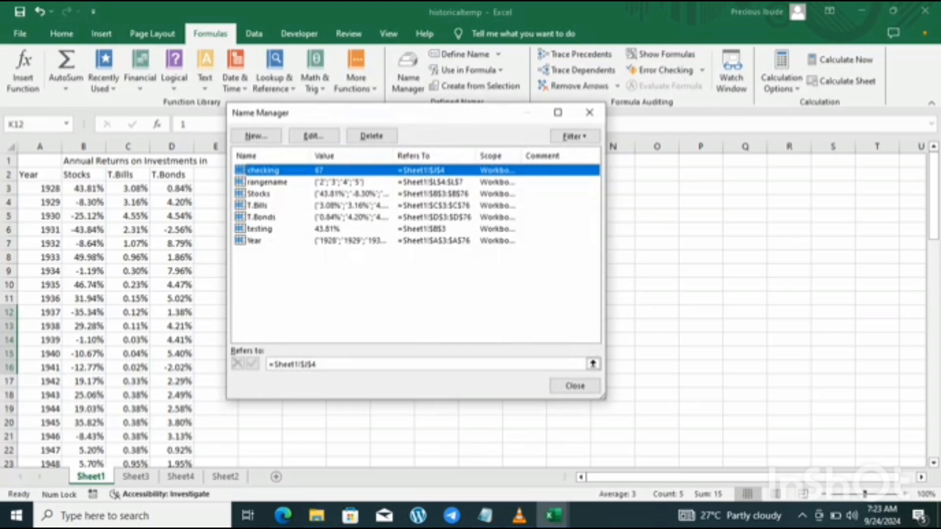
left_click(256, 135)
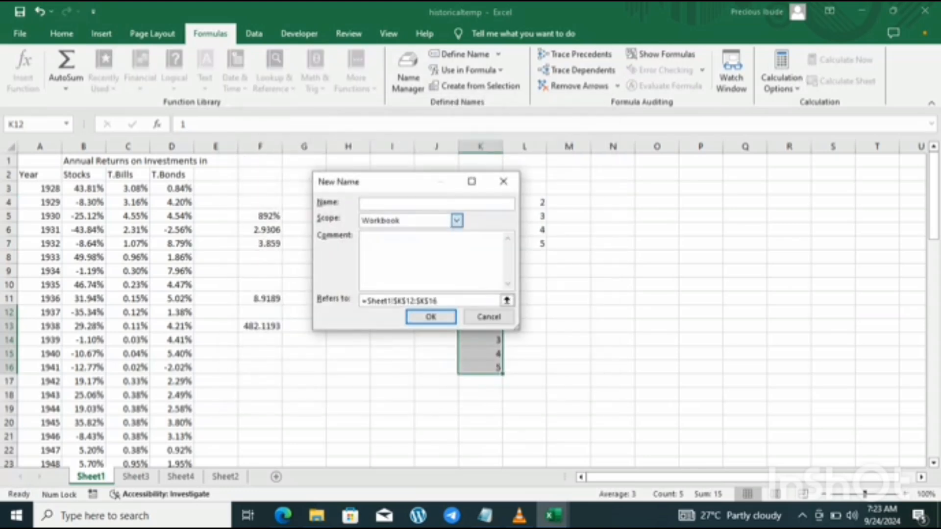
left_click(457, 221)
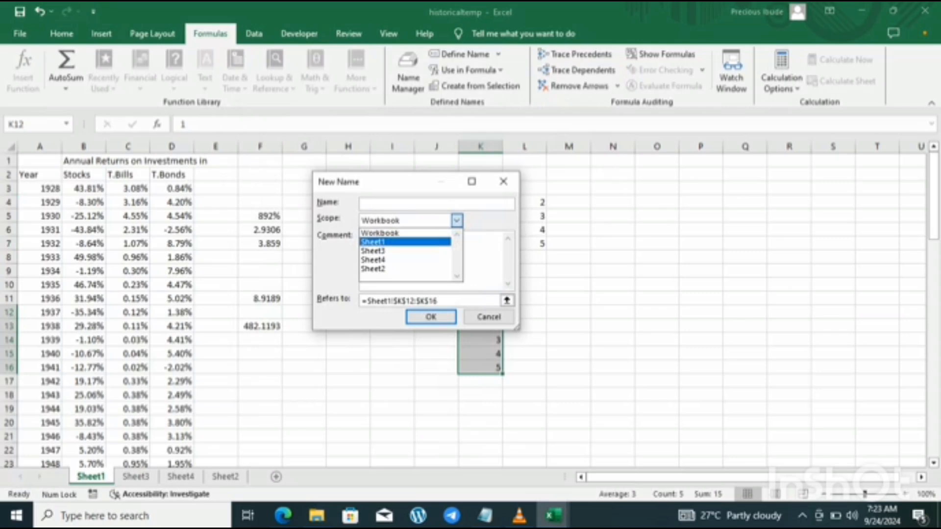
left_click(374, 242)
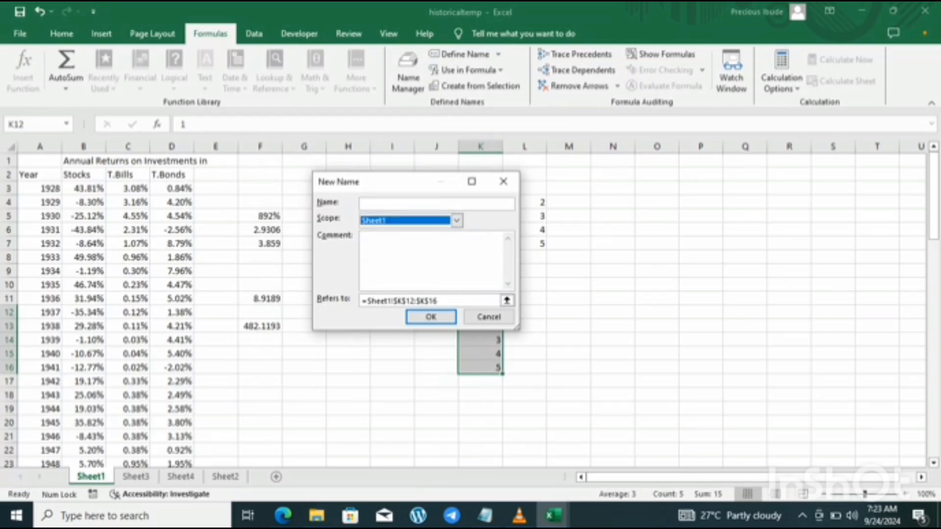
left_click(387, 204)
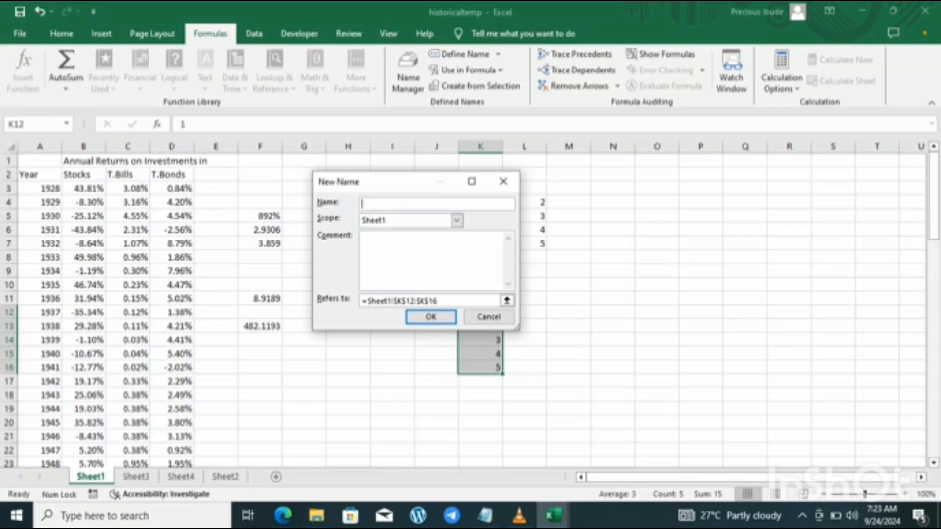
type("sN")
type("eet ra")
type("ngena")
type("me")
key("Return")
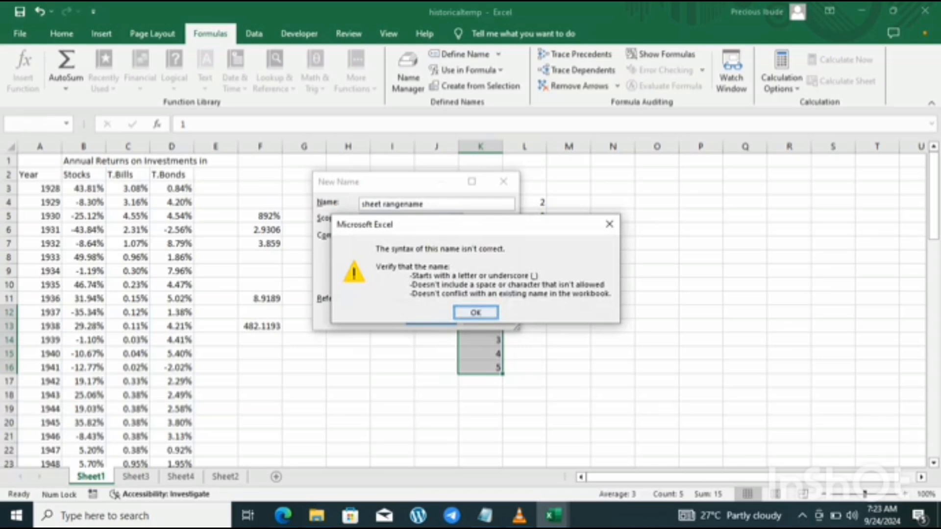
key("Return")
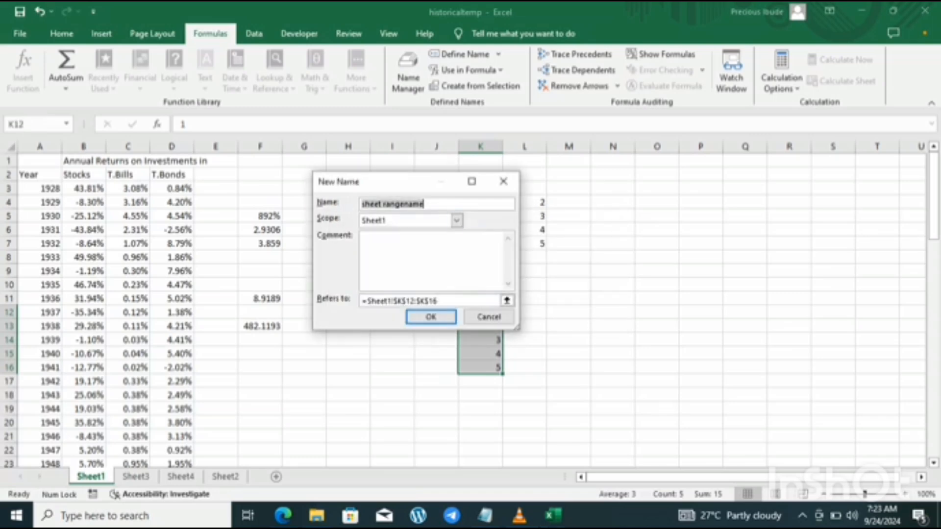
Create the Sheet1-scope name as sheet_rangename and sort the defined names by scope
left_click(383, 204)
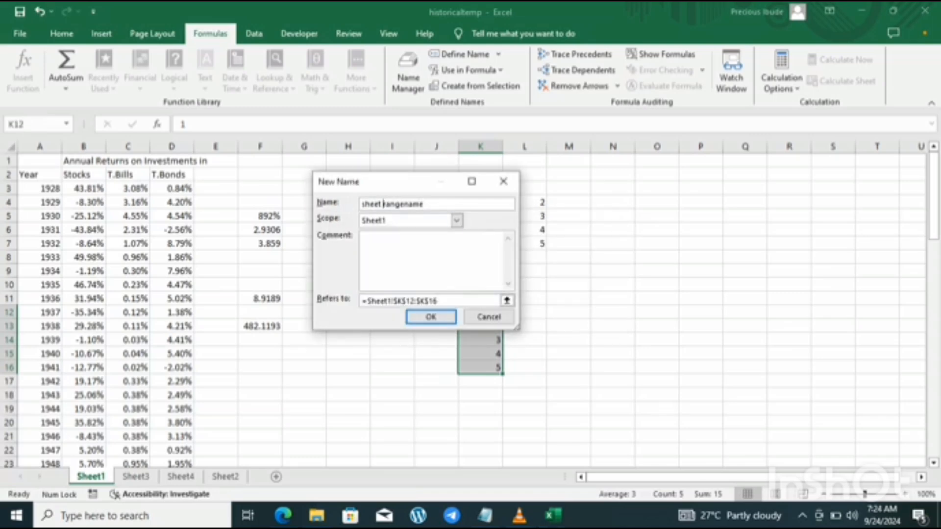
key("BackSpace")
type("_")
key("Return")
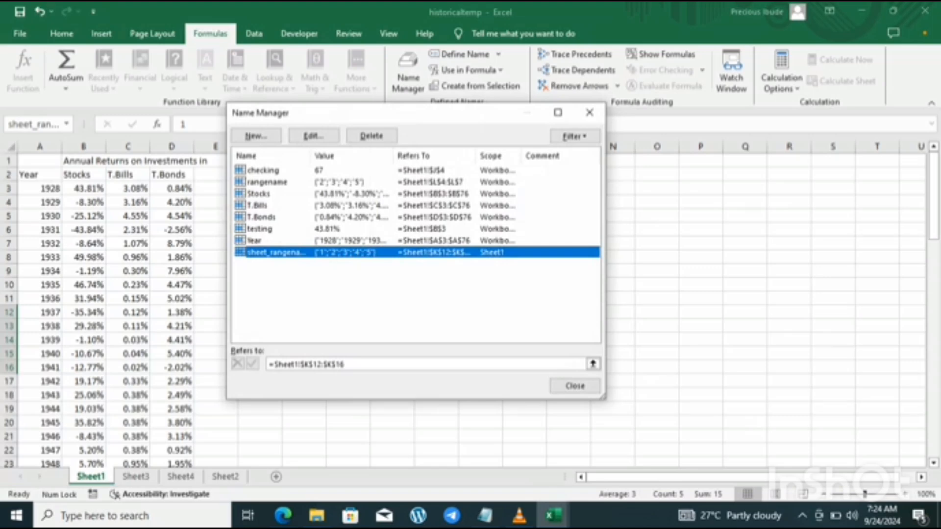
left_click(492, 155)
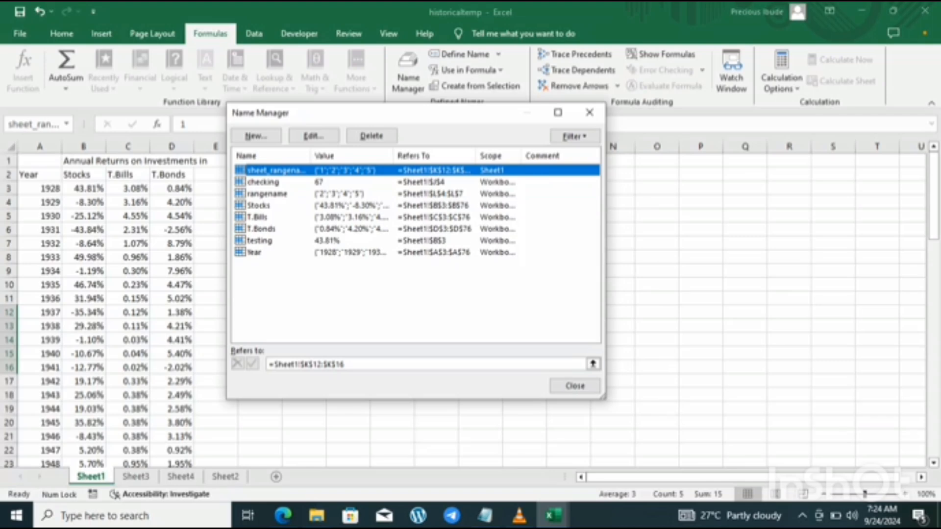
left_click(574, 385)
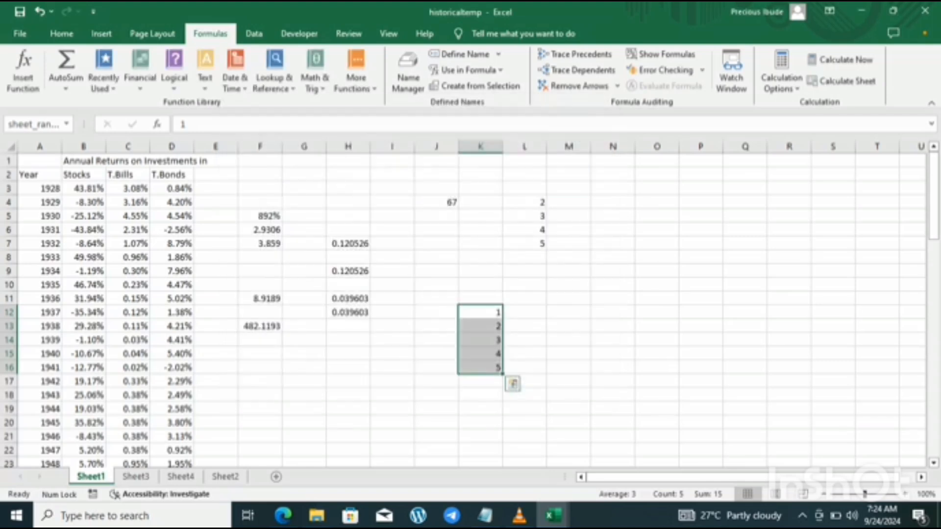
Reselect K12:K16 to check its name and enter the formula =sheet in cell H16
left_click(348, 395)
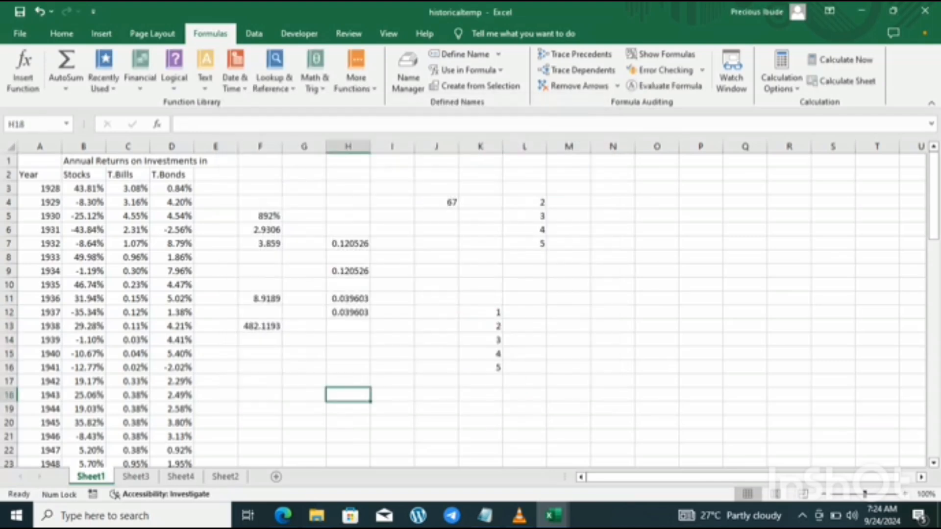
left_click_drag(480, 312, 480, 367)
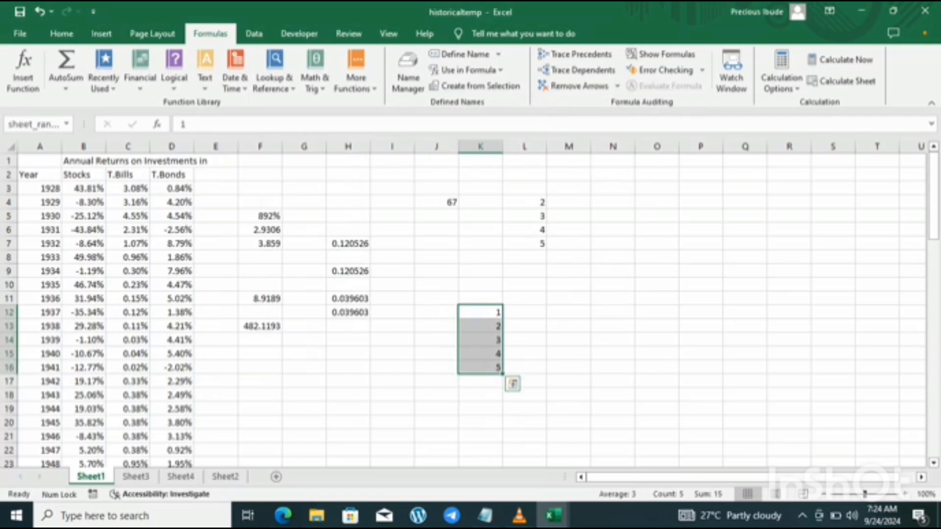
left_click(348, 368)
type("=s")
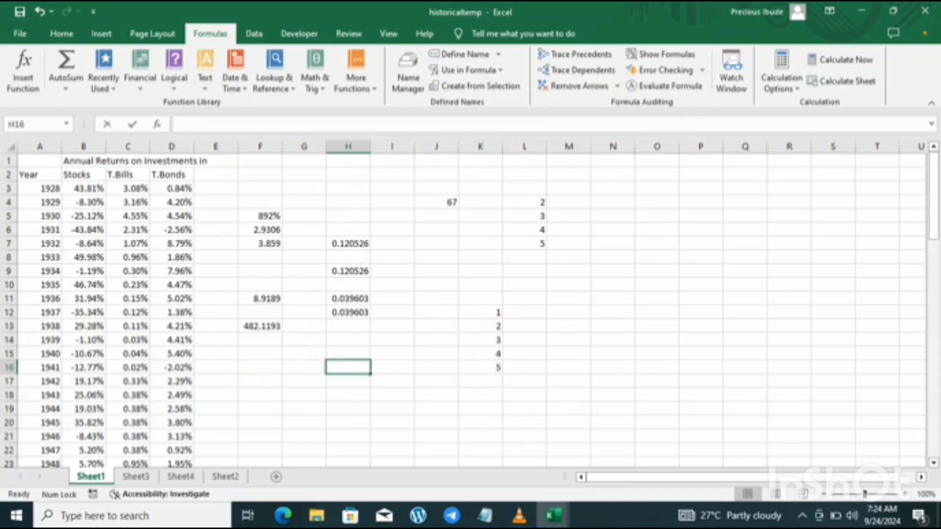
type("h")
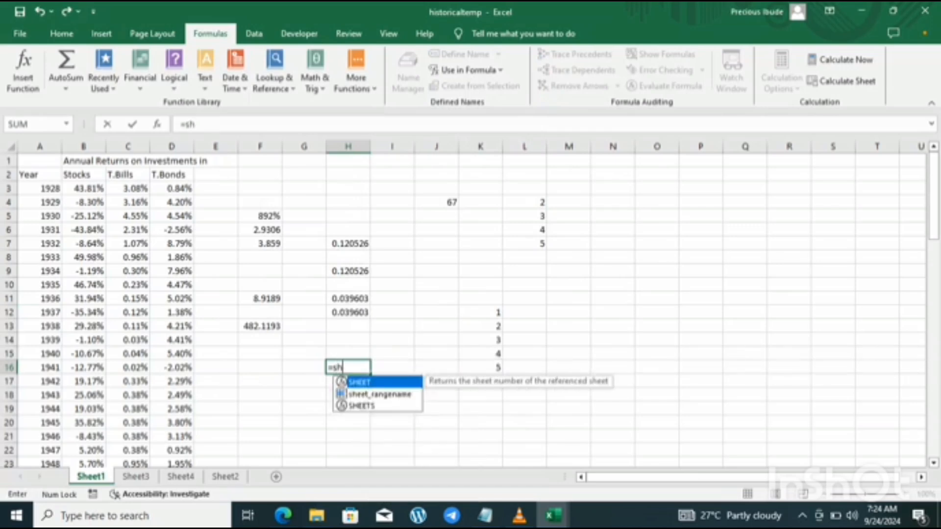
type("eet")
key("Down")
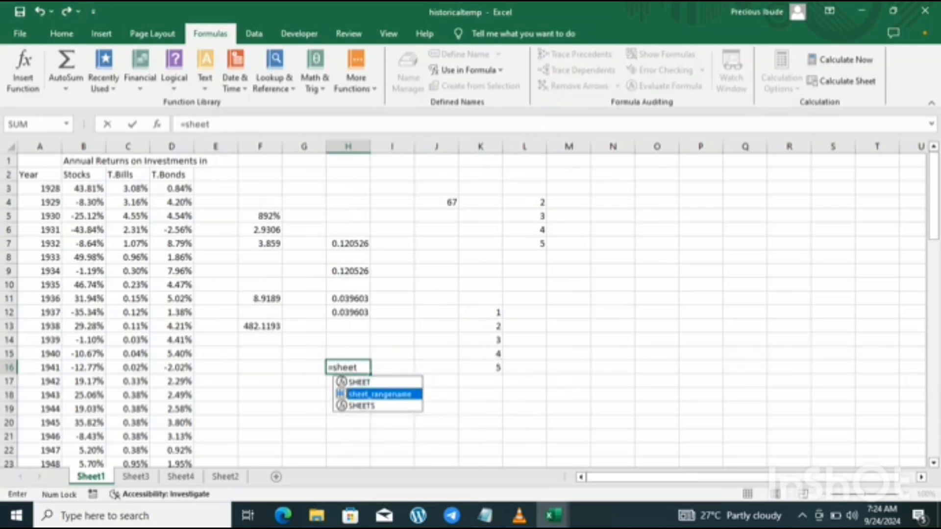
key("Return")
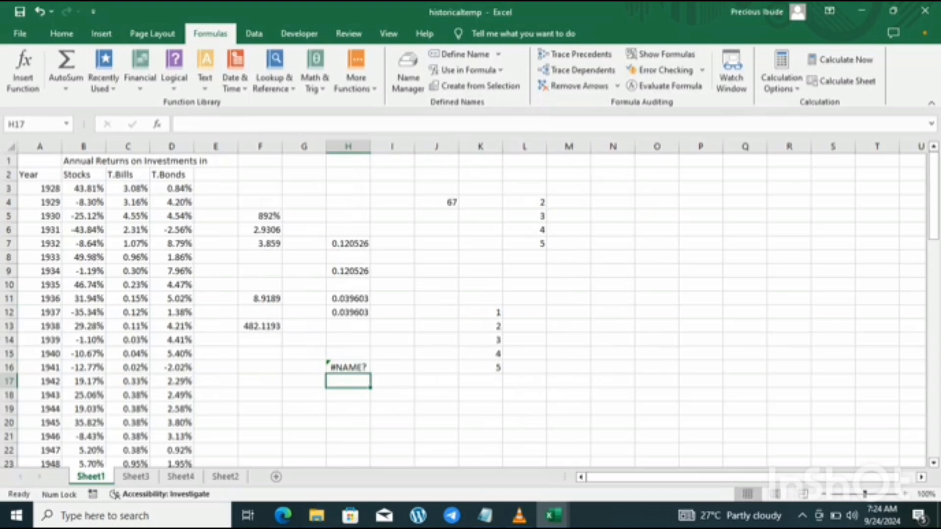
Correct the formula in cell H16 to =sheet_rangename
key("Up")
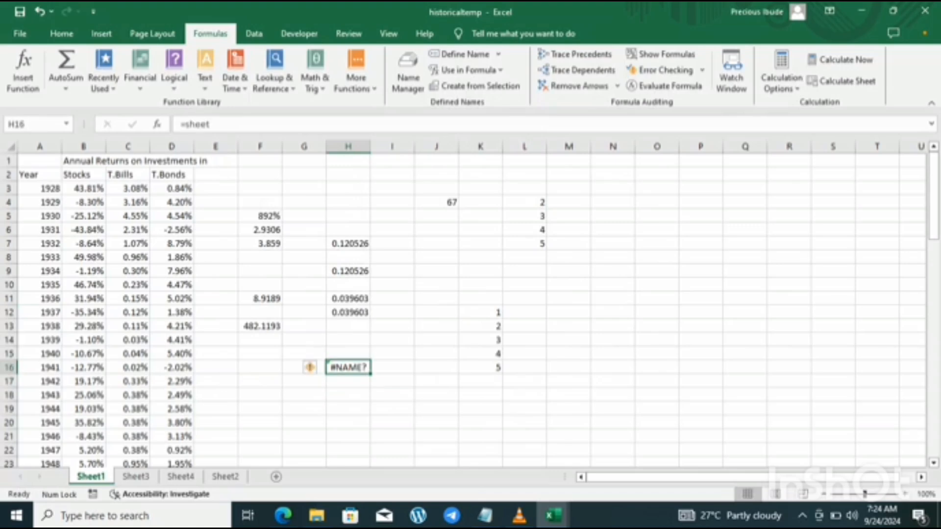
key("F2")
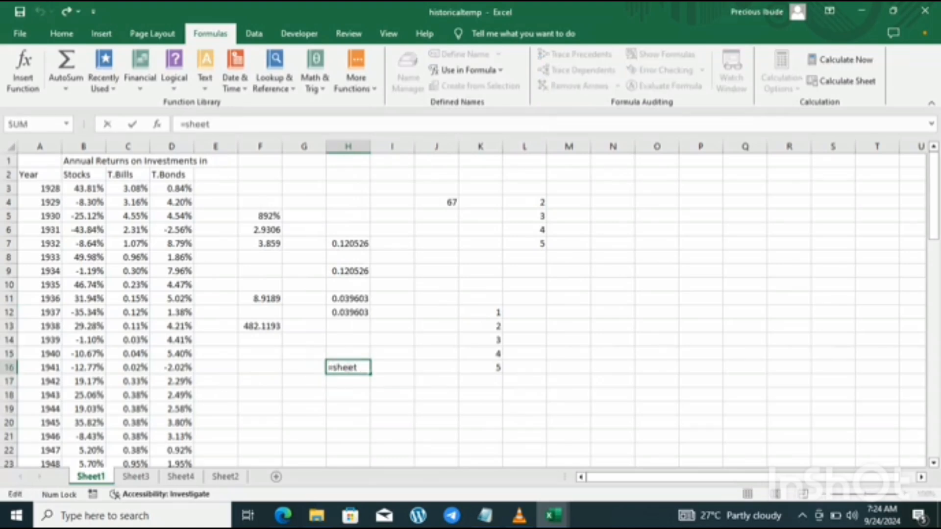
type("_")
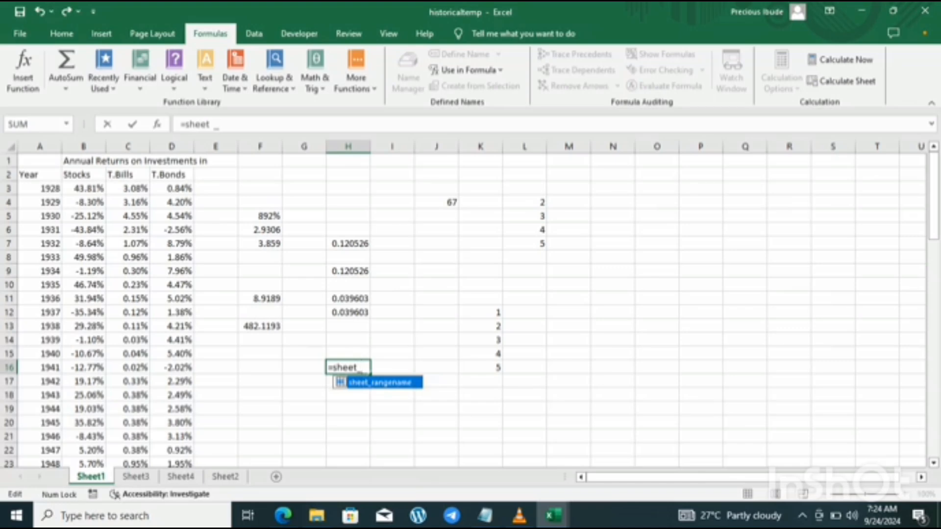
type("rangena")
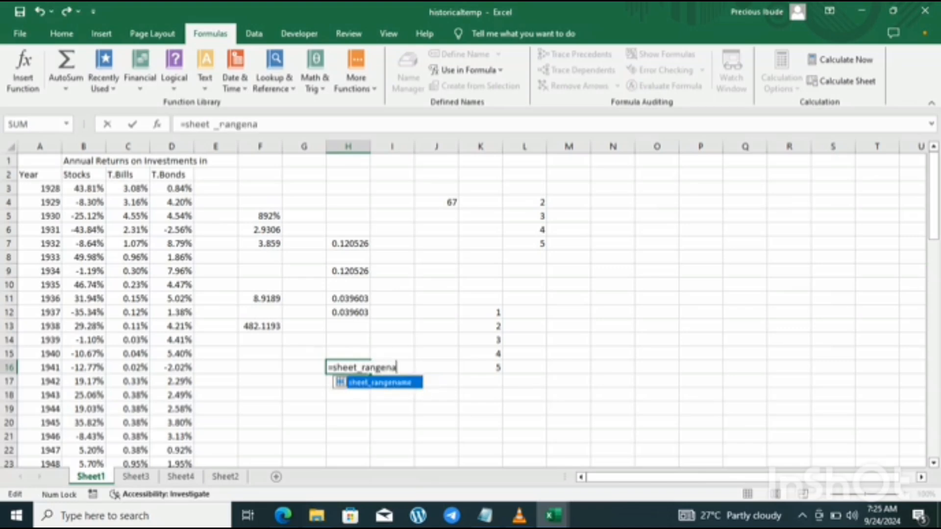
type("me")
key("Return")
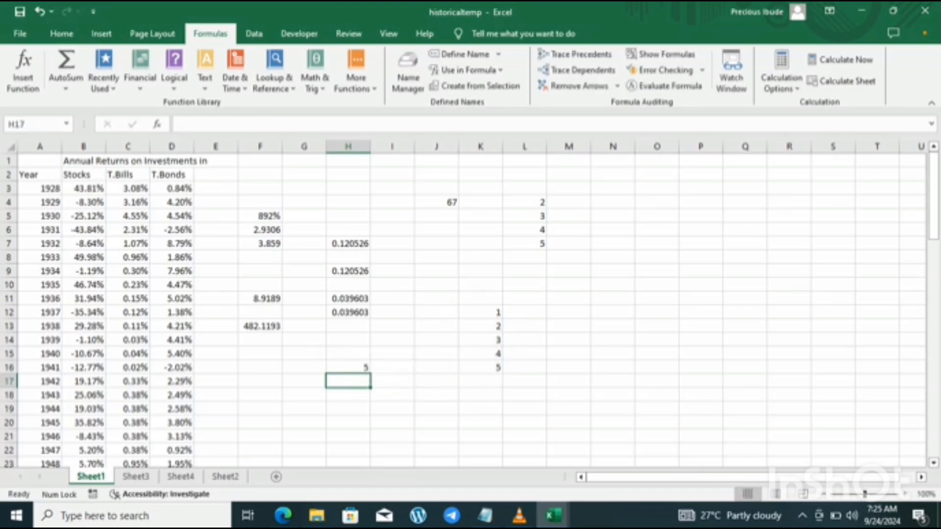
Try to fill the formula in H16 down to H20 and undo the fill
key("Up")
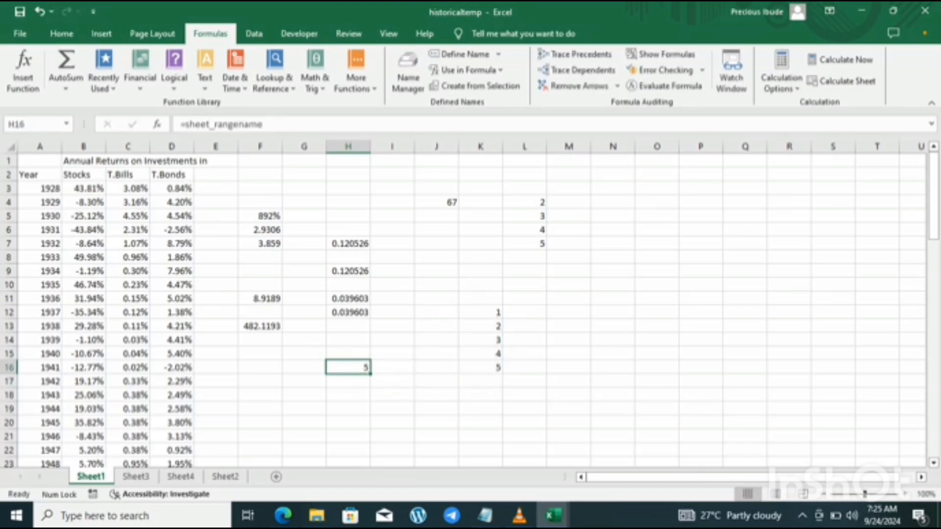
left_click_drag(371, 374, 371, 430)
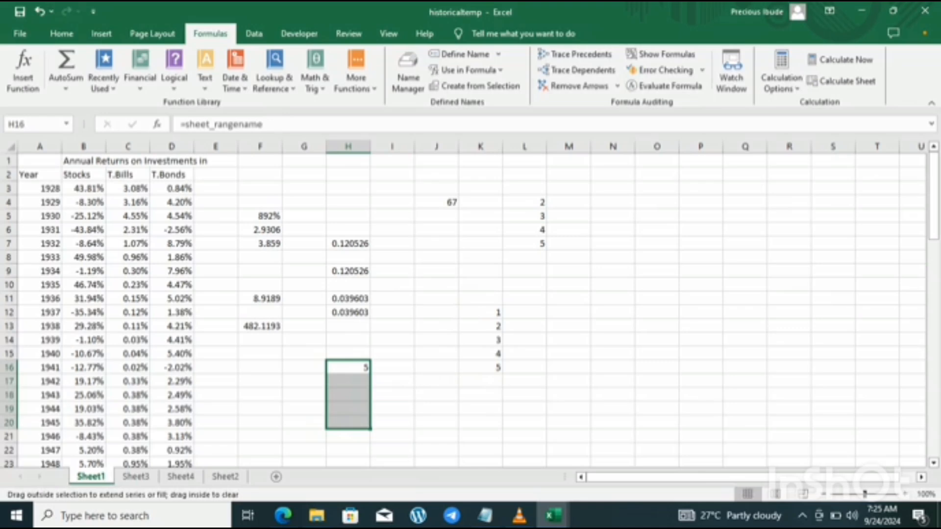
left_click_drag(371, 430, 371, 430)
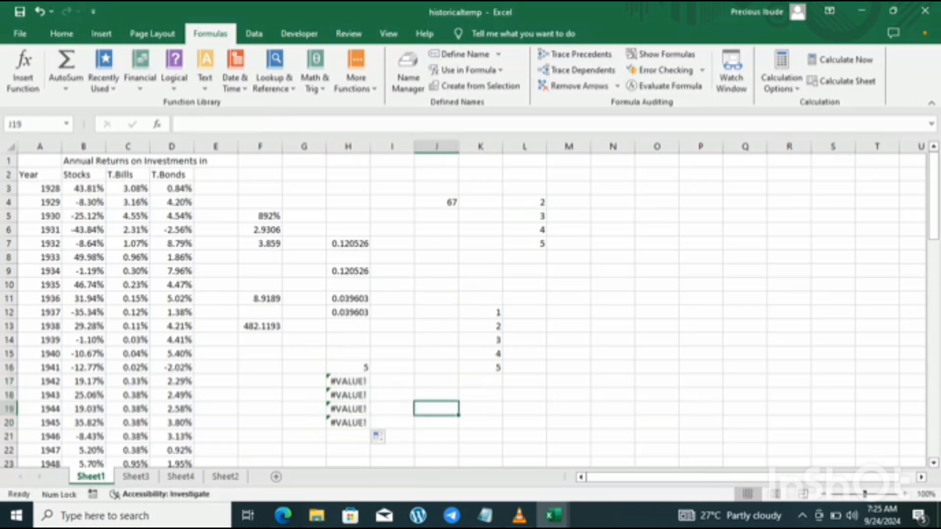
key("ctrl+z")
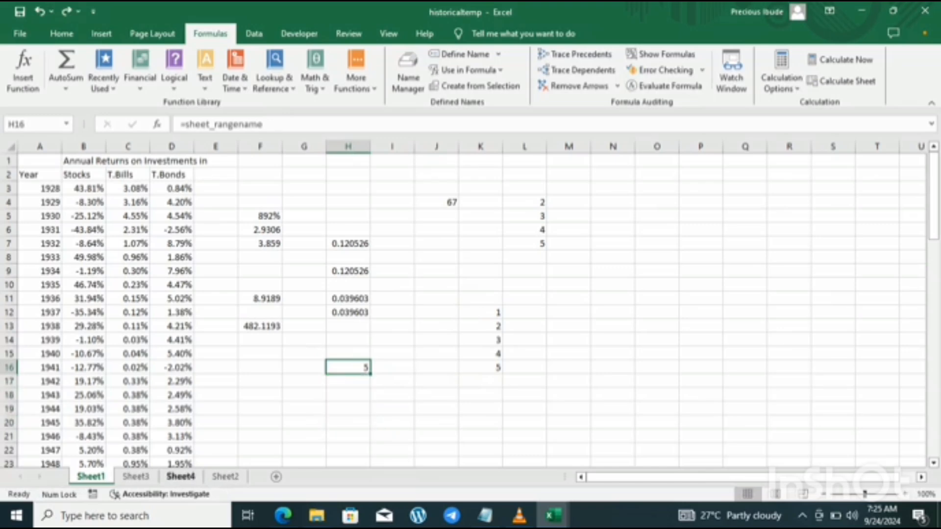
Try the Sheet1-scope name on Sheet4 by selecting D6:D10 and entering the formula =sheet_rangename in cell D6
left_click(181, 477)
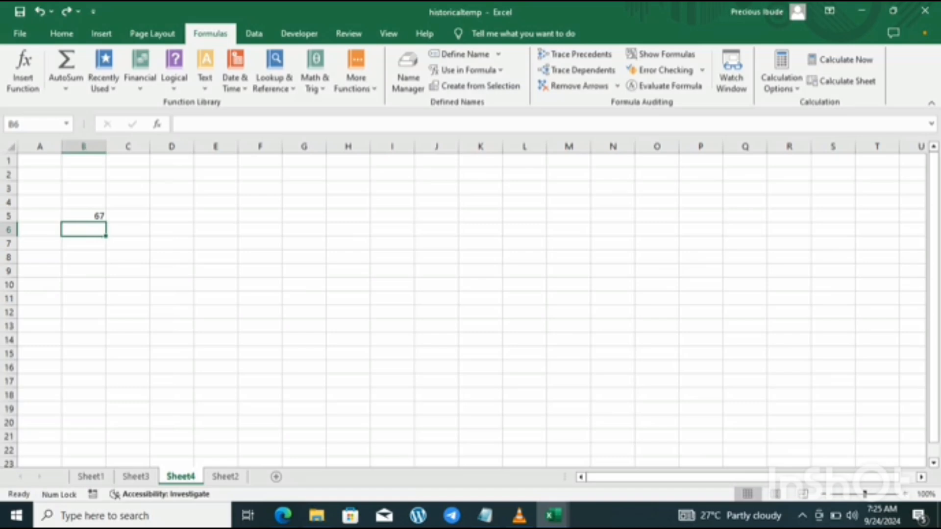
left_click(128, 229)
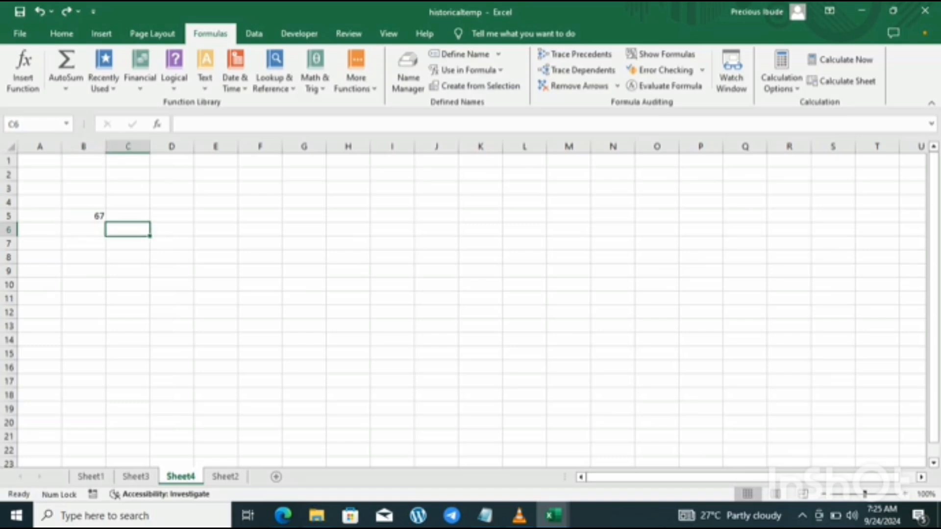
left_click_drag(171, 230, 172, 284)
type("=")
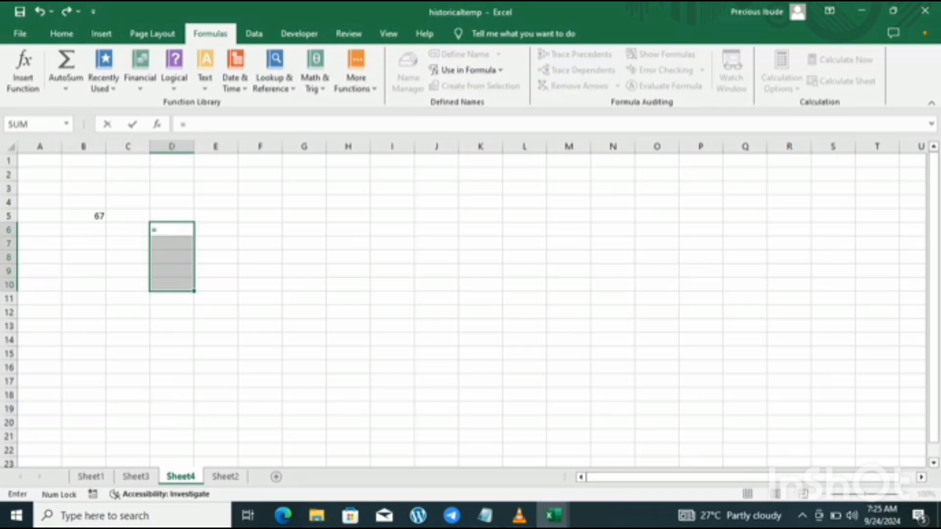
type("s")
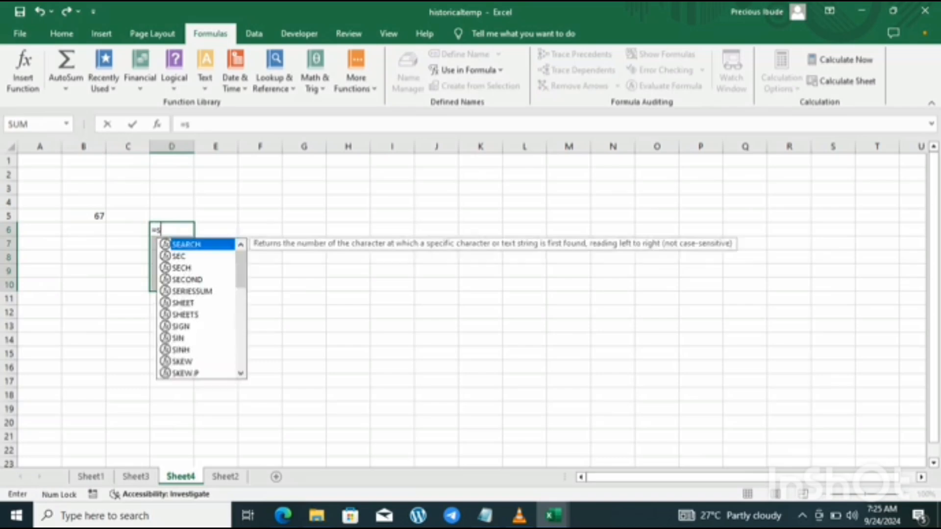
type("heet")
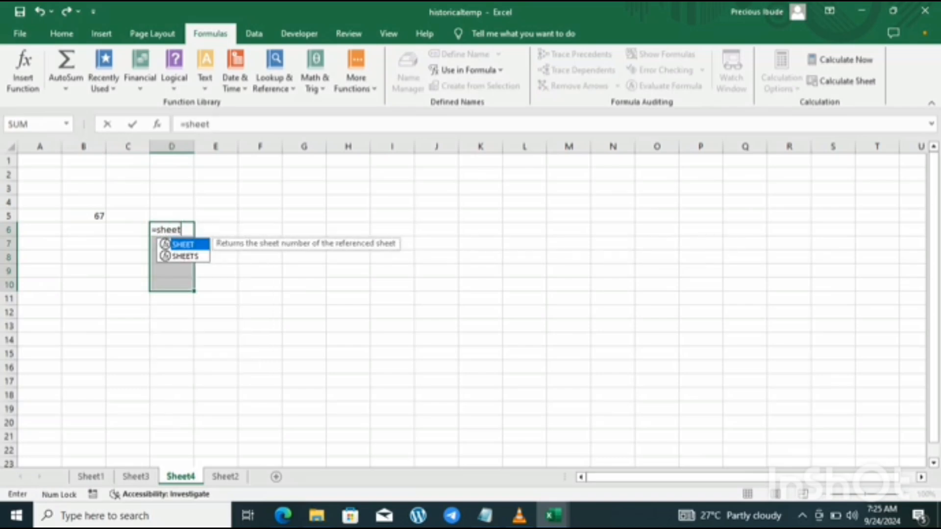
type("_rang")
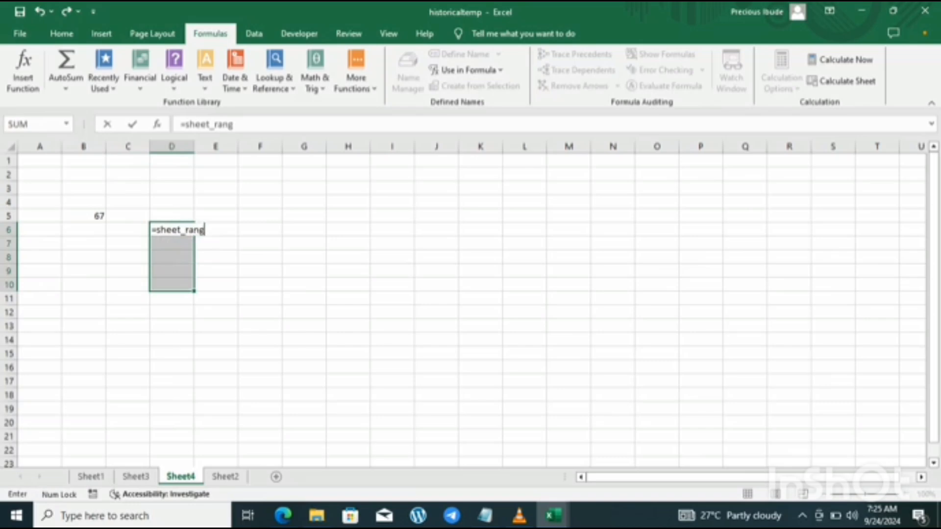
type("ename")
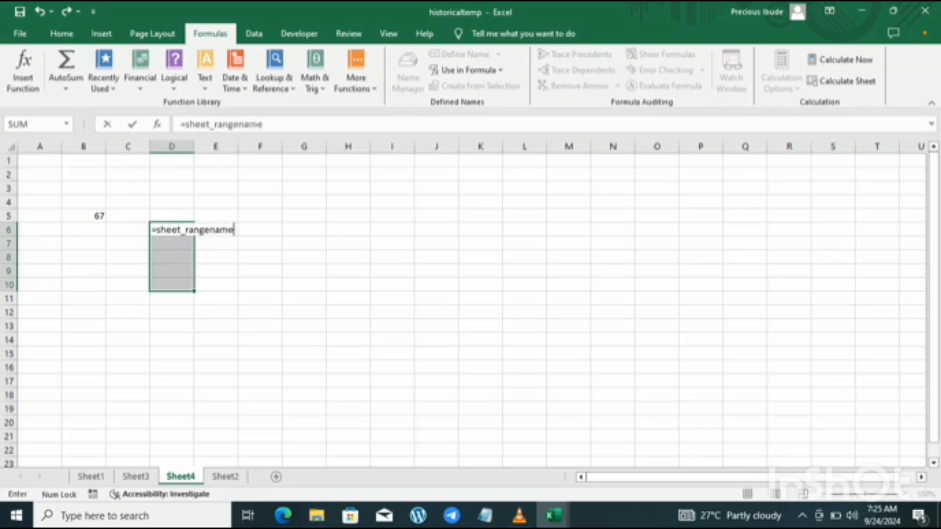
key("ctrl+shift+Return")
key("Return")
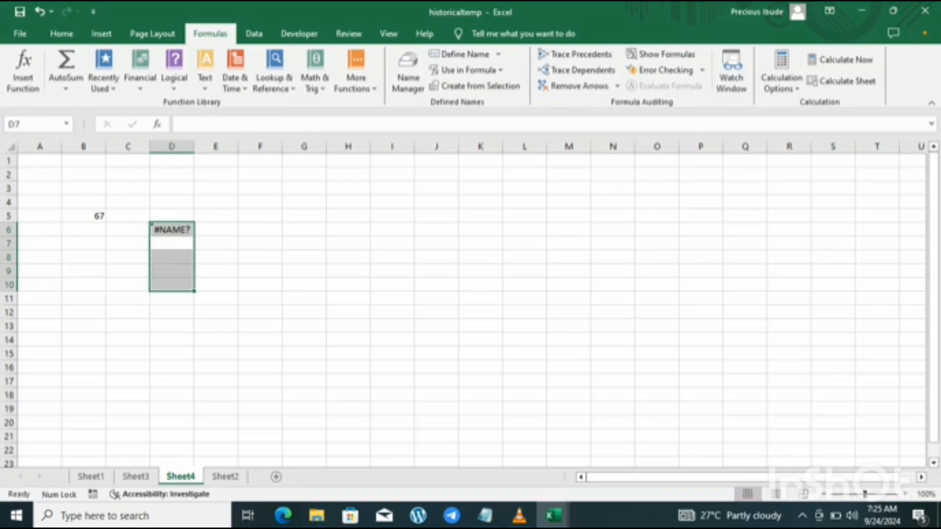
Select K12:K16 and L4:L7 on Sheet1 in turn to check the range name assigned to each
left_click(90, 476)
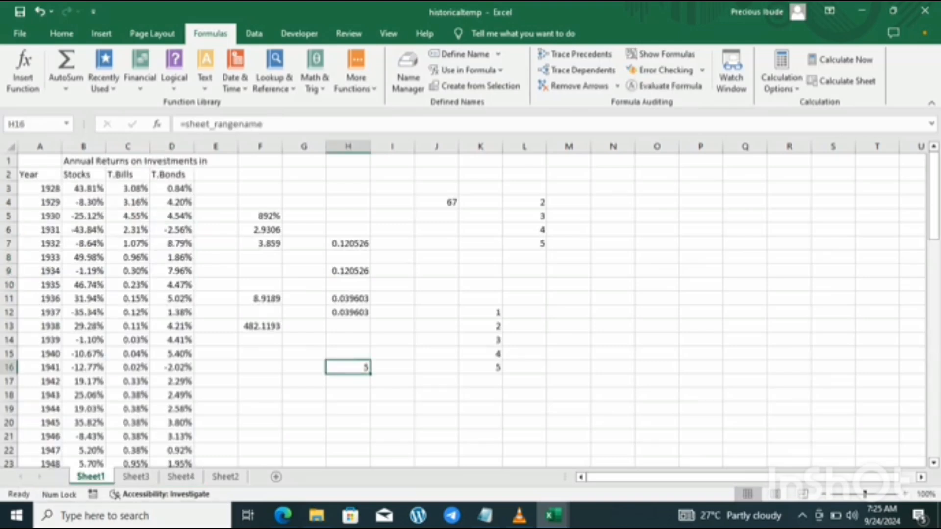
left_click_drag(483, 312, 483, 368)
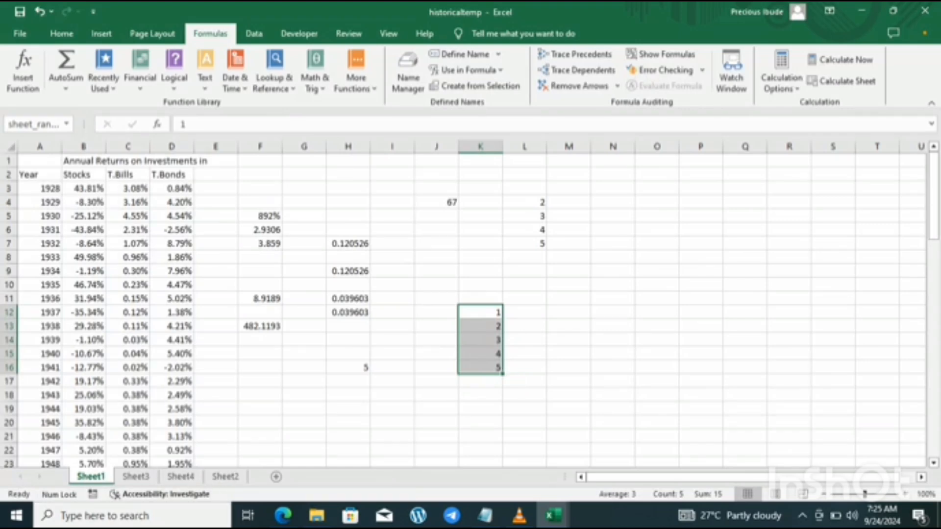
left_click(524, 202)
left_click_drag(524, 202, 524, 244)
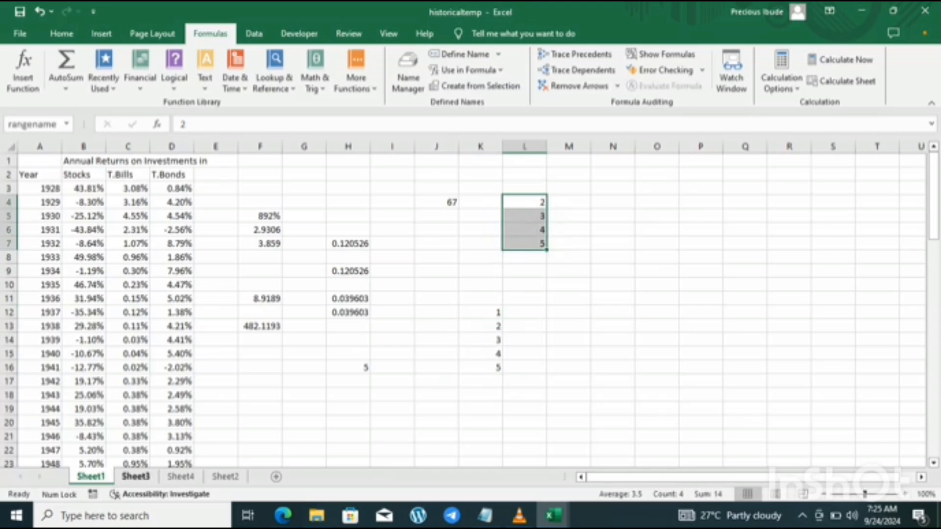
Enter the formula =rangename in cell E7 of Sheet3, check the cell's formula and return to Sheet1
left_click(135, 477)
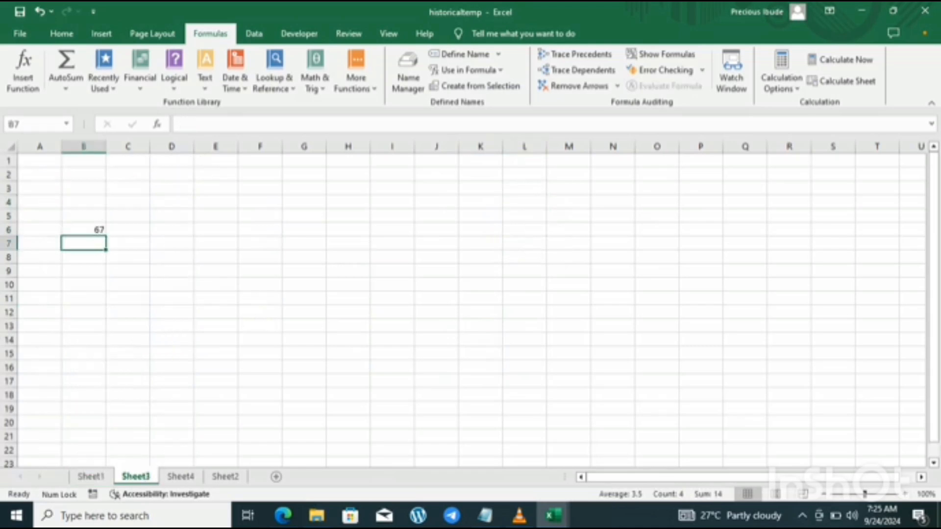
left_click(216, 243)
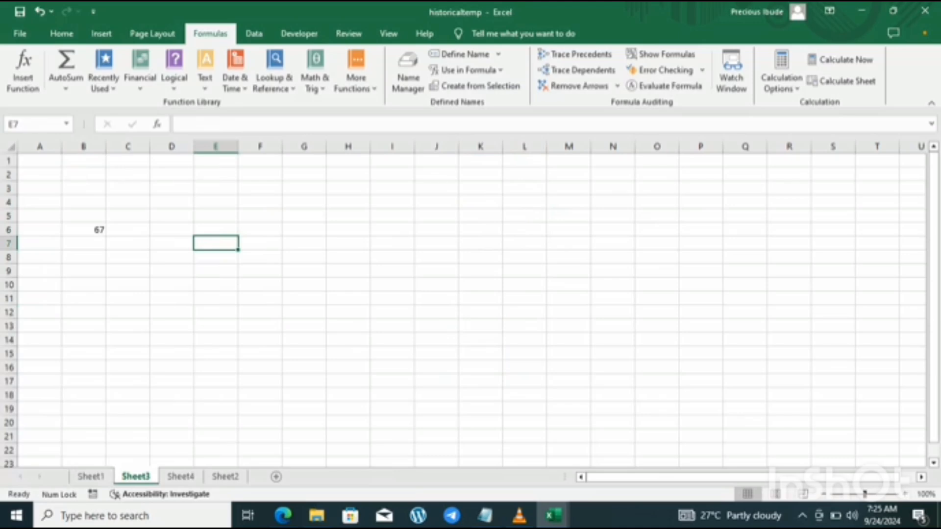
type("=raa")
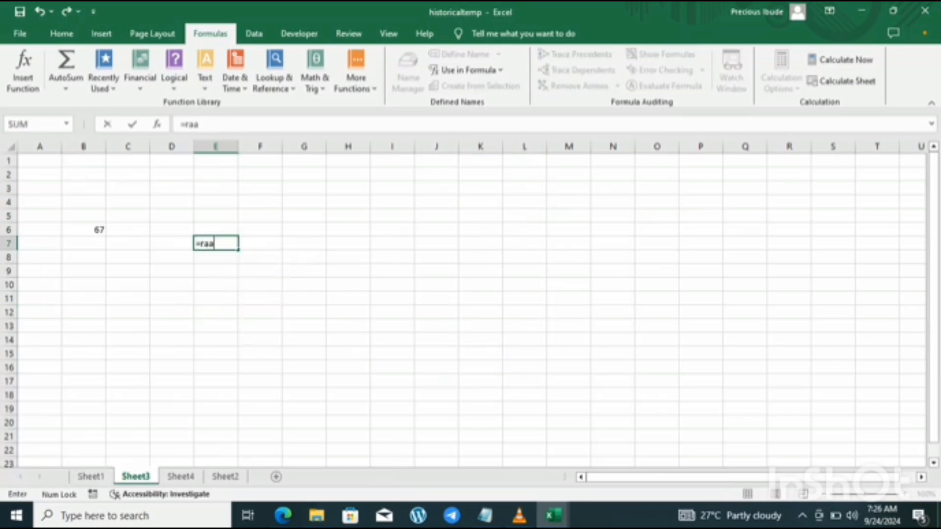
key("BackSpace")
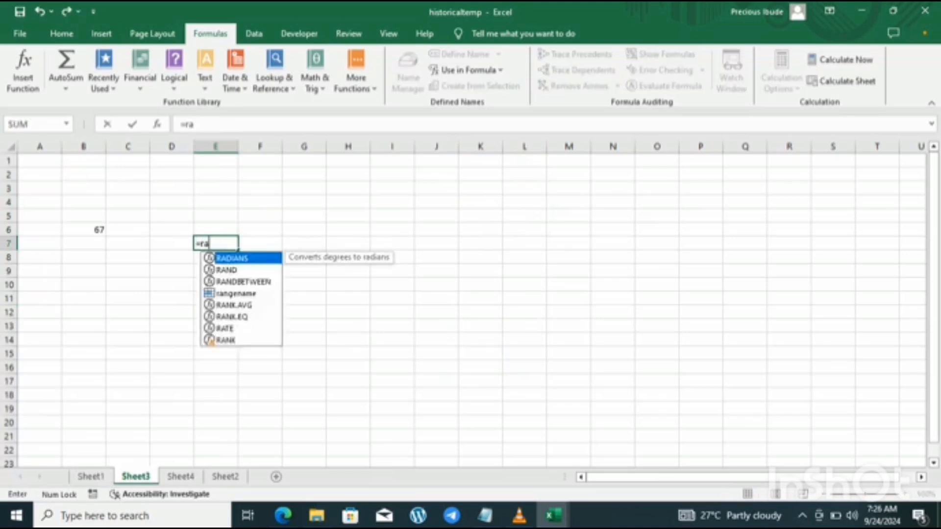
type("ng")
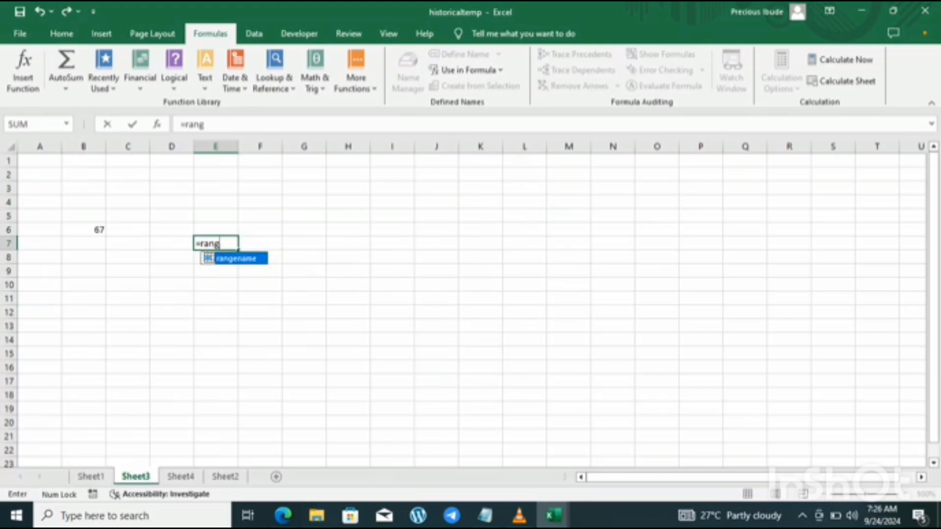
key("Tab")
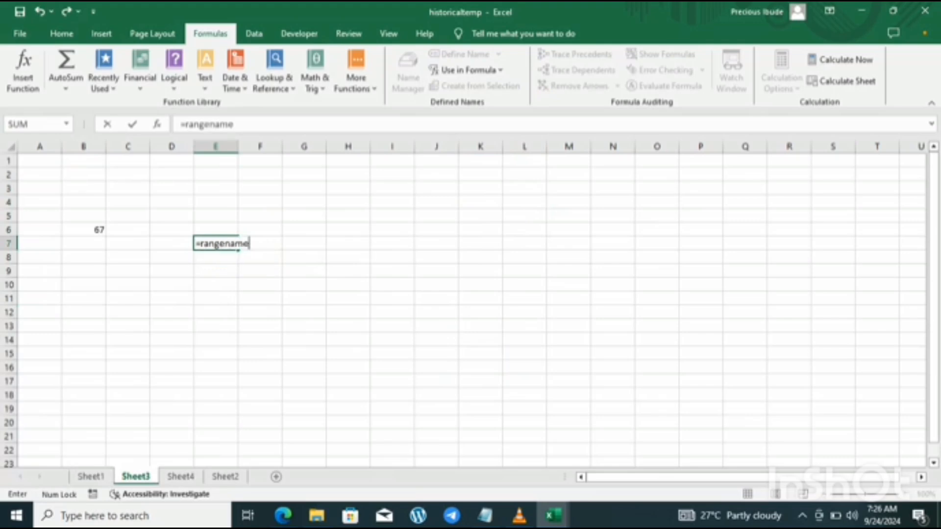
key("Return")
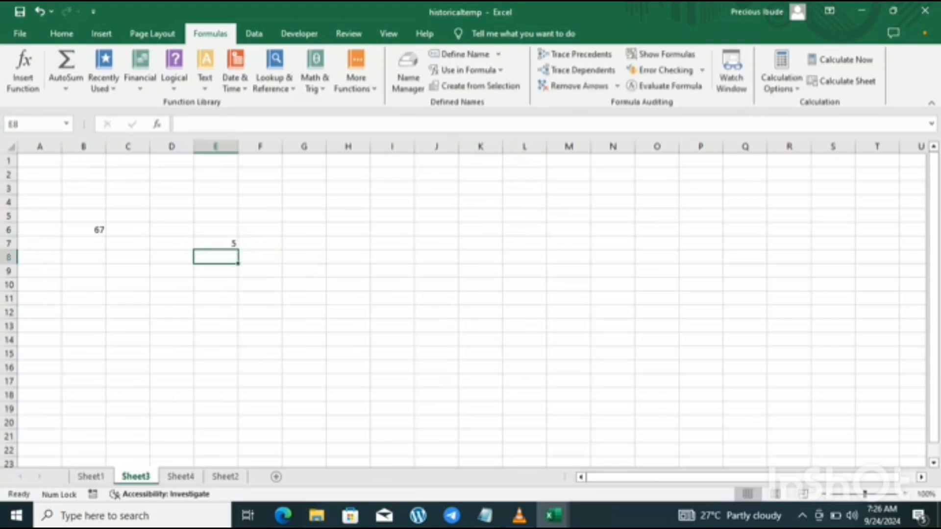
left_click(216, 243)
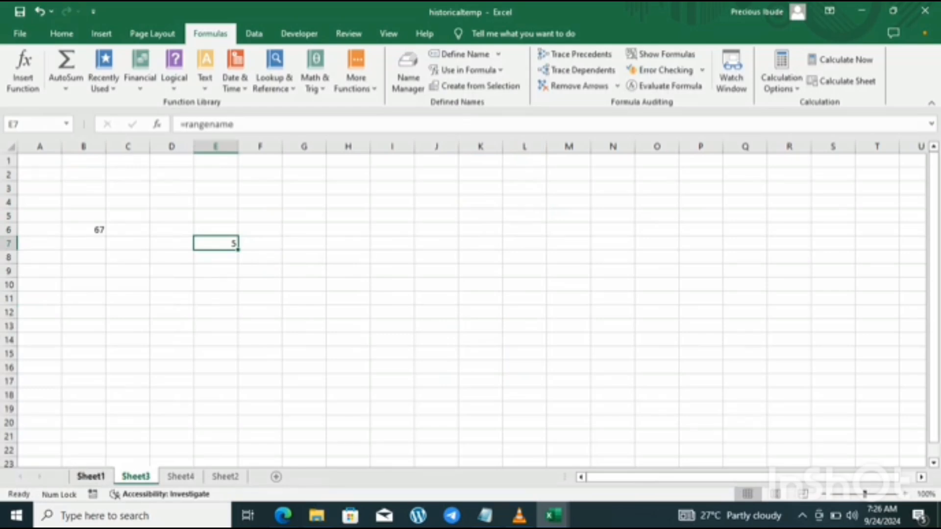
left_click(91, 477)
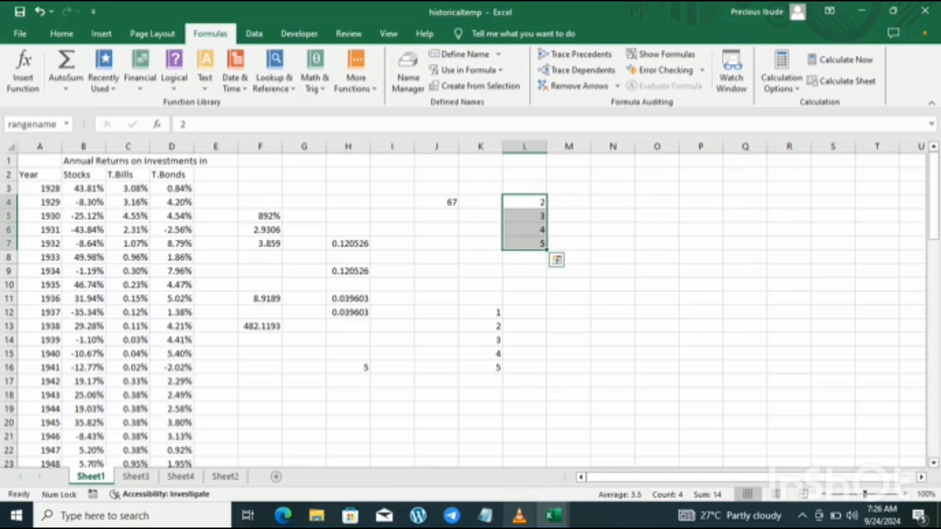
mouse_move(519, 515)
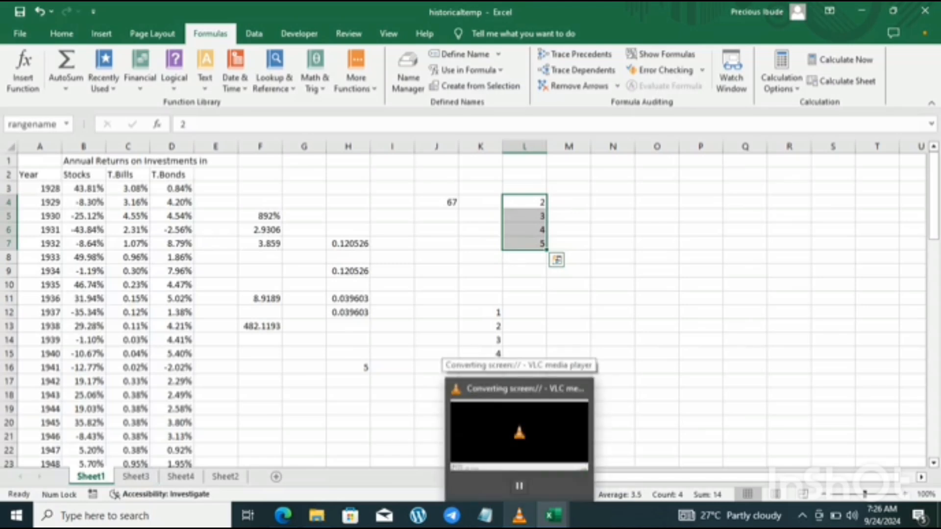